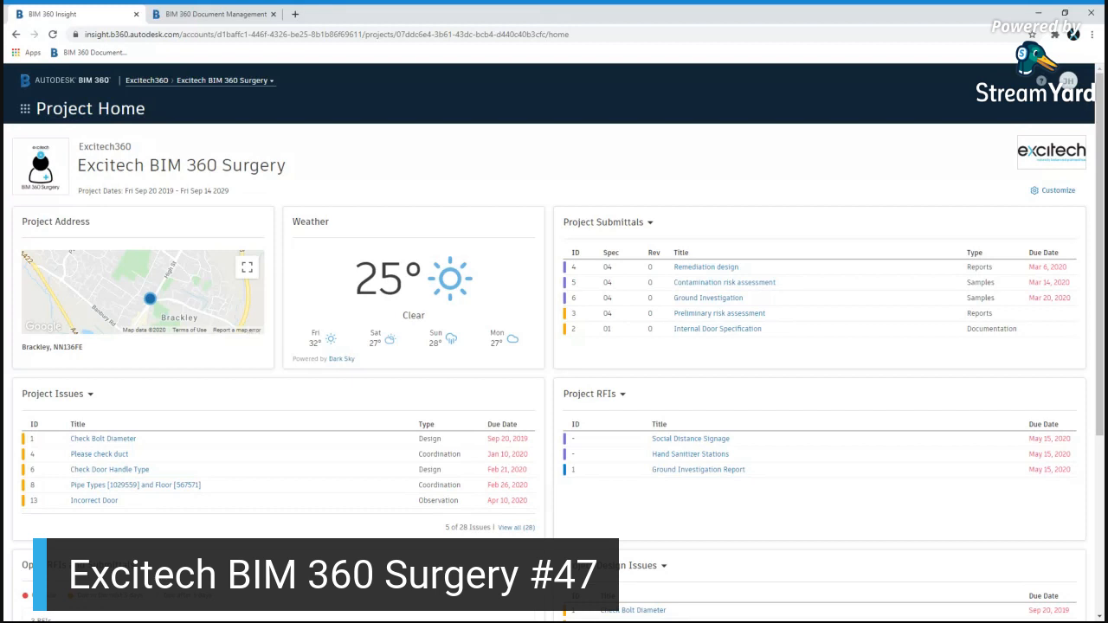
- Open the project's Model Coordination module, sign out of the current account and sign in with another Autodesk ID
click(25, 109)
click(42, 310)
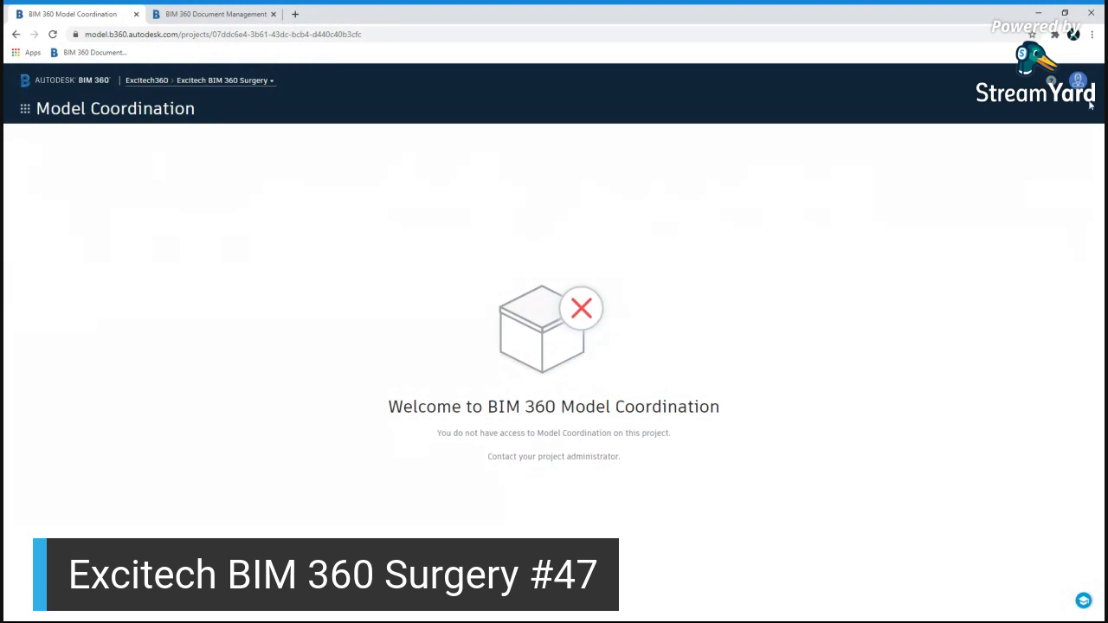
click(1078, 82)
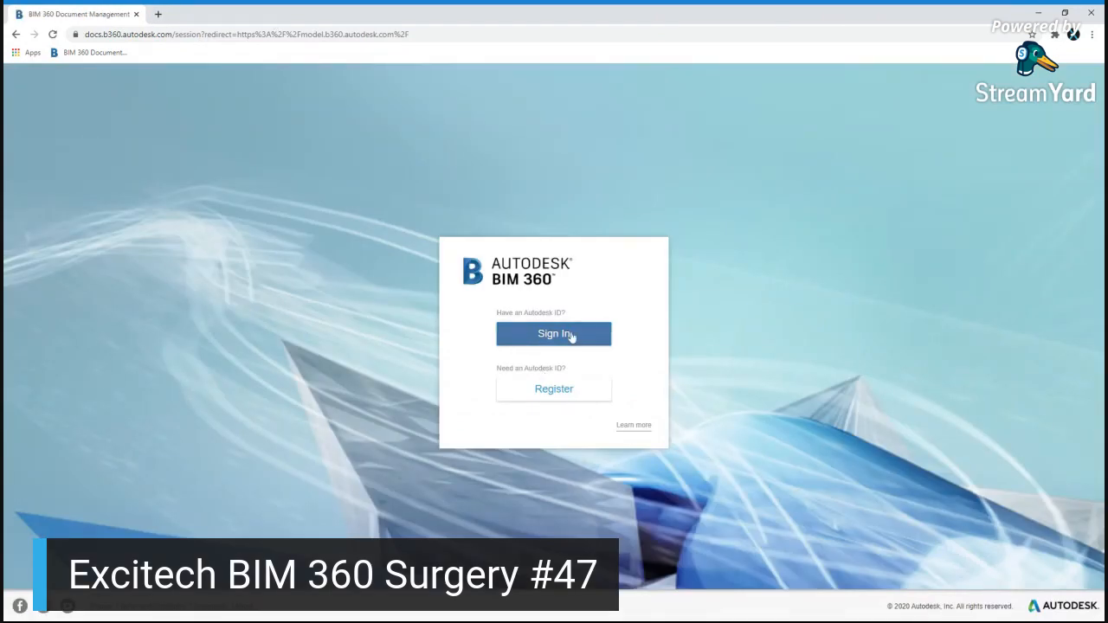
click(569, 334)
click(612, 324)
key(Return)
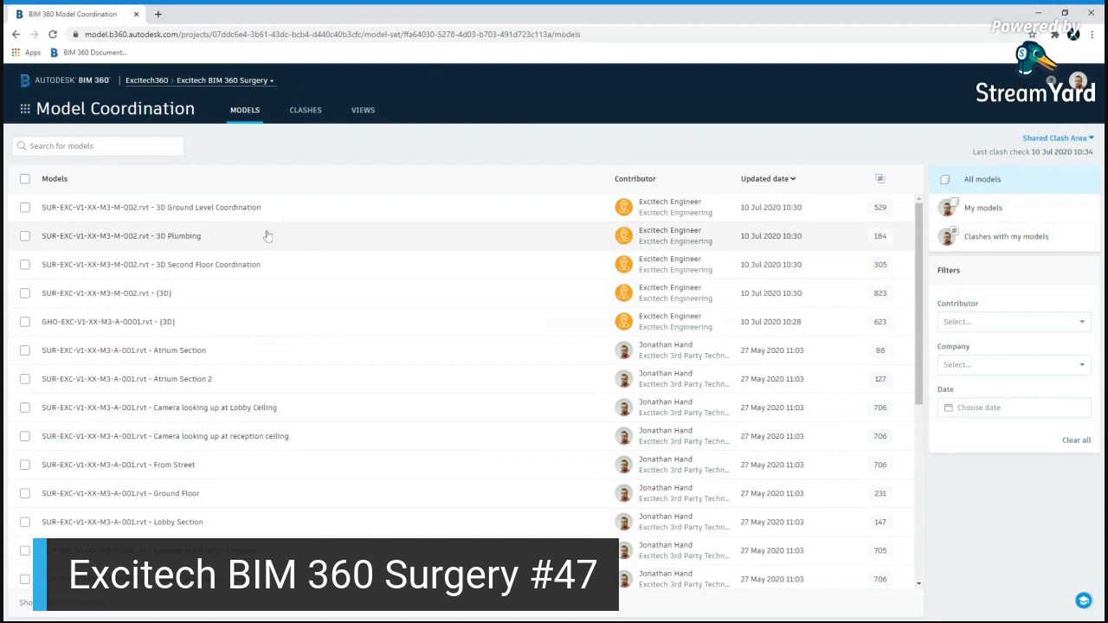
- Limit the active clash matrix to the SUR-EXC-V1-XX-M3-M-002.rvt - {3D} and SUR-EXC-V1-XX-M3-S-003.rvt - {3D} models
click(299, 111)
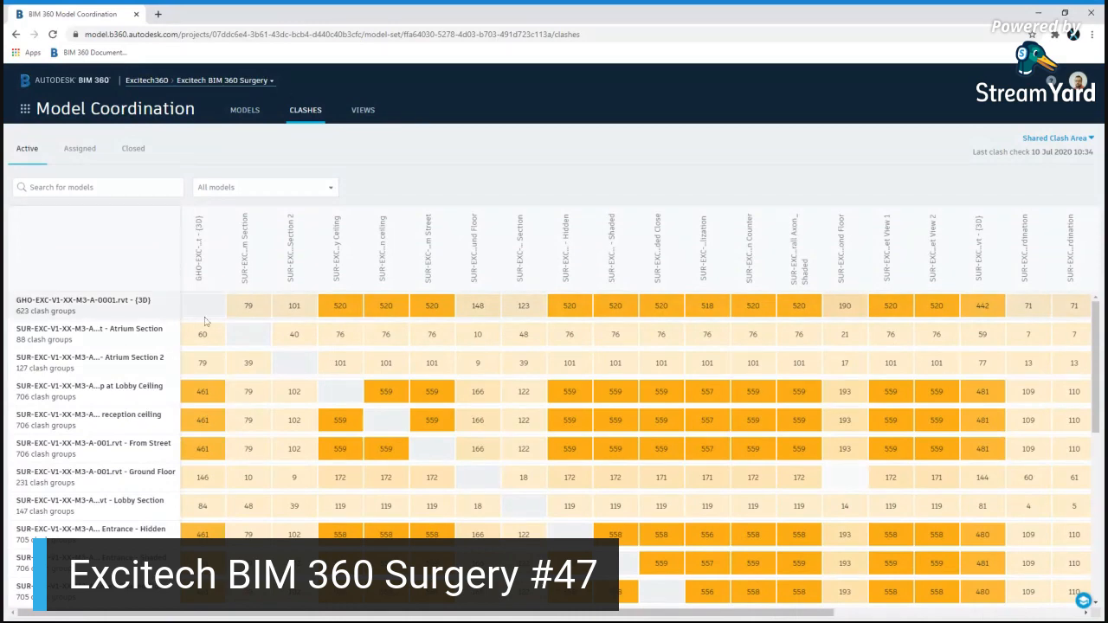
scroll(149, 437, down, 5)
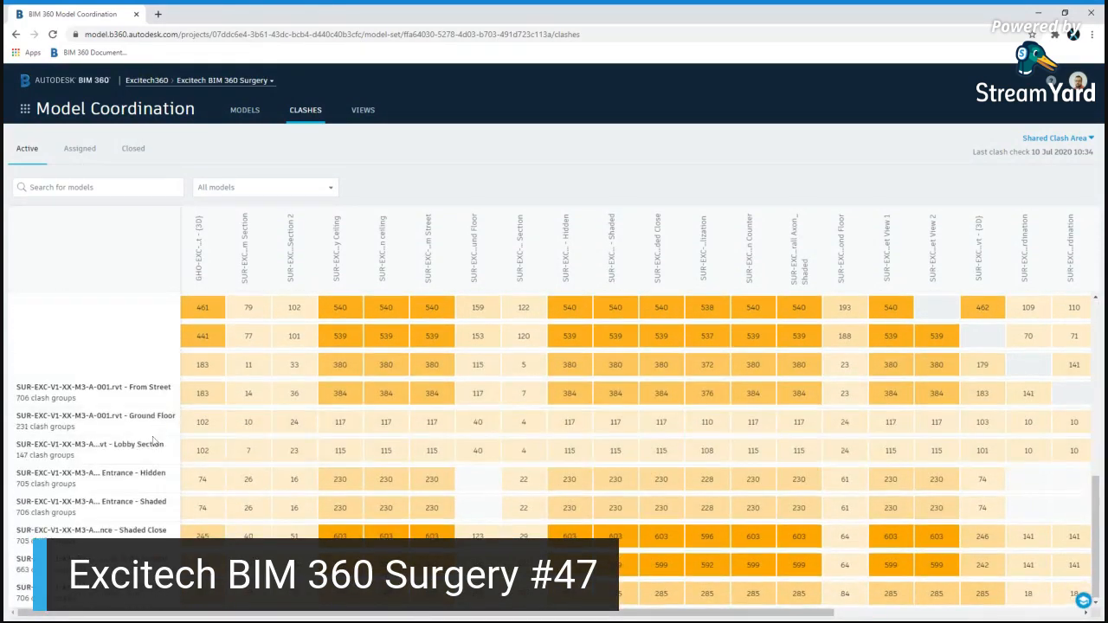
scroll(146, 428, up, 5)
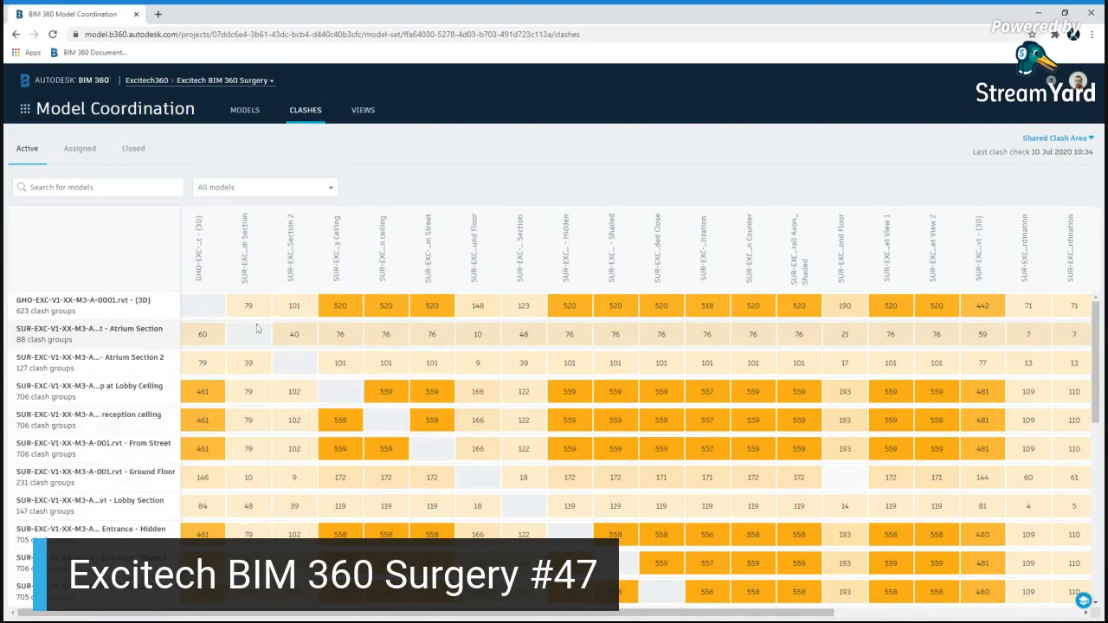
click(268, 197)
click(411, 208)
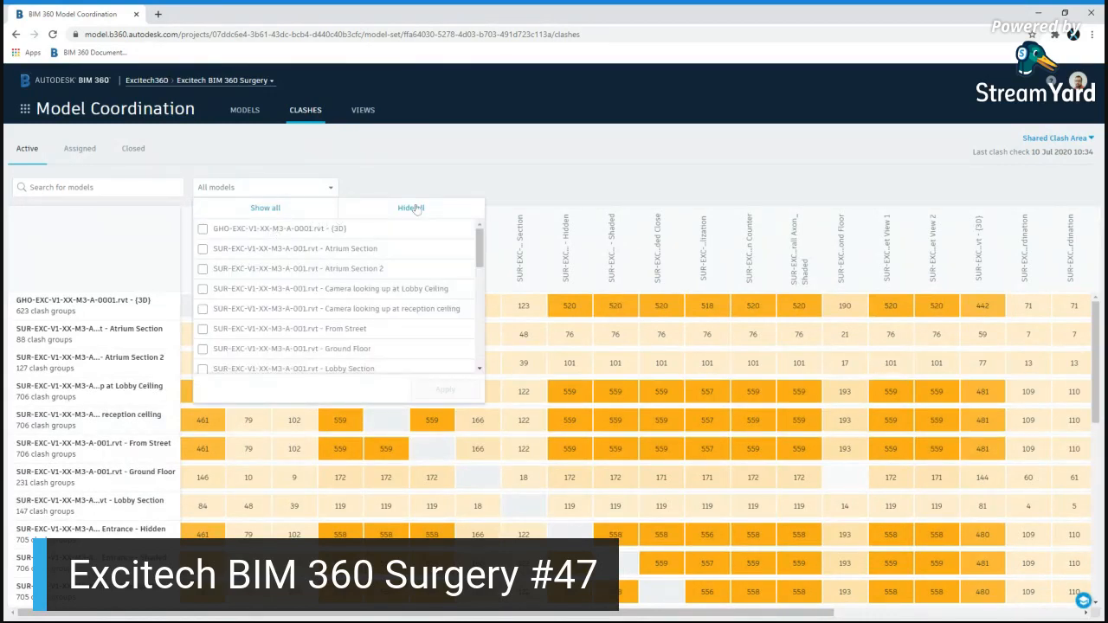
scroll(245, 333, down, 10)
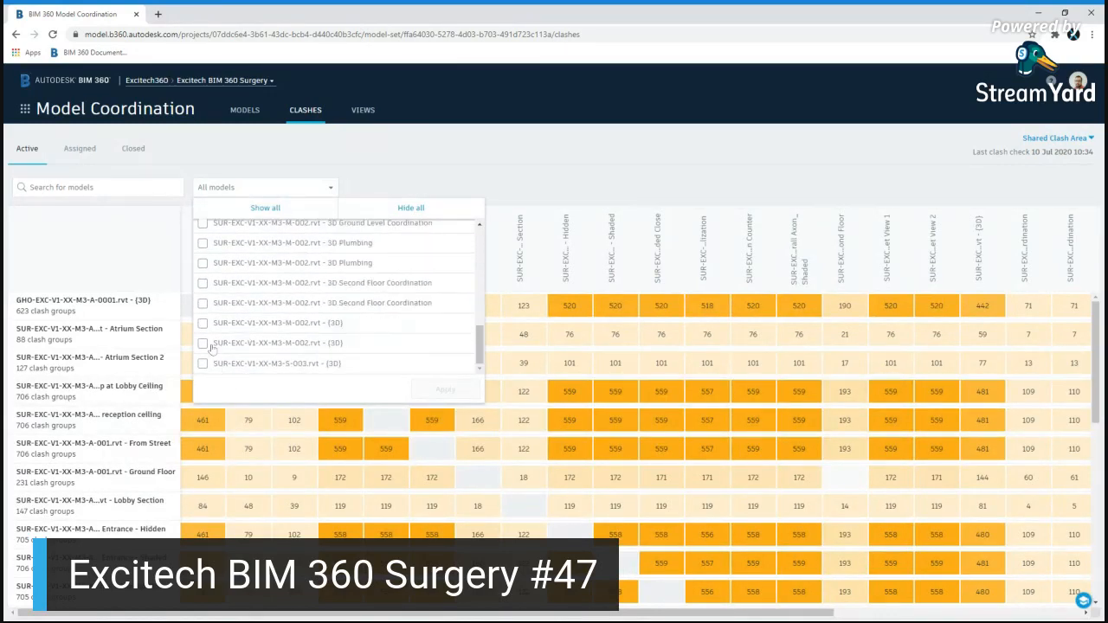
click(203, 343)
click(203, 364)
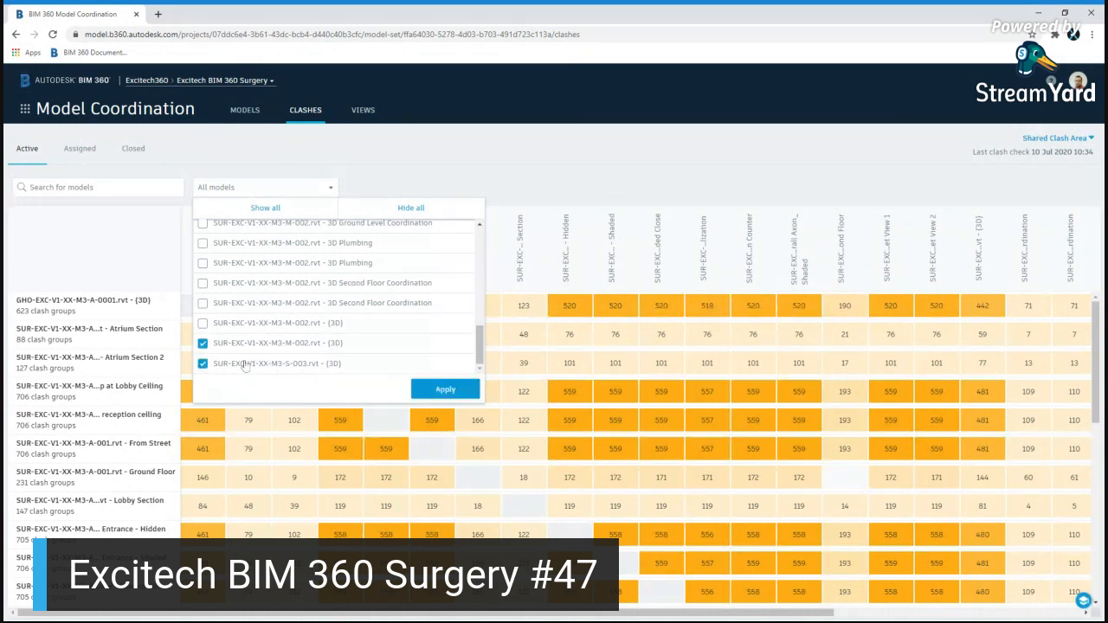
click(443, 390)
click(470, 160)
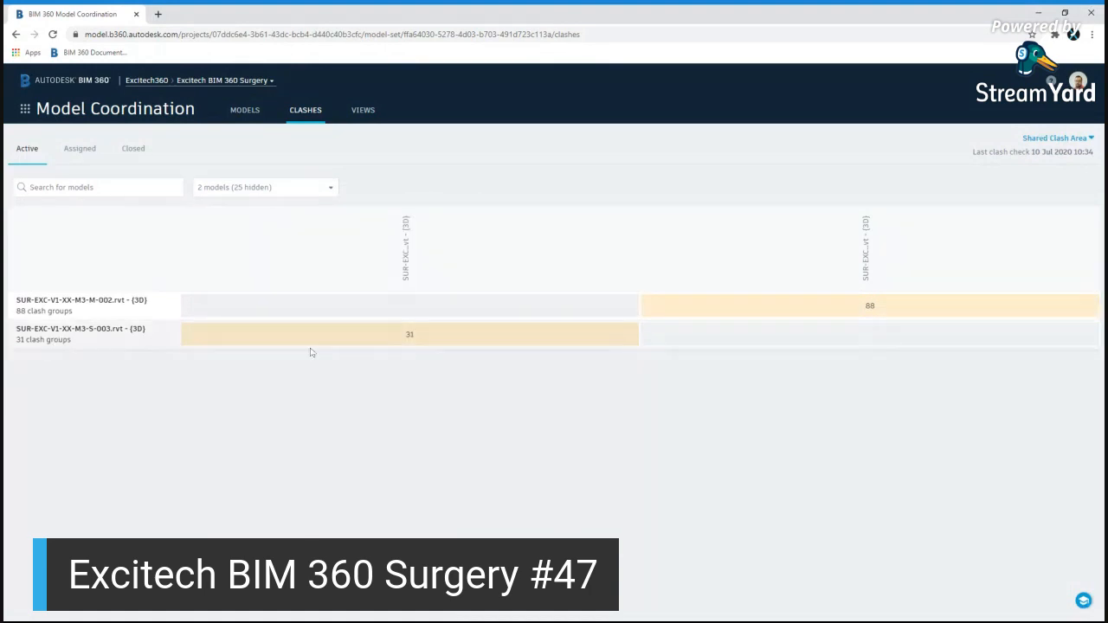
- Open the clashes of the S-003 model against the M-002 model and inspect joist 280586 clashing with the oval duct
click(414, 343)
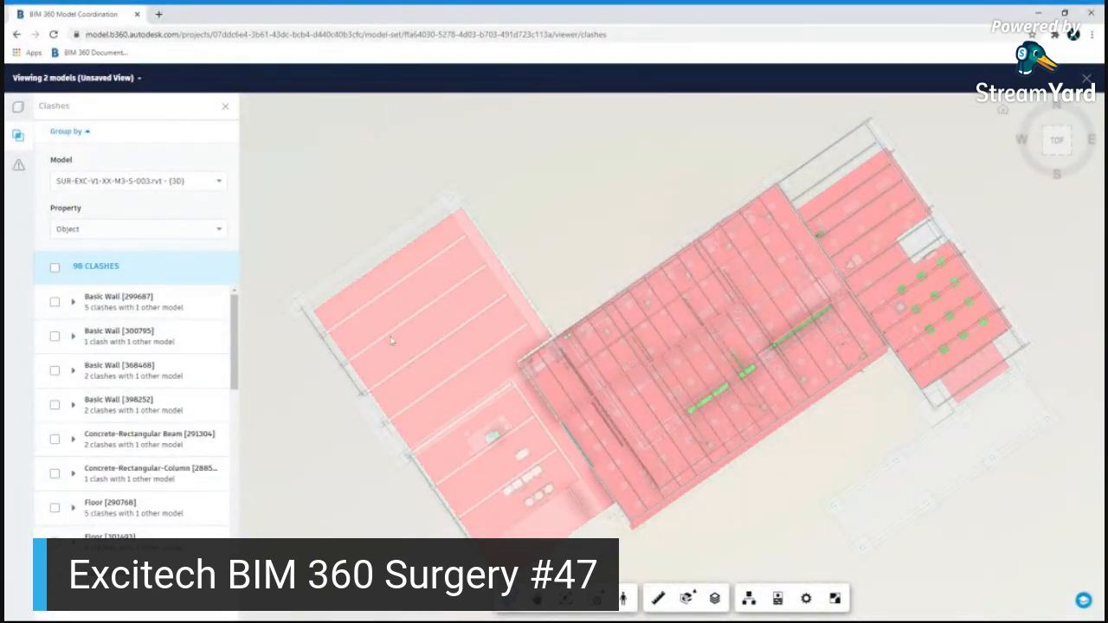
scroll(212, 375, down, 3)
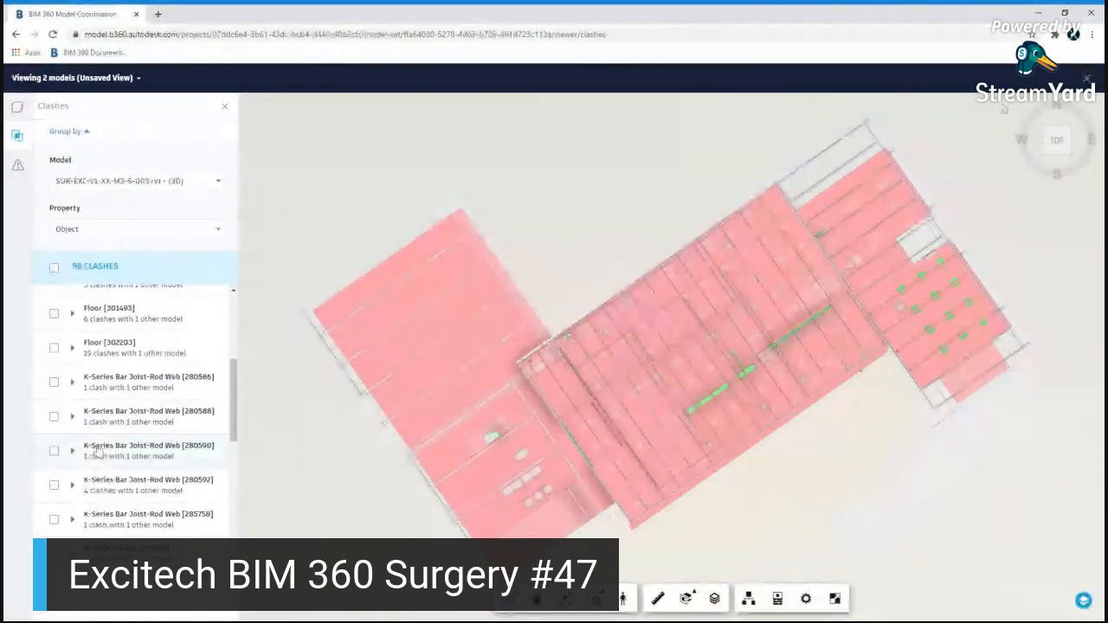
click(53, 381)
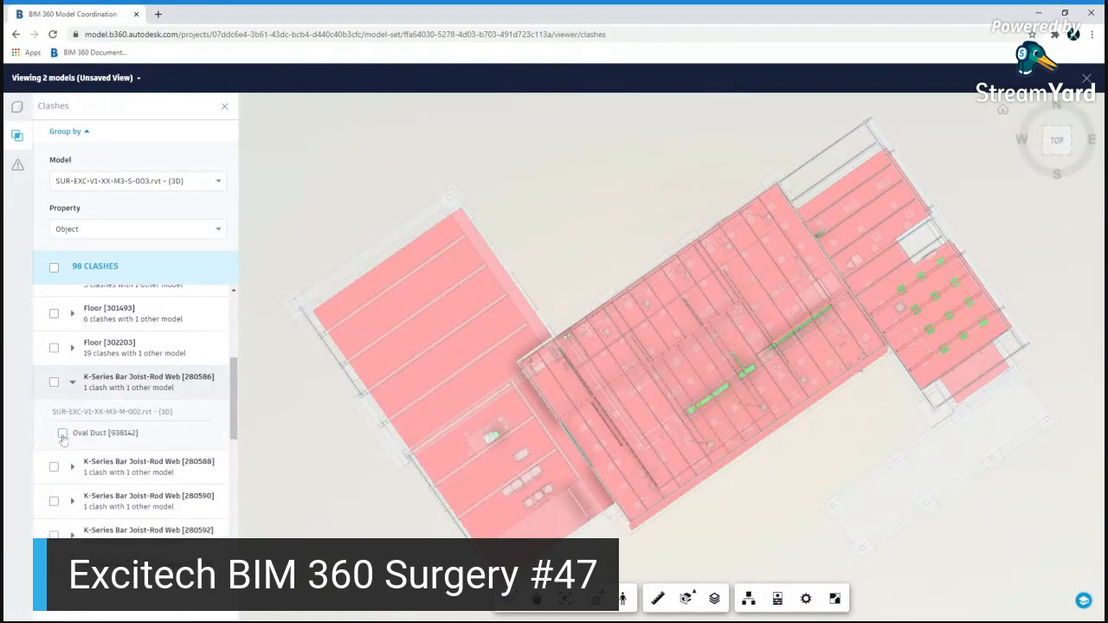
drag(753, 450, 824, 407)
scroll(797, 361, up, 2)
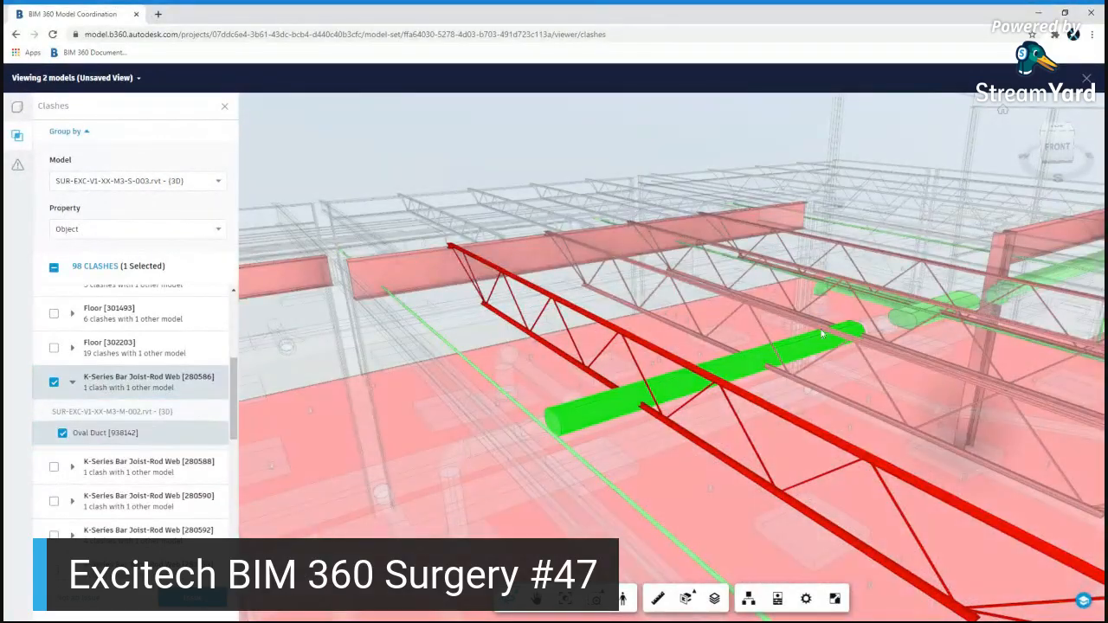
click(54, 381)
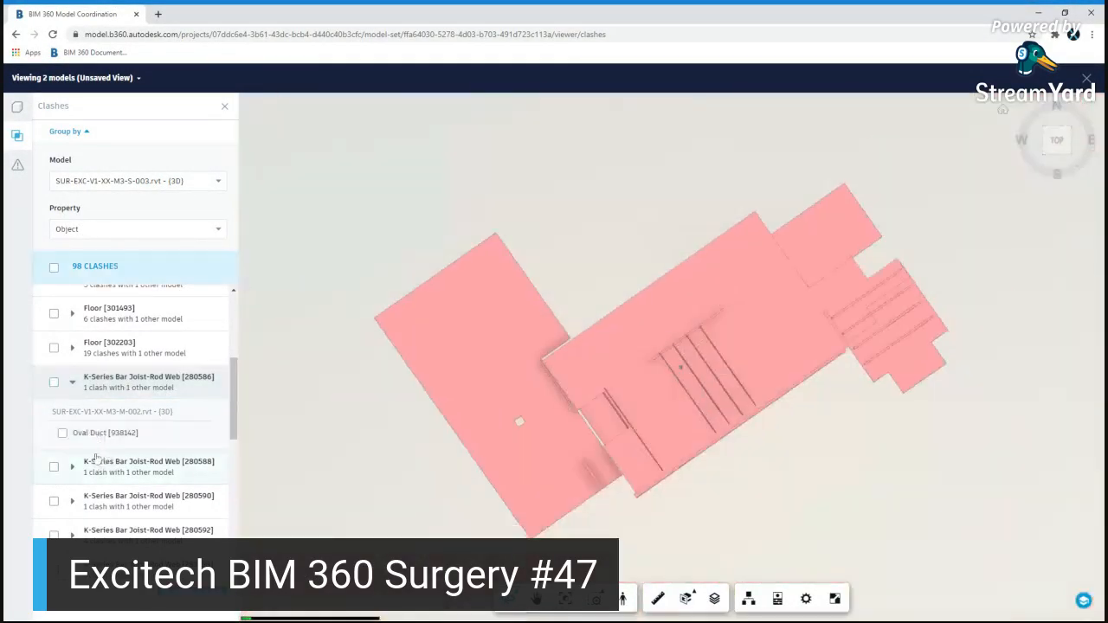
click(73, 383)
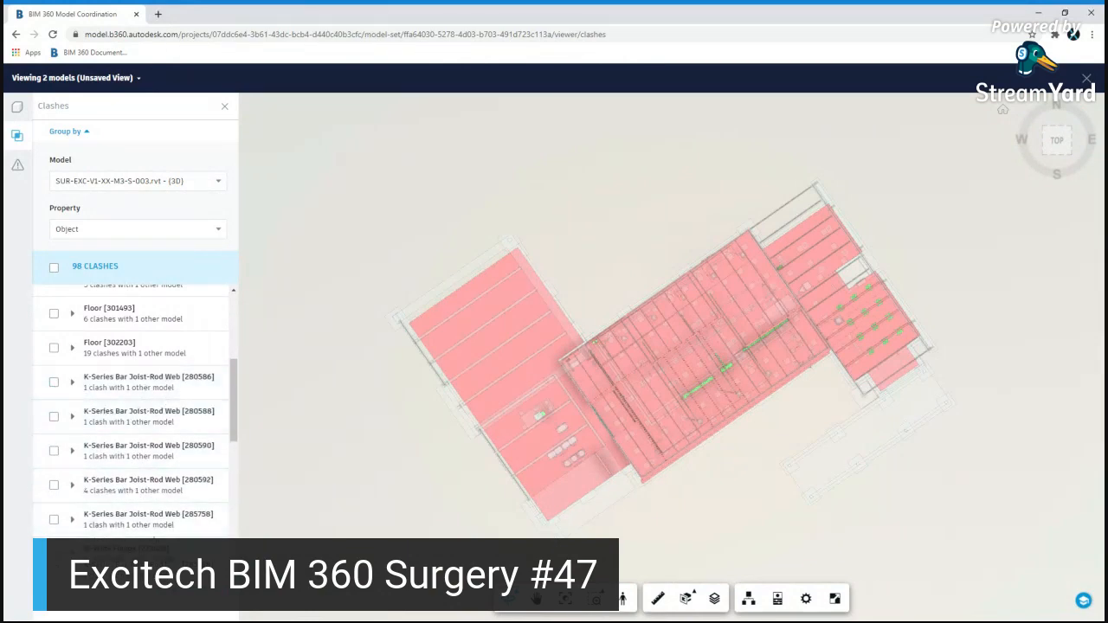
- Isolate and inspect the clash of K-Series Bar Joist-Rod Web [285758], and clear its selection
click(53, 519)
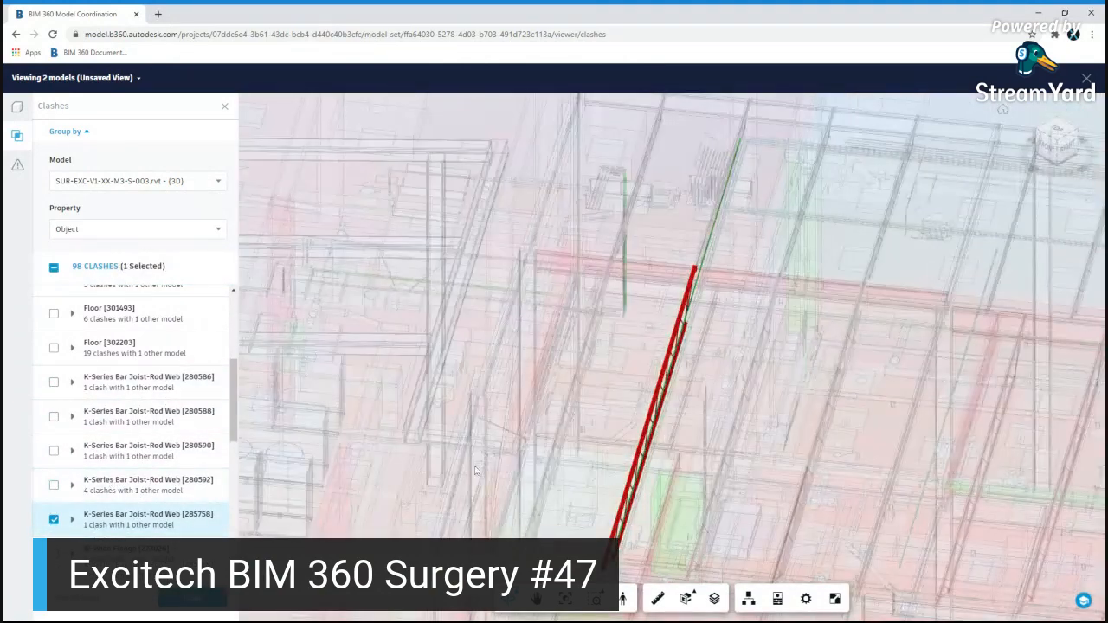
scroll(698, 354, up, 3)
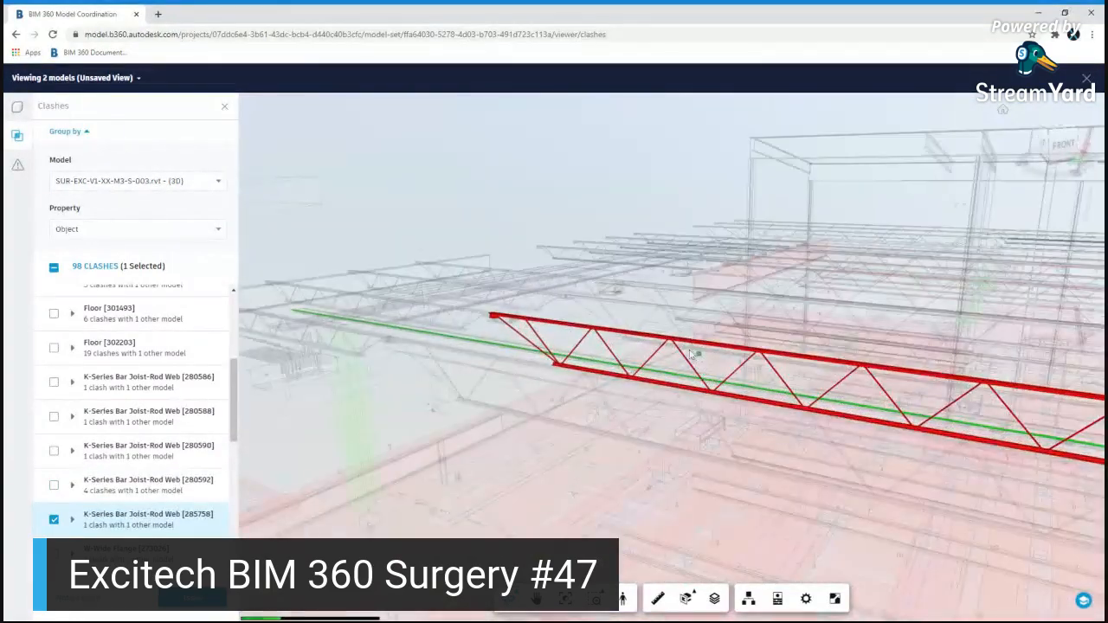
click(54, 520)
- Create an issue from the K-Series Bar Joist-Rod Web [280588] clash and pin it where the joist meets the oval duct
click(54, 417)
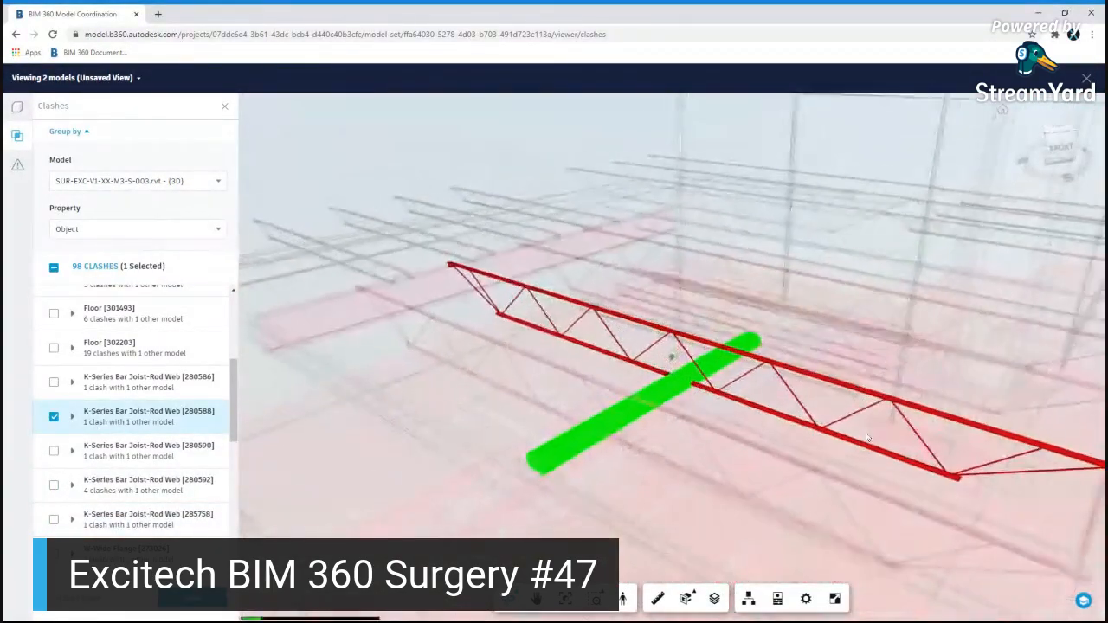
drag(867, 437, 832, 437)
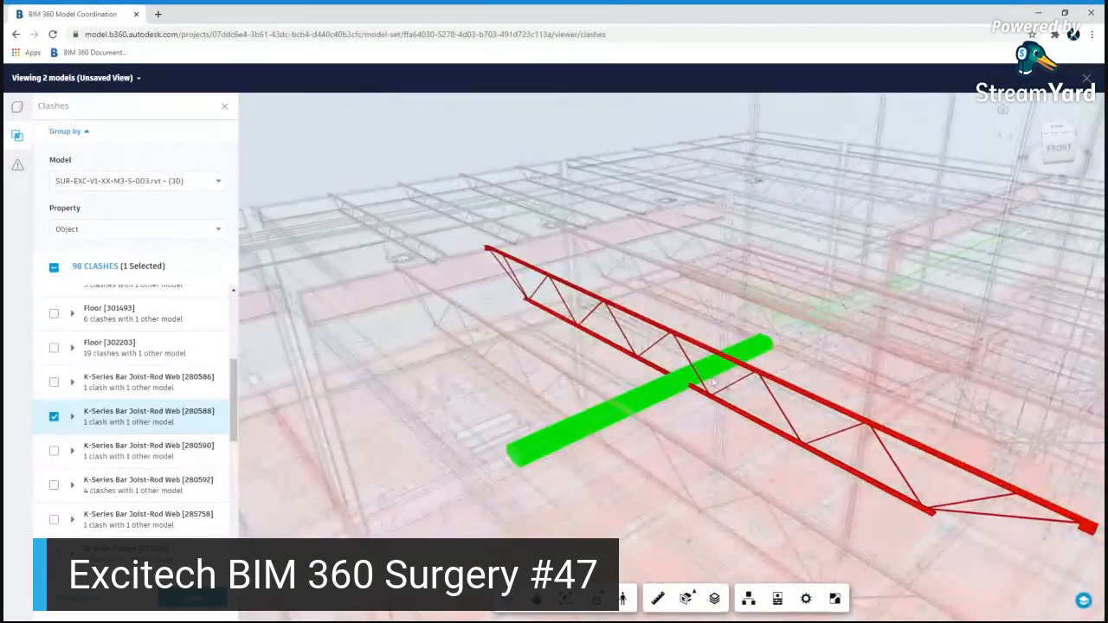
scroll(626, 440, up, 3)
scroll(663, 400, up, 2)
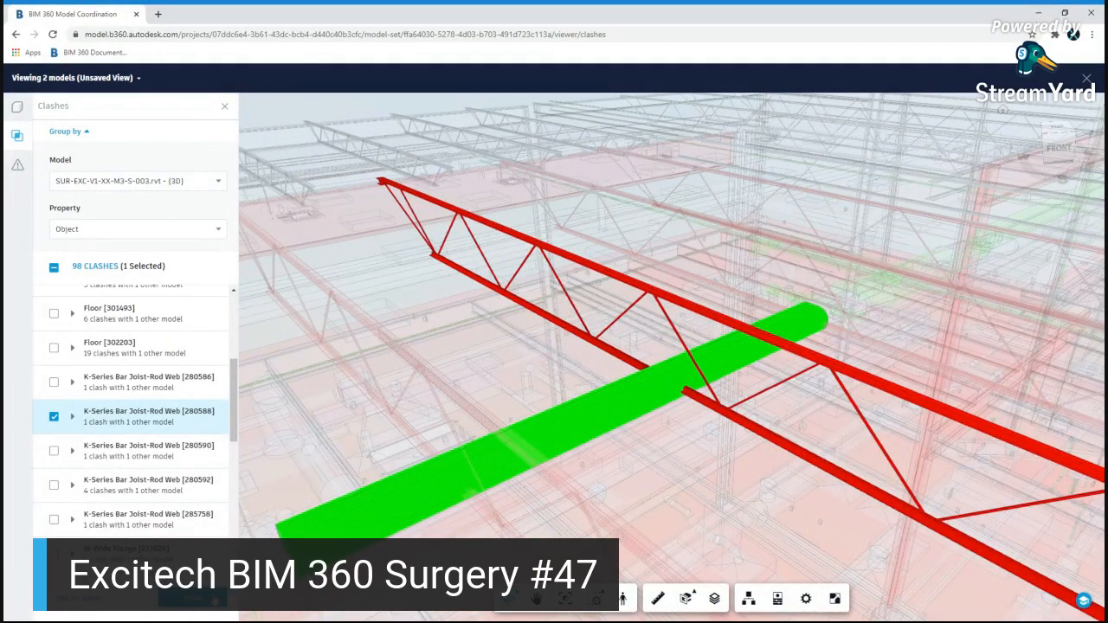
click(214, 599)
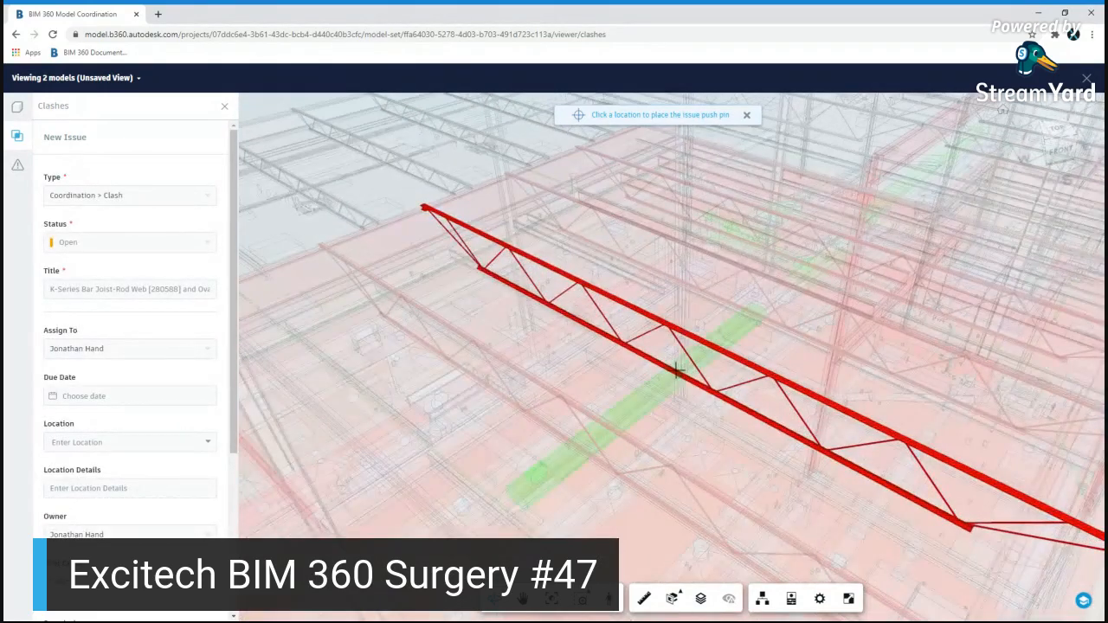
click(677, 370)
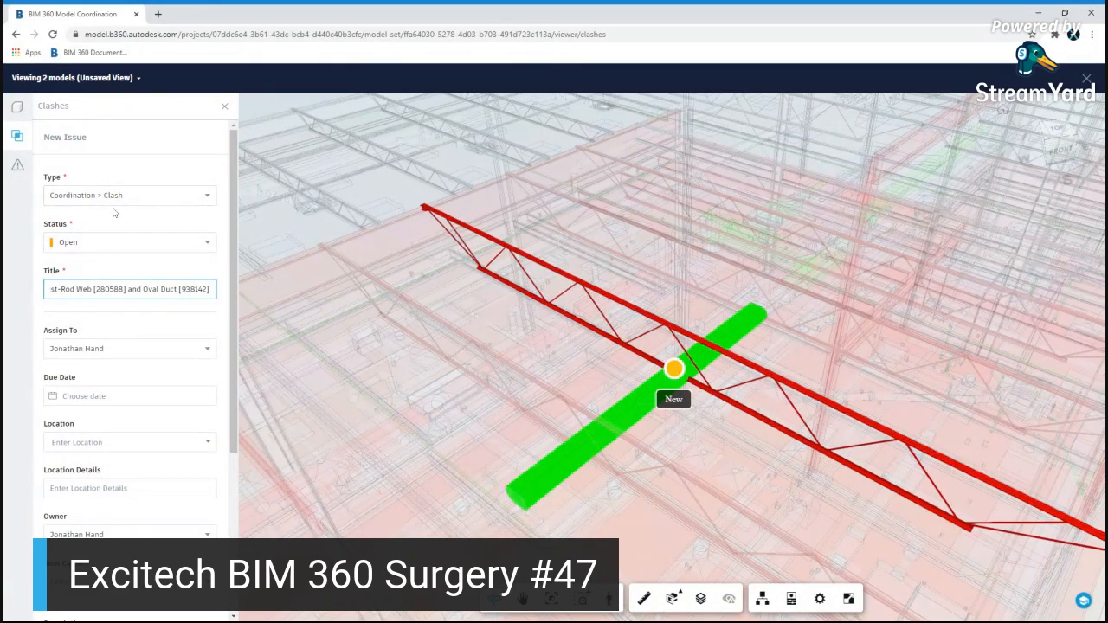
- Use Coordination > Clash as the new issue's type and Open as its status, keeping the generated title
click(110, 197)
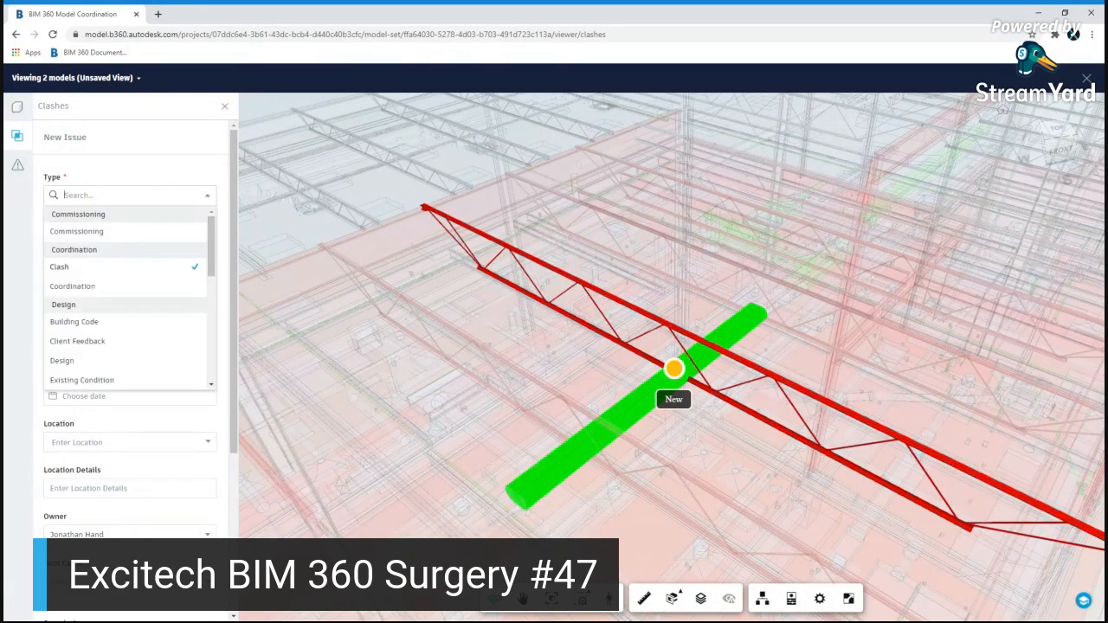
click(130, 273)
click(142, 243)
click(154, 242)
key(Tab)
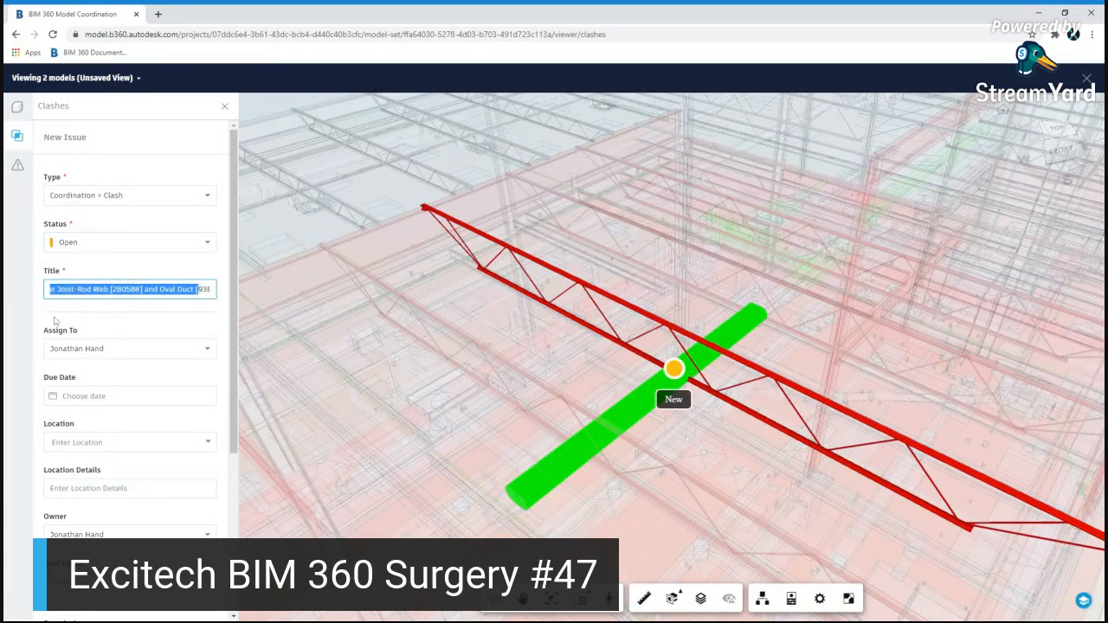
click(58, 323)
- Assign the issue to the company Excitech Systems
click(165, 355)
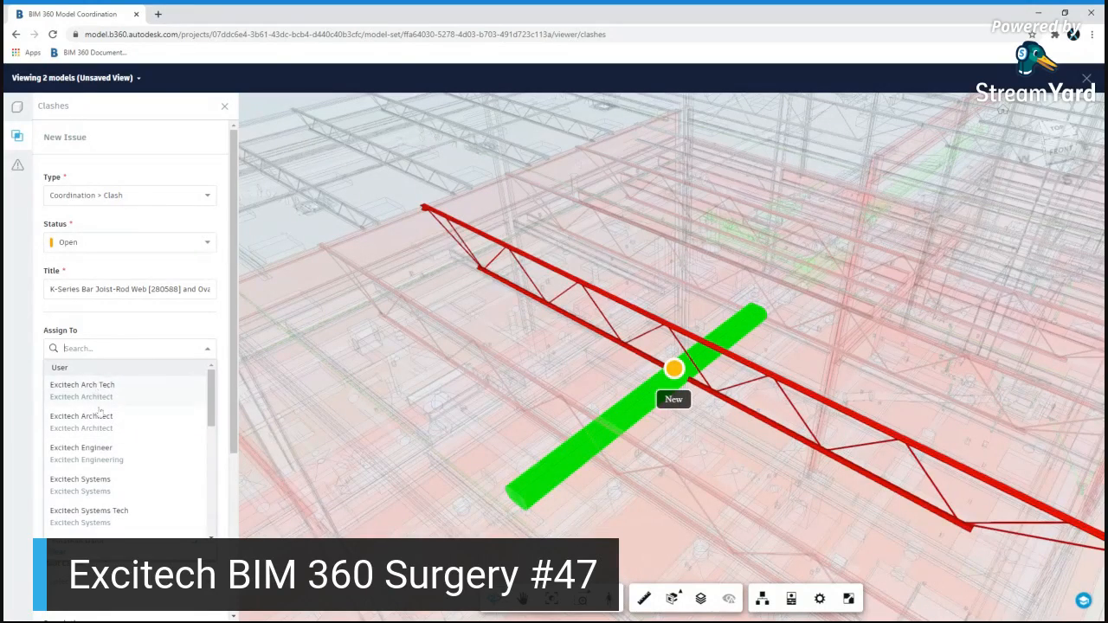
scroll(119, 400, down, 5)
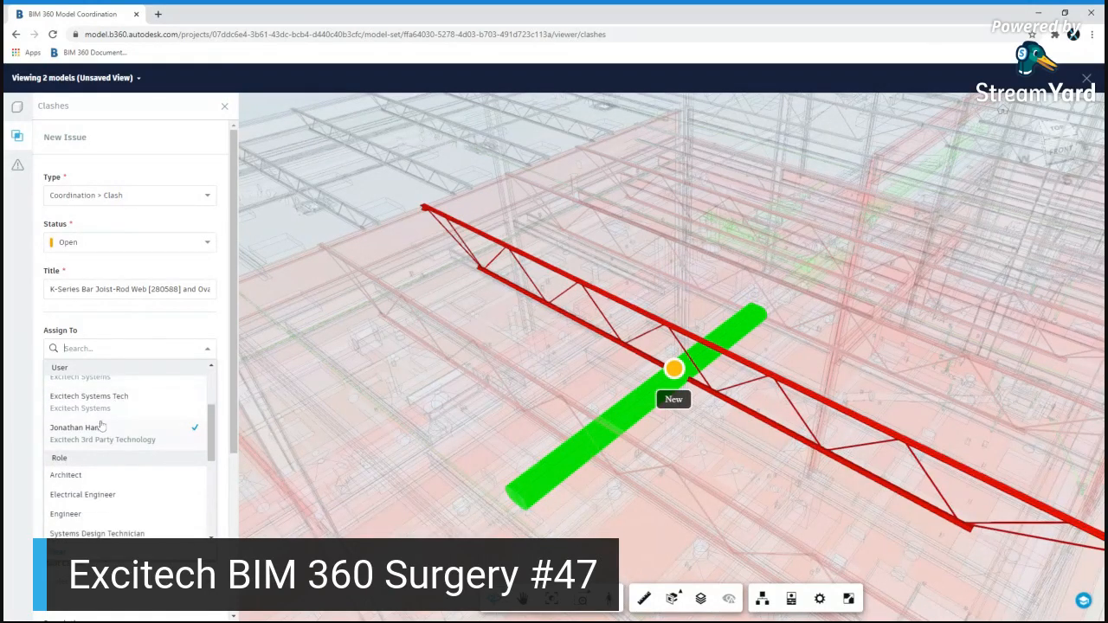
scroll(91, 432, down, 2)
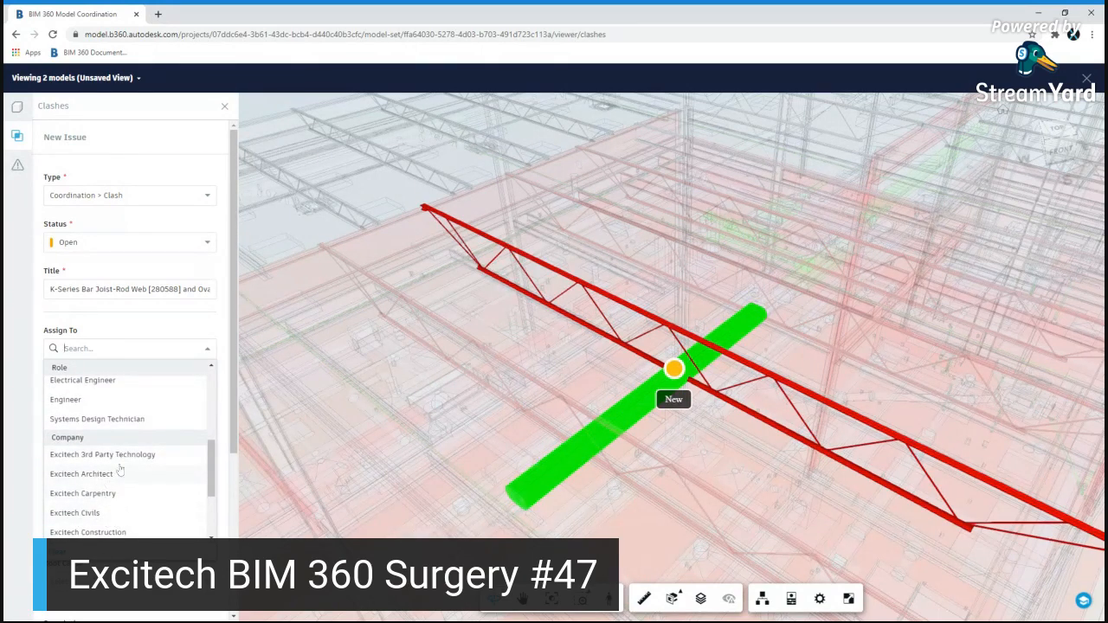
scroll(115, 485, down, 4)
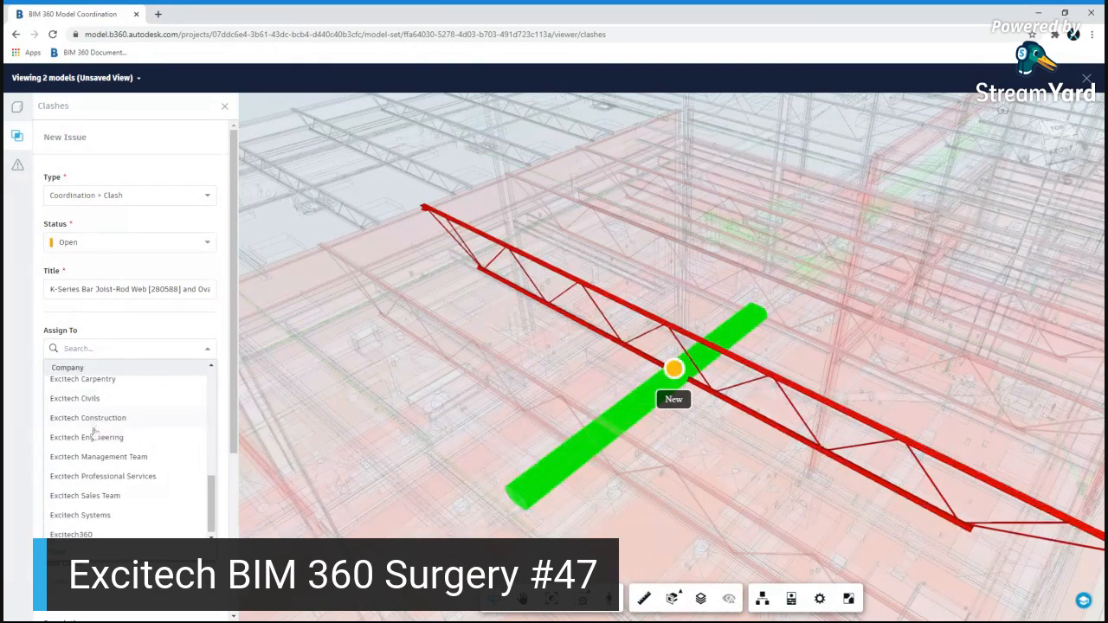
scroll(130, 472, up, 2)
scroll(127, 425, down, 2)
click(98, 517)
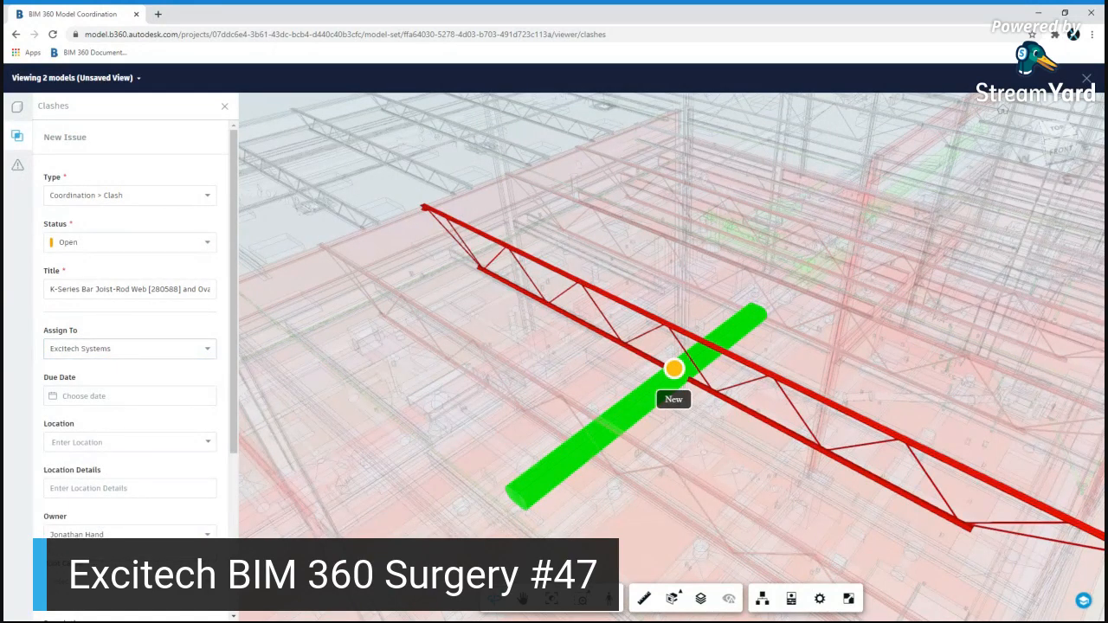
- Set the issue's due date to 7 August 2020 and its location to Ground Floor > Exam 2-1
click(105, 400)
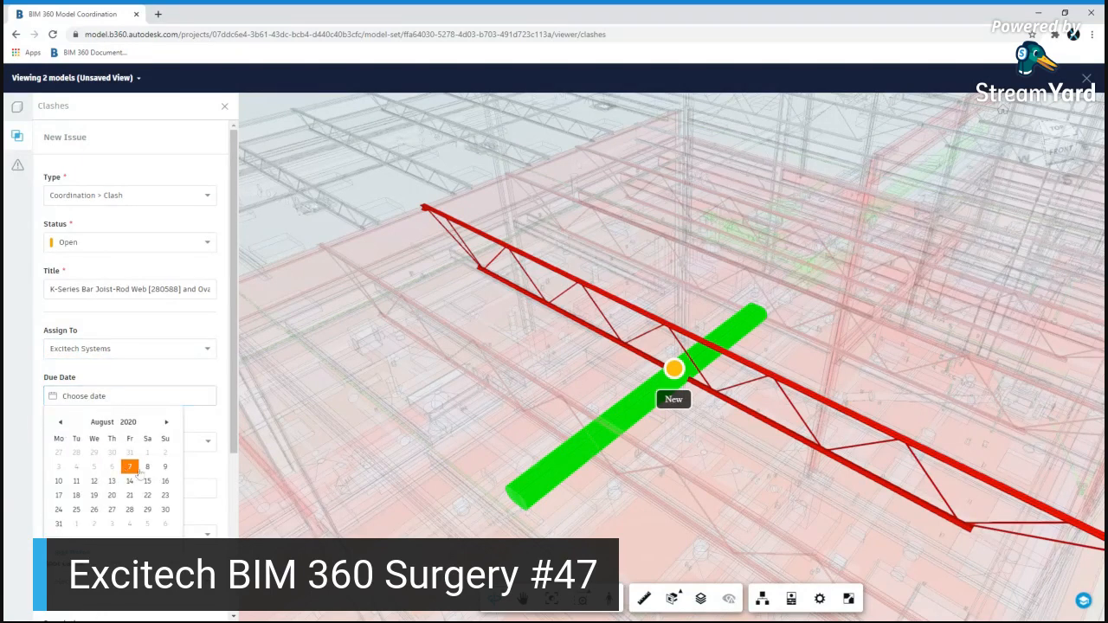
click(129, 467)
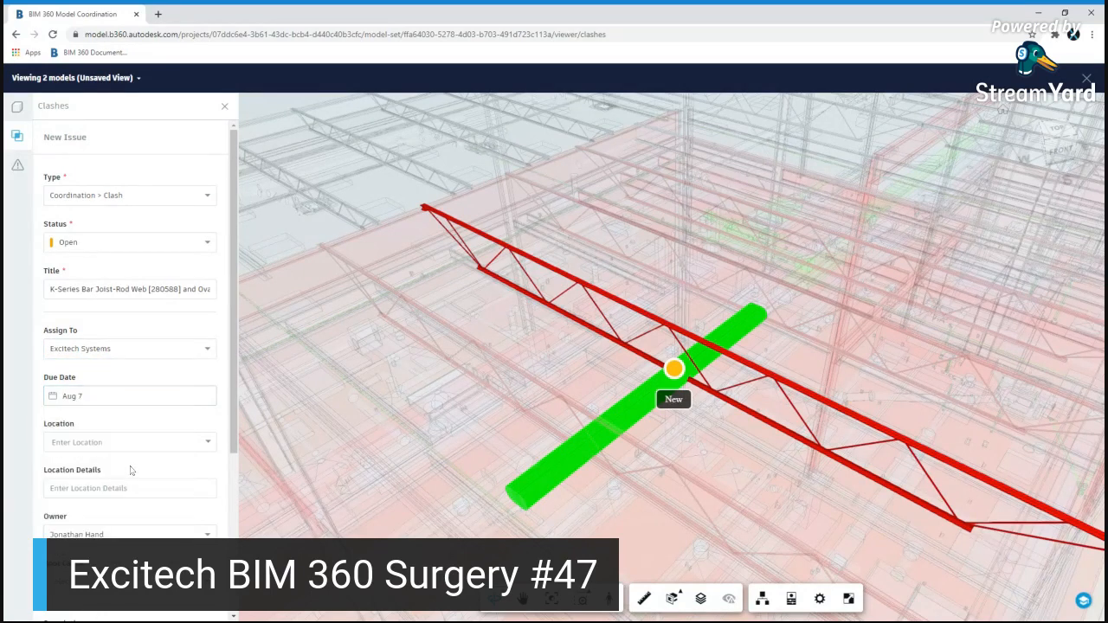
click(206, 444)
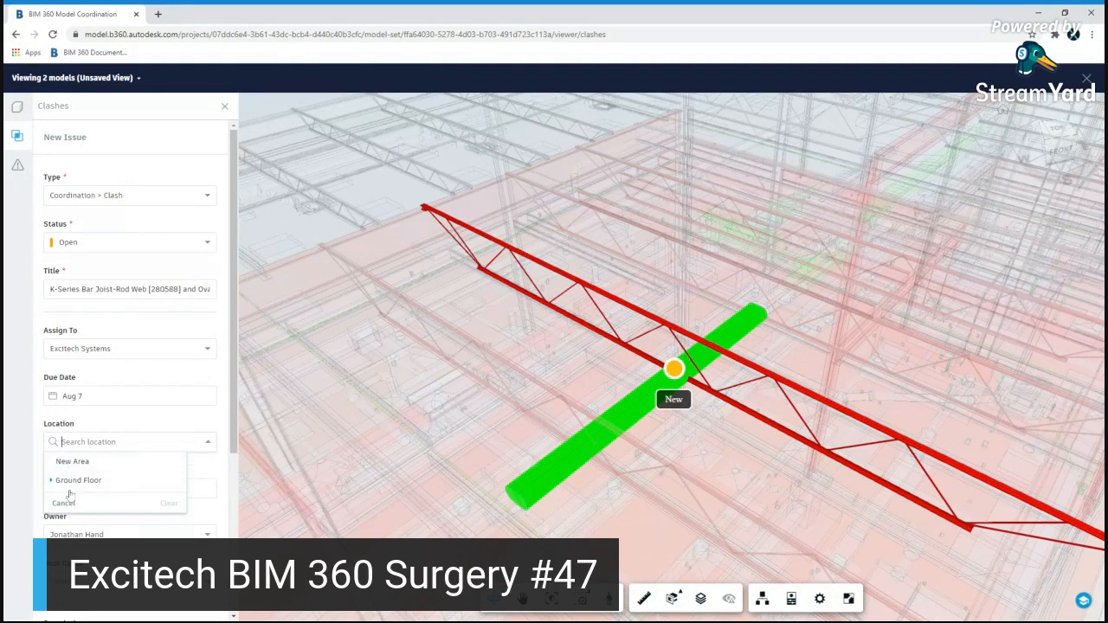
click(50, 480)
scroll(75, 484, down, 5)
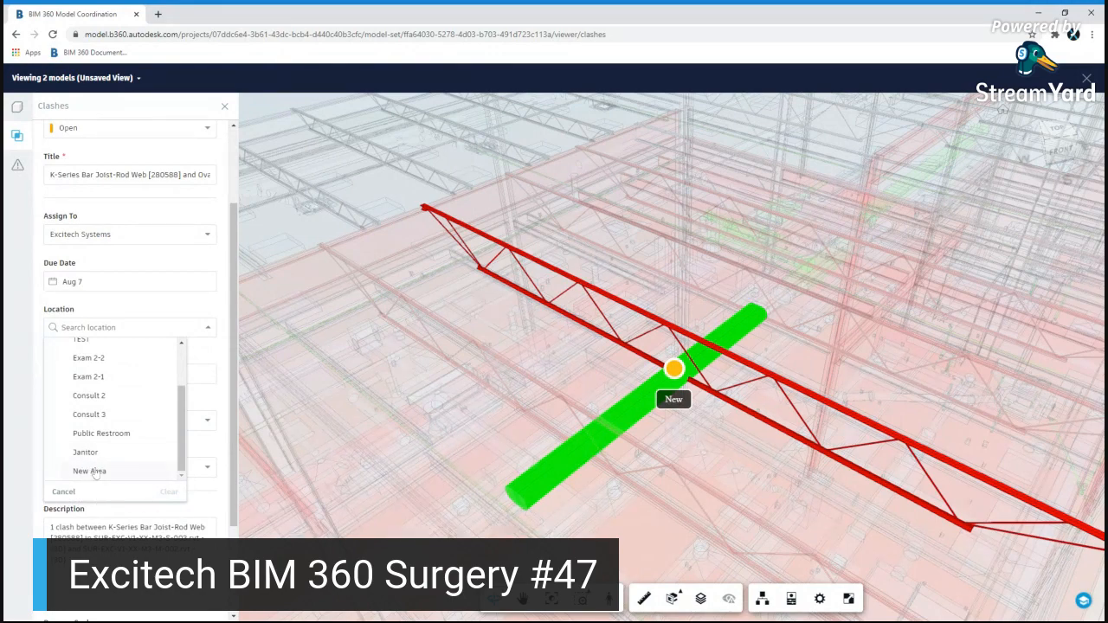
click(90, 376)
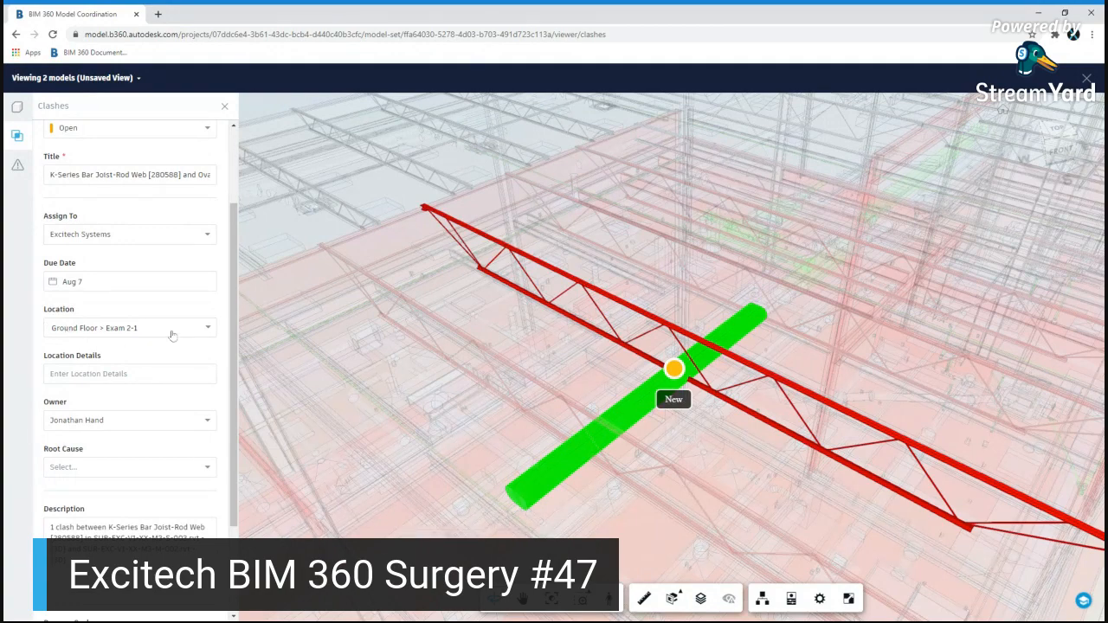
- Enter "In Roof space" as the issue's location details and set its root cause to Design Coordination
click(164, 373)
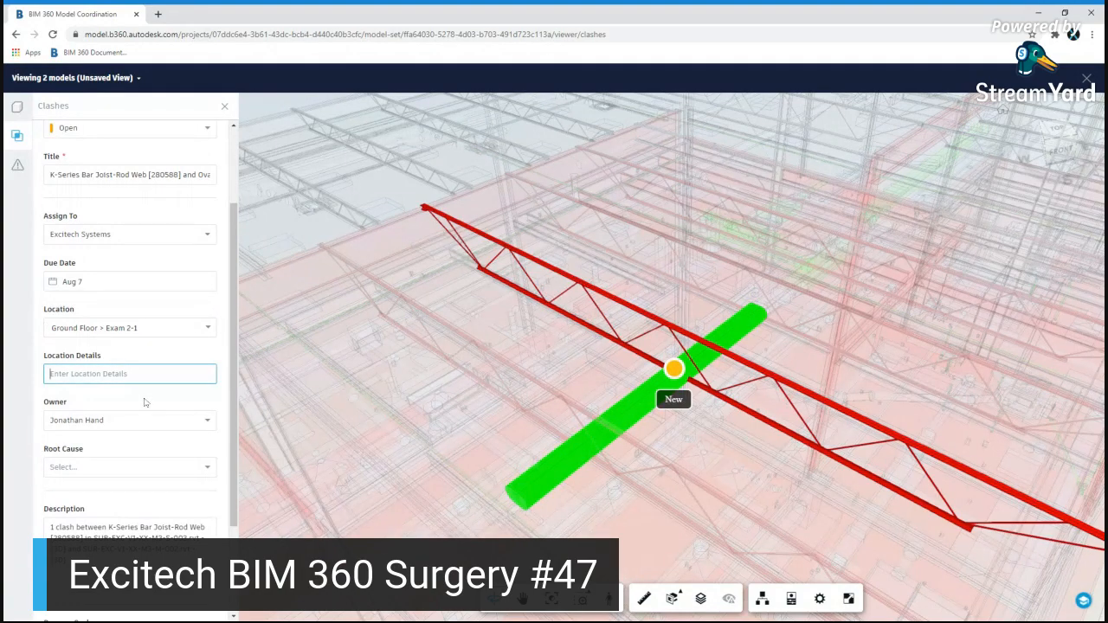
text(In Roofspace)
click(153, 409)
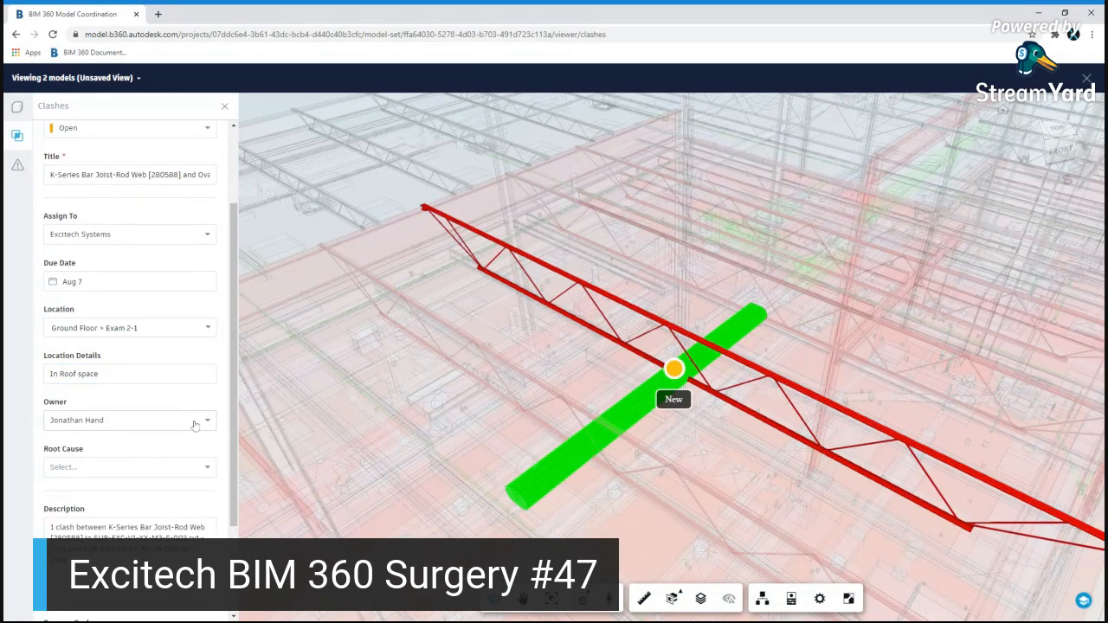
click(206, 471)
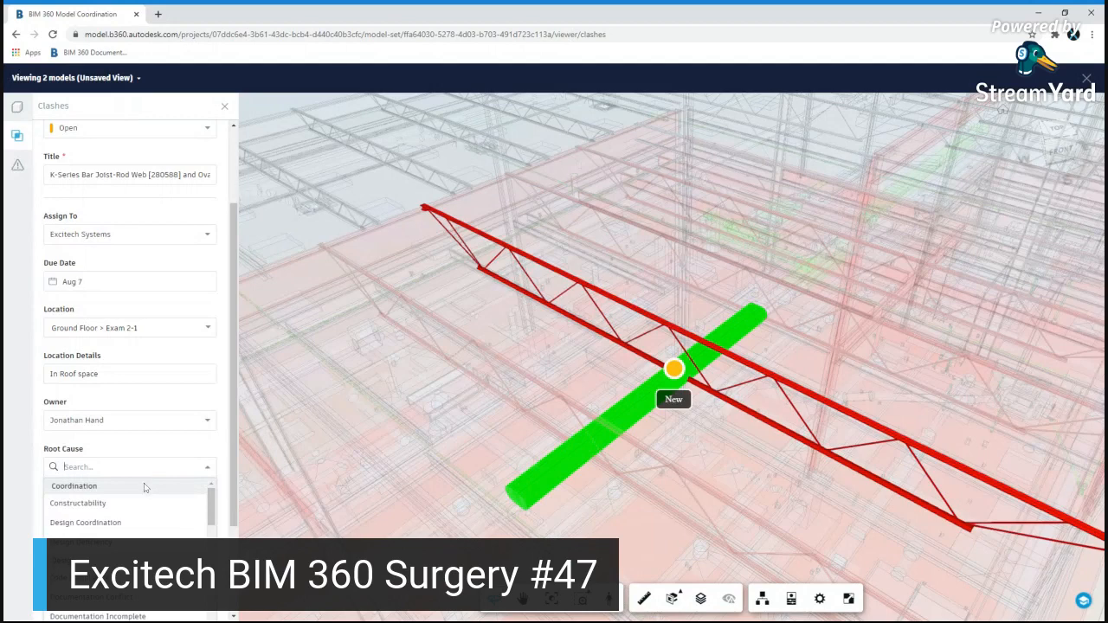
click(142, 523)
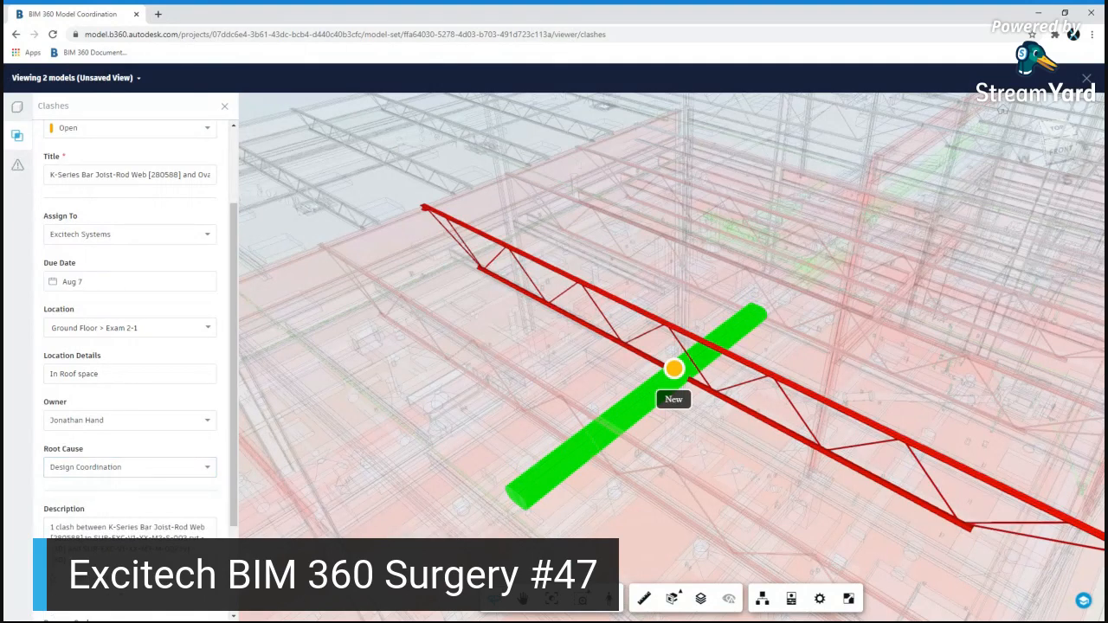
- Set the joist and duct issue's risk to Medium and its damage scale to 20
scroll(143, 519, down, 1)
scroll(46, 510, down, 1)
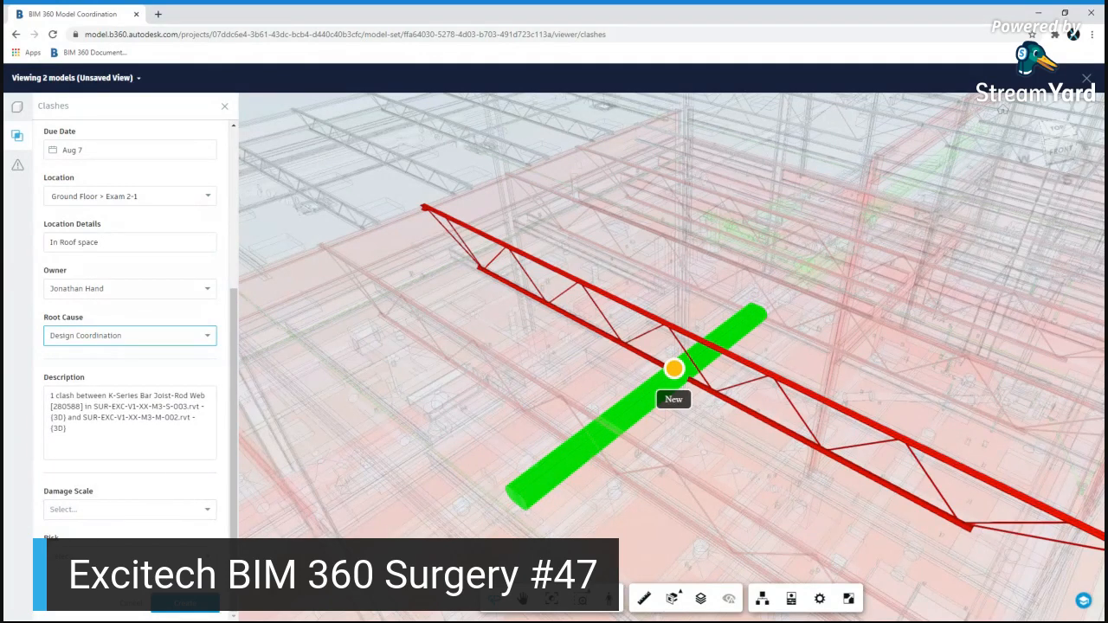
click(126, 556)
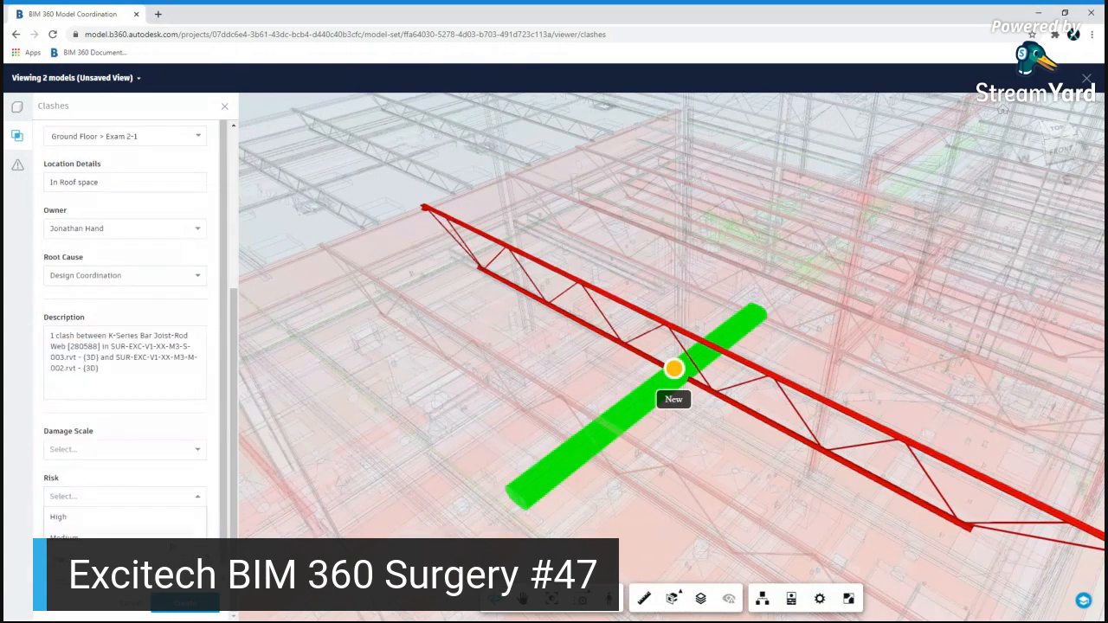
click(83, 543)
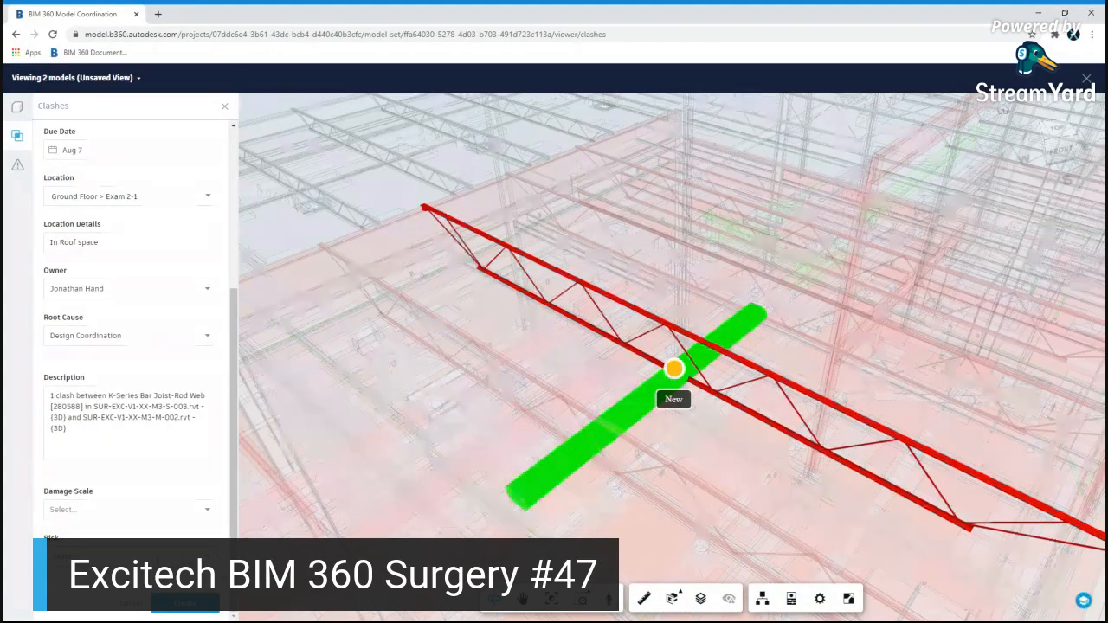
click(126, 556)
click(98, 530)
click(136, 511)
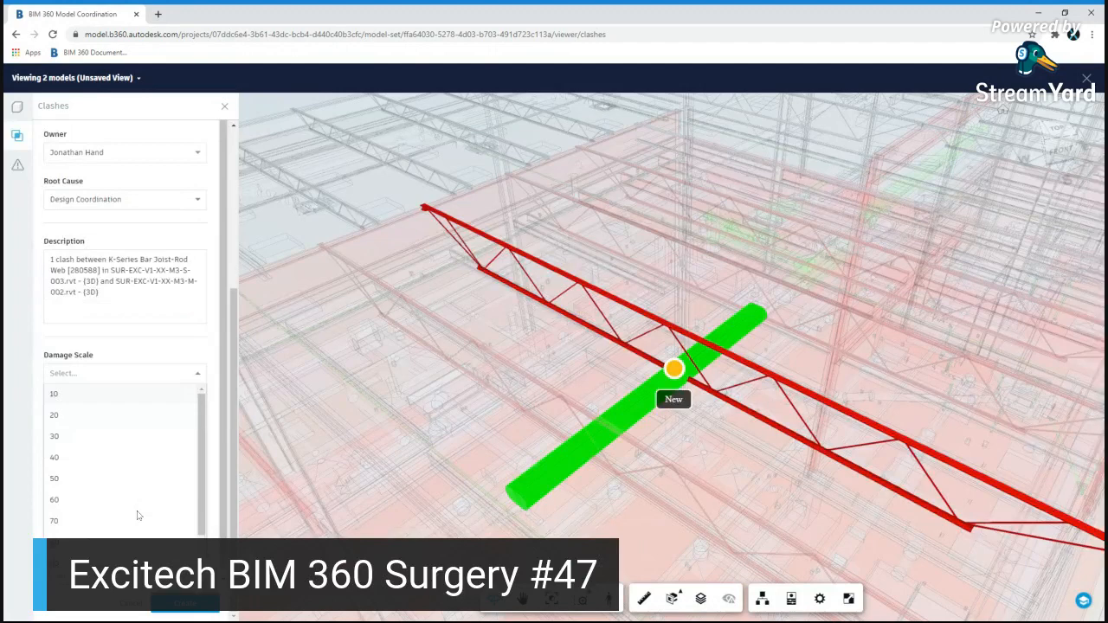
click(86, 417)
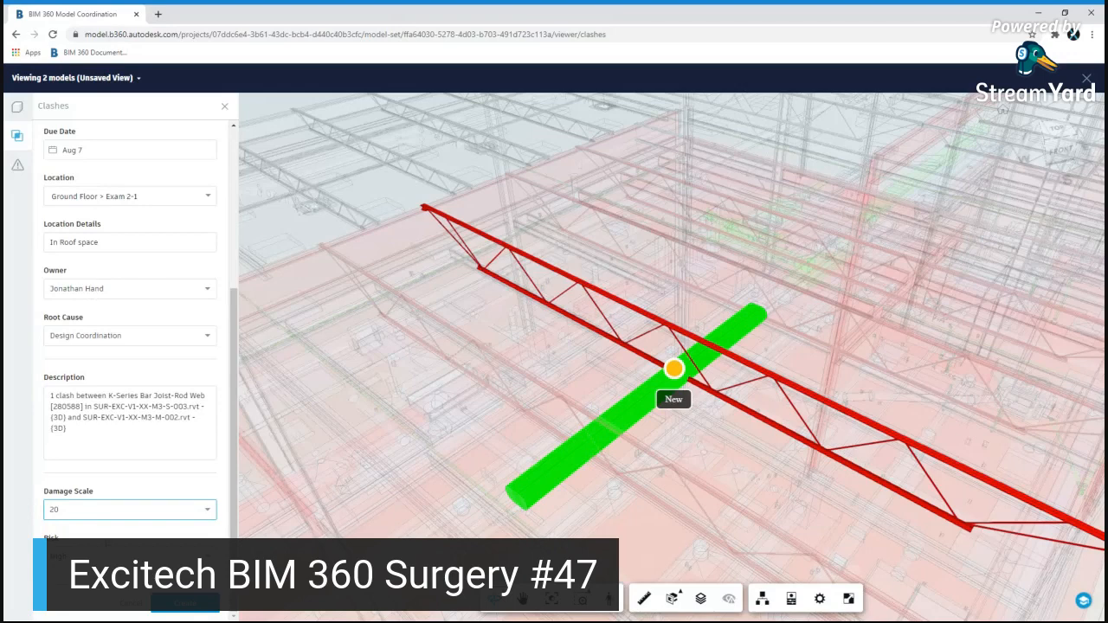
- Check the completed fields of the joist and duct issue and create it
scroll(112, 363, up, 3)
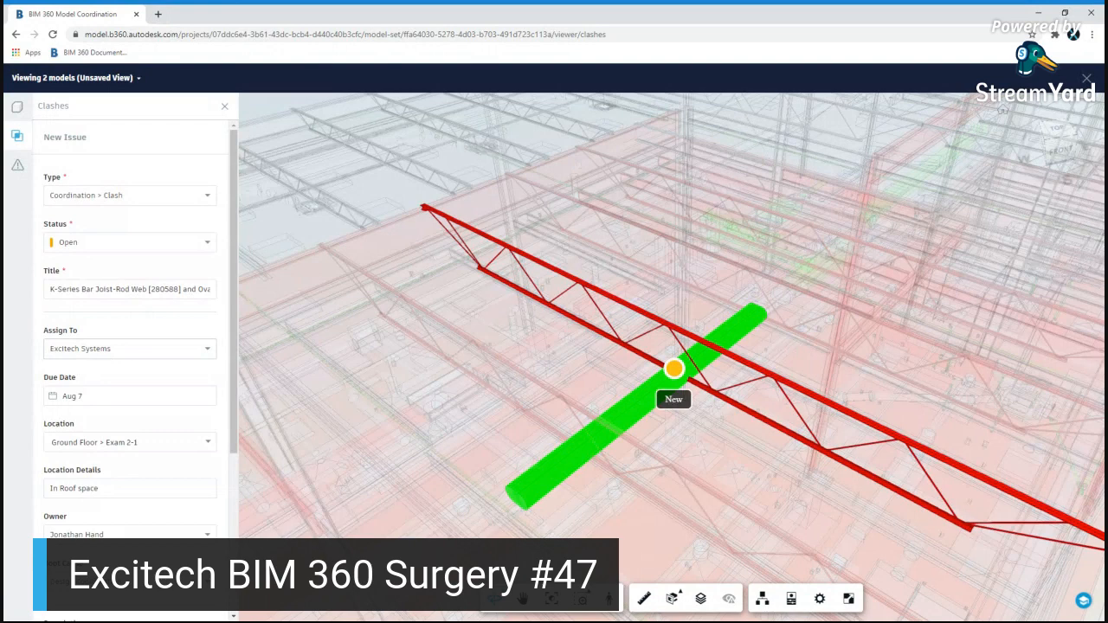
scroll(103, 357, down, 1)
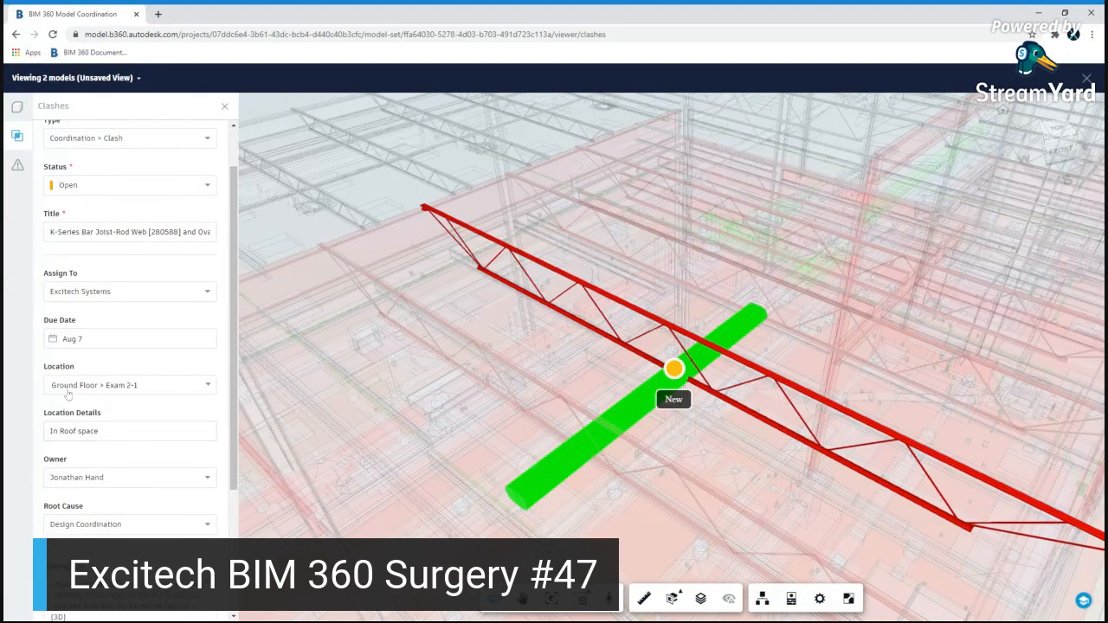
scroll(93, 395, down, 3)
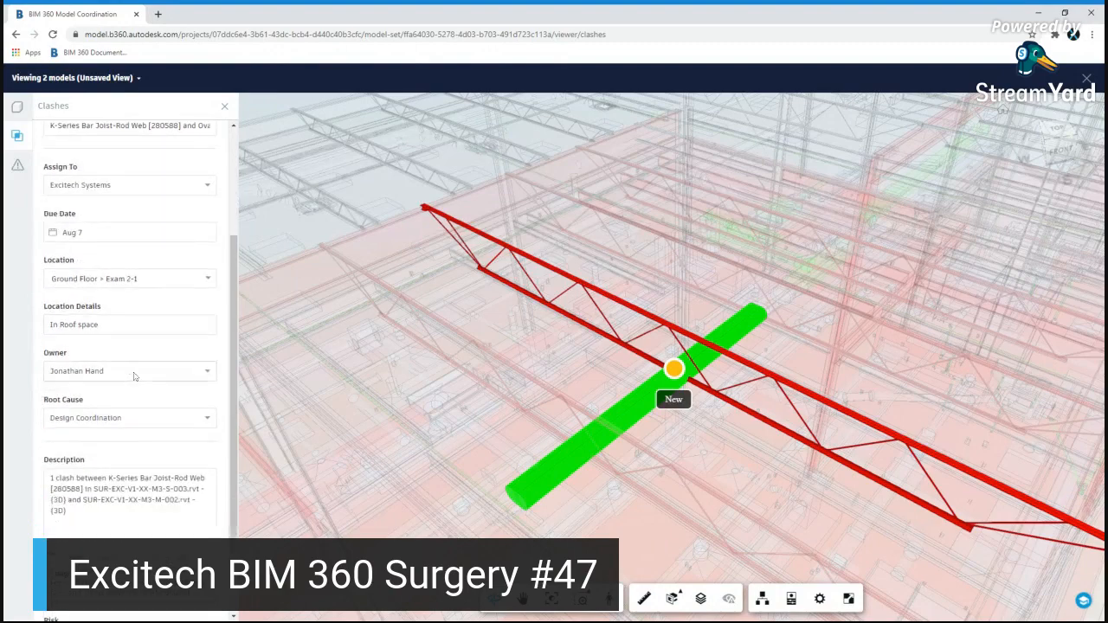
click(190, 608)
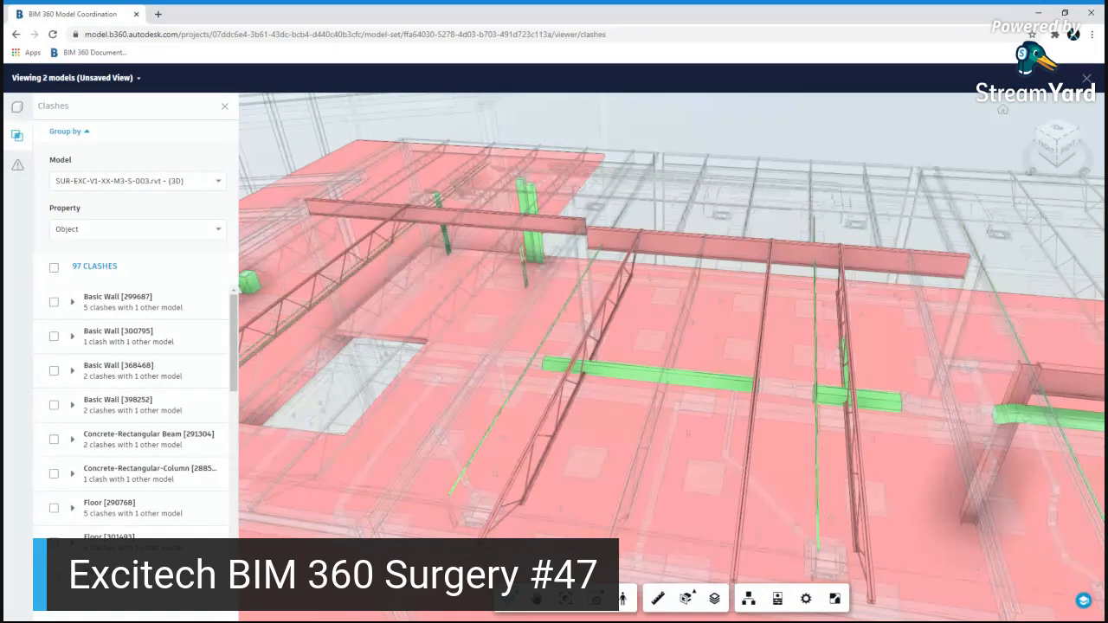
- Start an issue from the Basic Wall [368468] clash group and pin it where the green element meets the wall
click(54, 371)
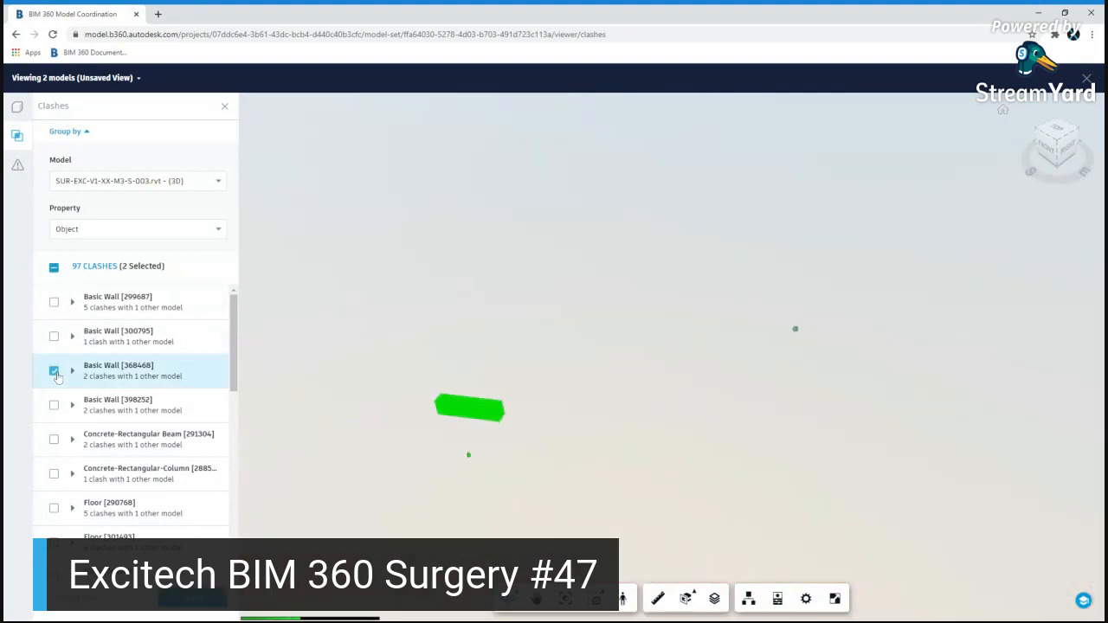
drag(562, 466, 468, 486)
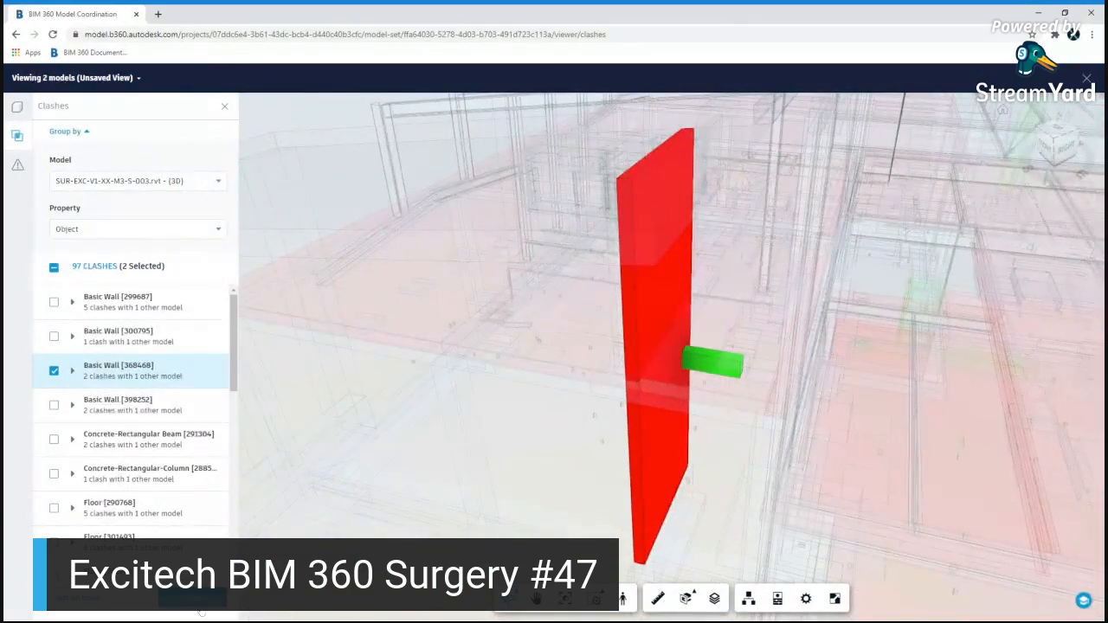
click(200, 604)
drag(679, 421, 765, 433)
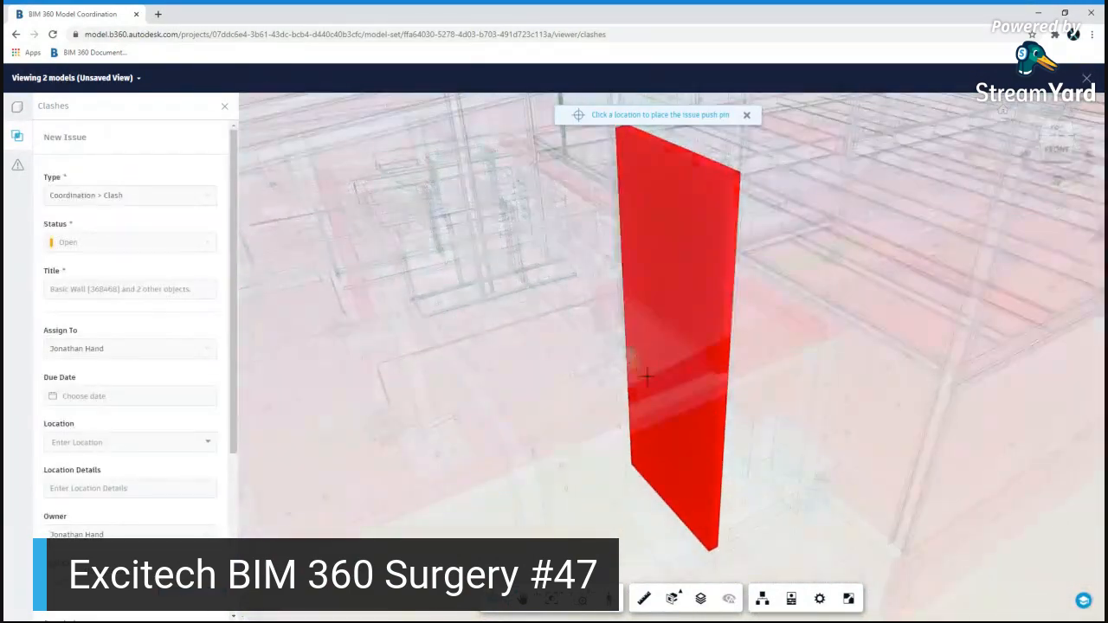
click(630, 359)
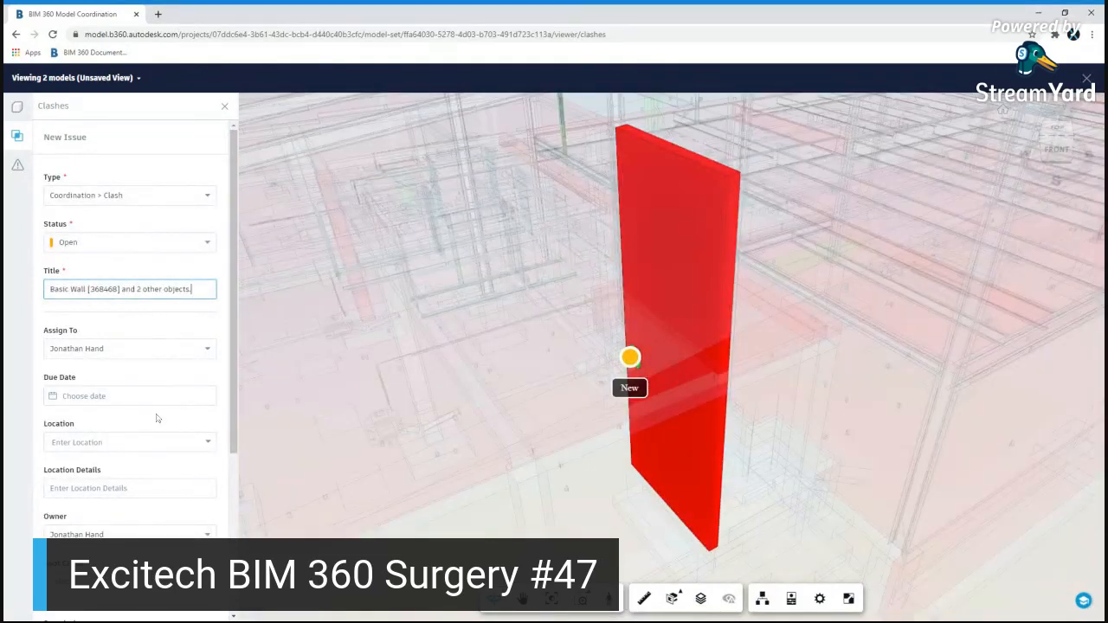
- Set the Basic Wall [368468] issue's due date to 7 August and its location to Ground Floor > Exam 2-2
click(154, 400)
click(130, 468)
click(144, 445)
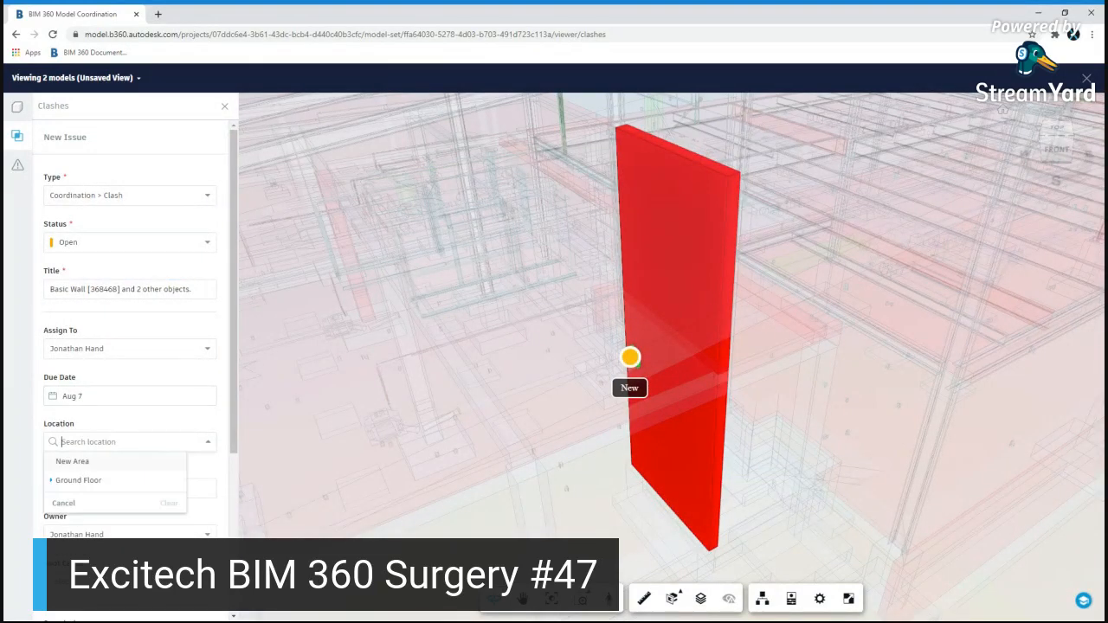
click(82, 478)
click(208, 443)
scroll(87, 364, down, 2)
click(53, 310)
click(92, 376)
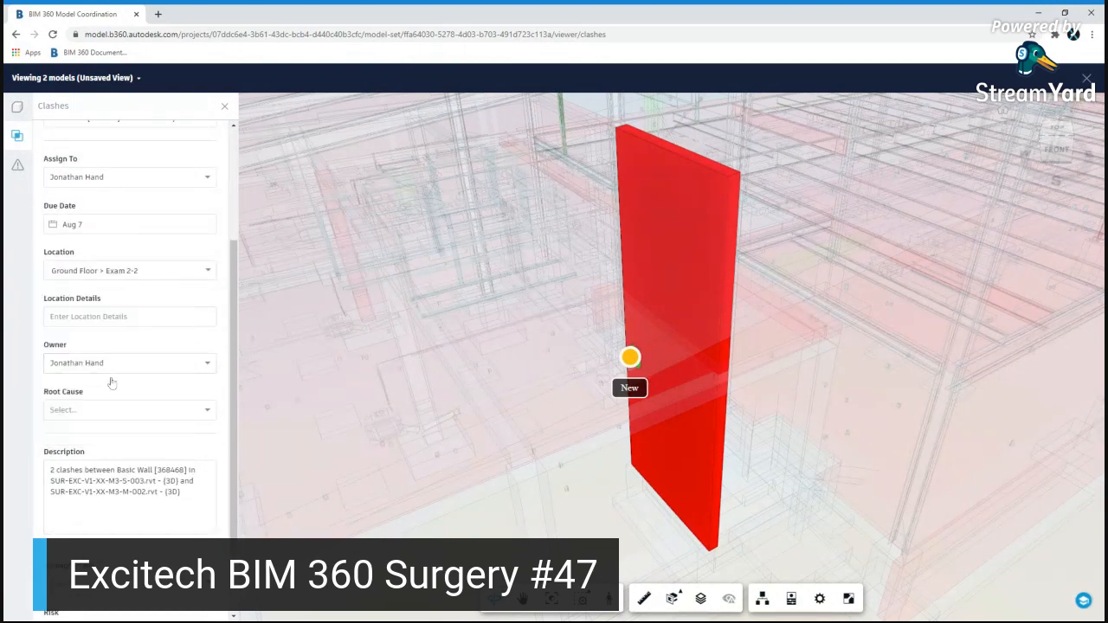
- Create the Basic Wall [368468] issue with Design Coordination as root cause and a damage scale of 10
click(177, 411)
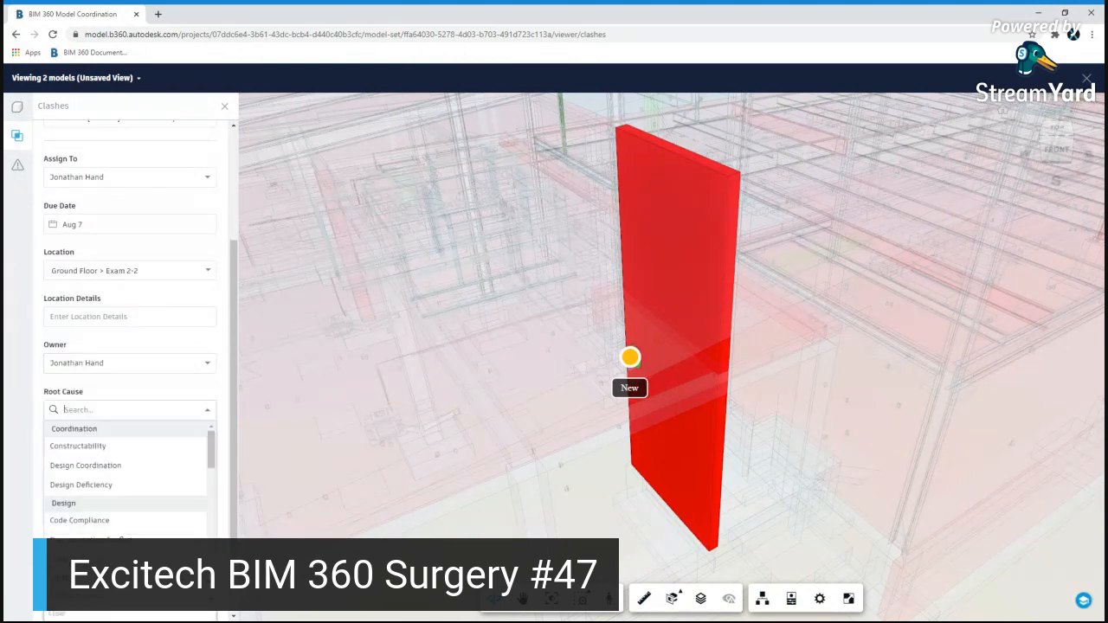
click(113, 472)
scroll(112, 415, down, 3)
click(103, 373)
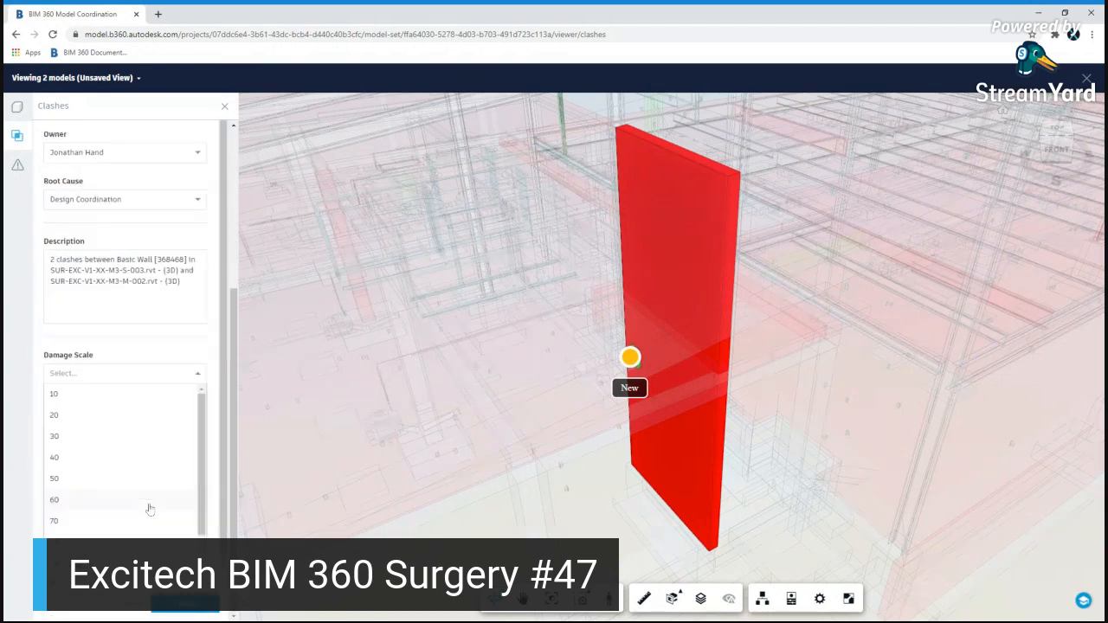
click(90, 397)
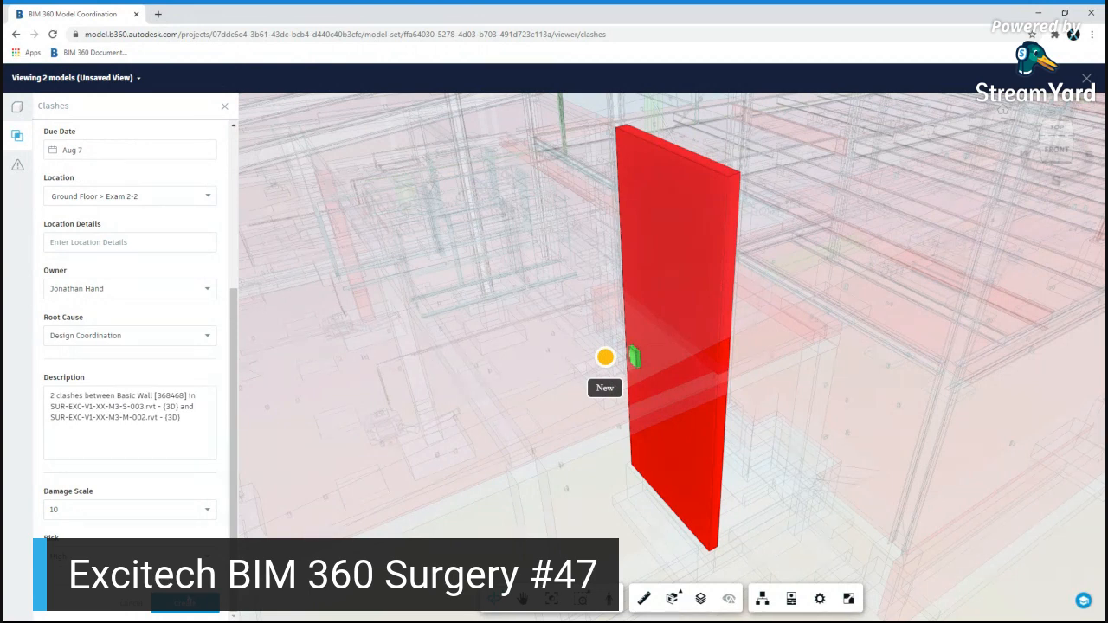
click(189, 600)
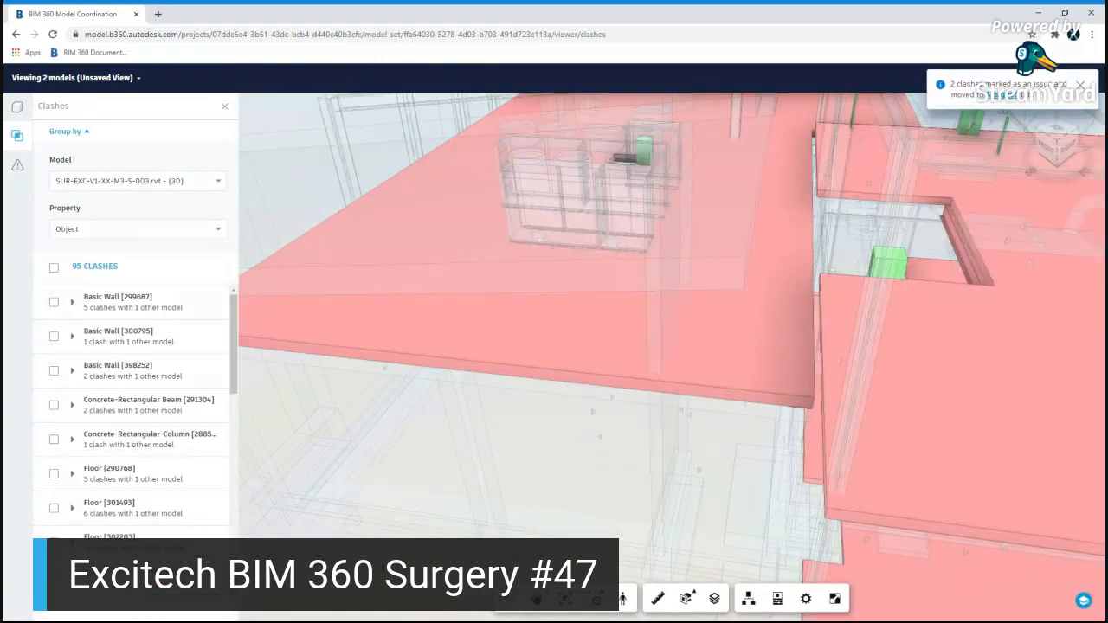
- Start an issue from the Basic Wall [299687] clash group and pin it on the wall where the green pipes meet it
click(54, 303)
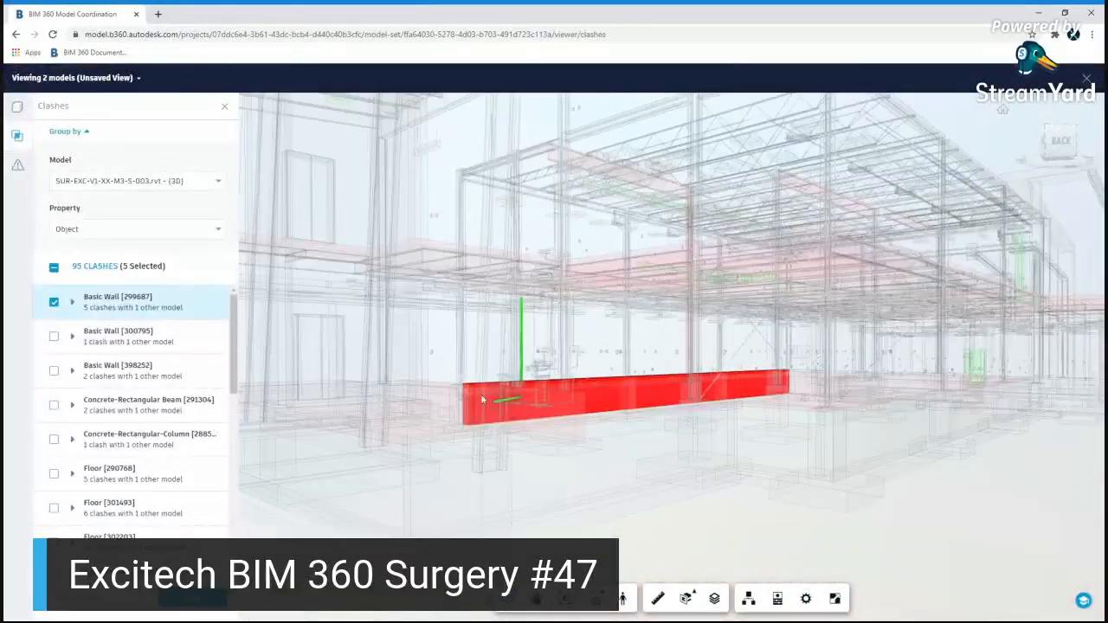
scroll(532, 401, up, 3)
drag(536, 403, 797, 488)
click(192, 597)
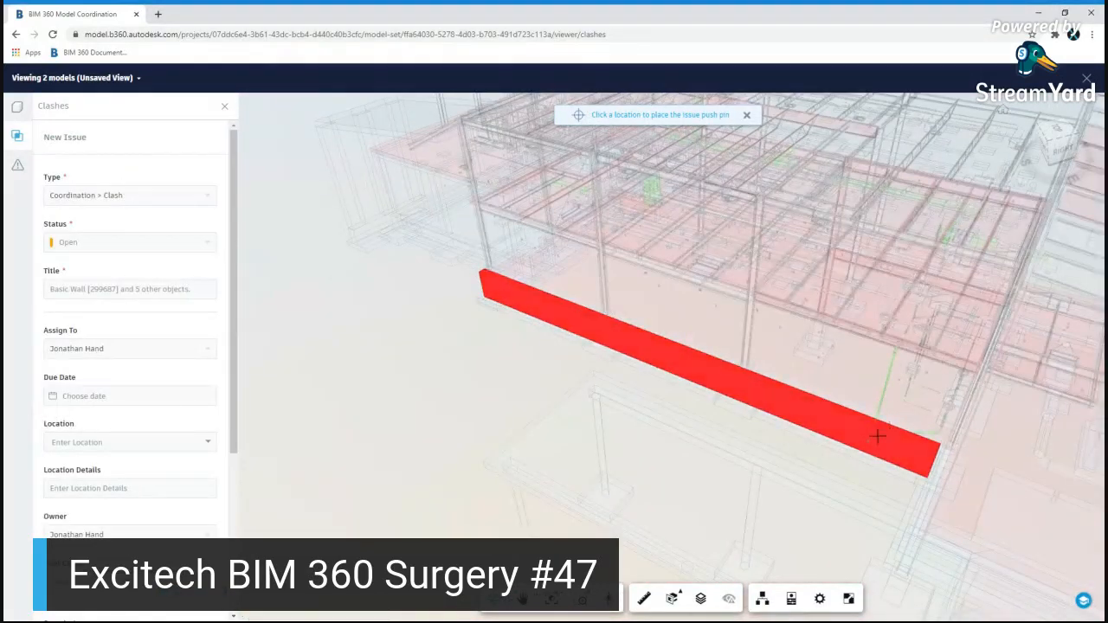
click(874, 436)
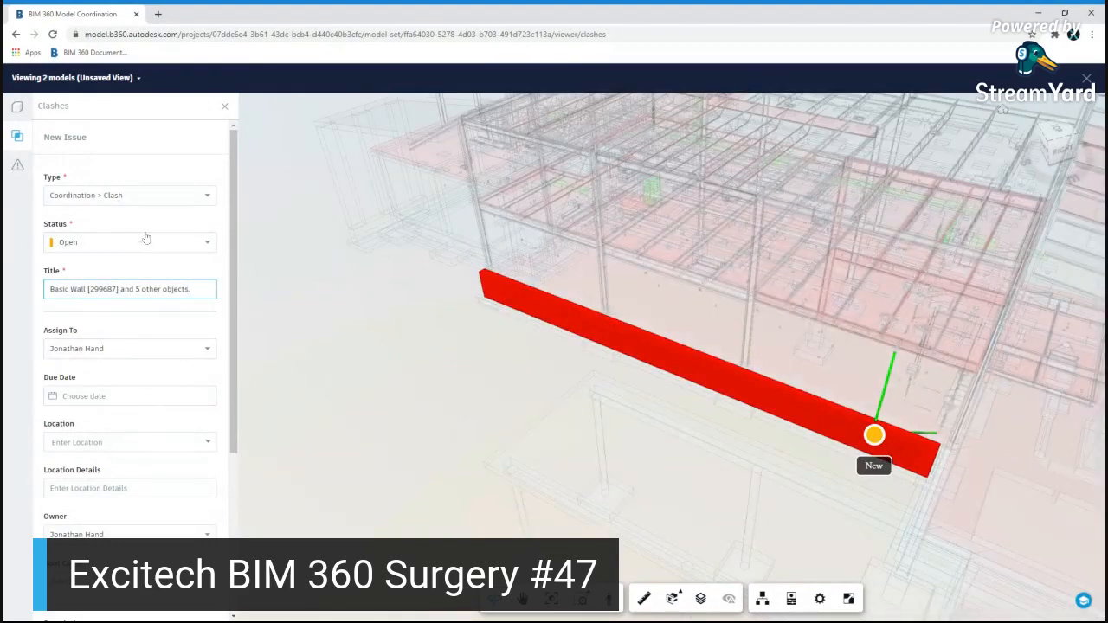
- Set the Basic Wall [299687] issue's due date to 7 August and assign it to the company Excitech Systems
click(170, 390)
click(127, 466)
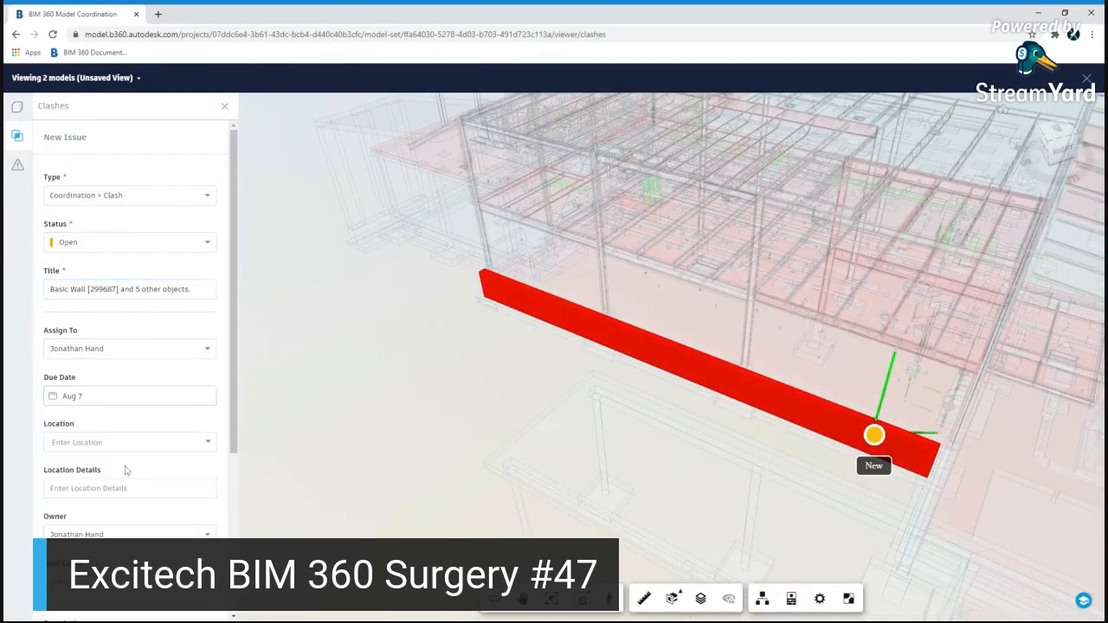
click(130, 348)
scroll(128, 450, down, 5)
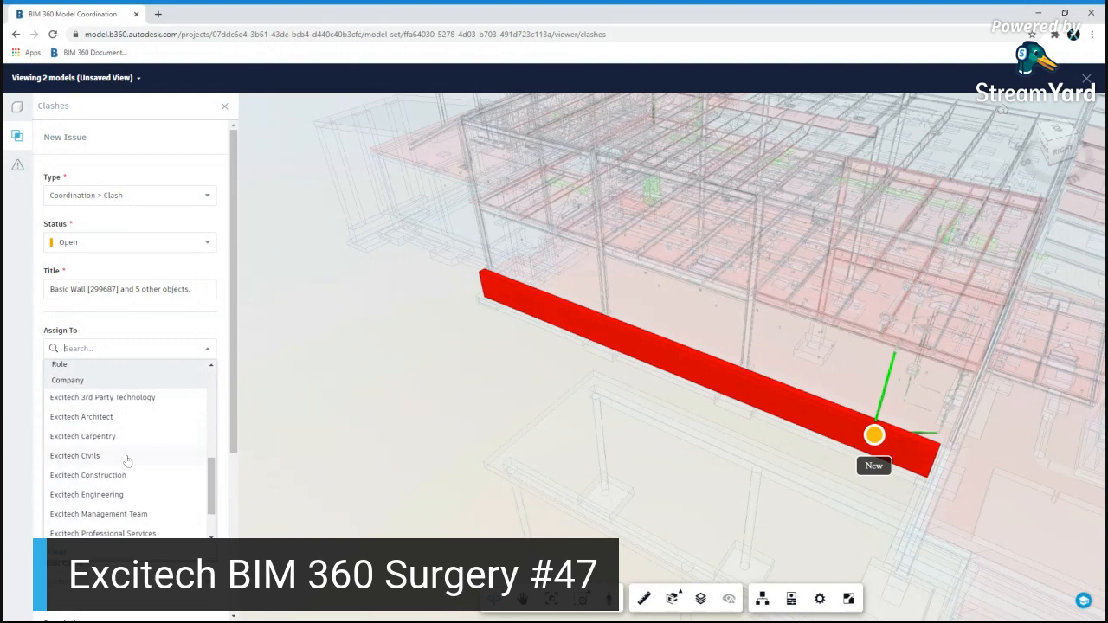
scroll(128, 504, down, 1)
click(107, 516)
- Set the Basic Wall [299687] issue's location to Ground Floor and its root cause to Design Coordination
click(144, 443)
click(76, 481)
scroll(108, 528, down, 2)
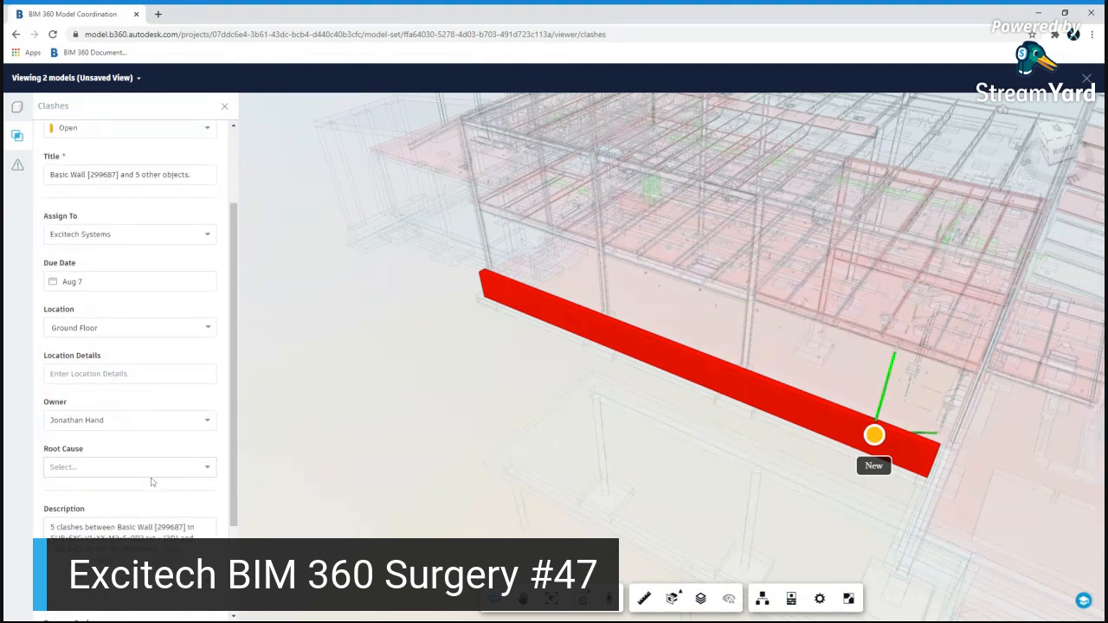
click(152, 468)
click(85, 523)
- Set the damage scale to 20 and create the Basic Wall [299687] issue
scroll(132, 439, down, 2)
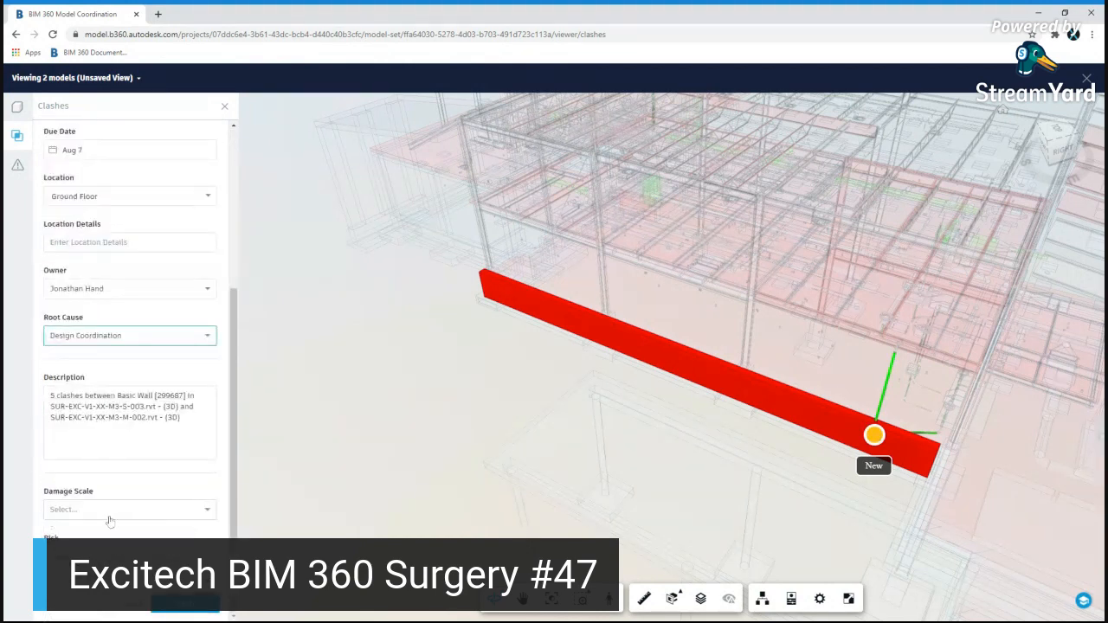
click(99, 500)
click(53, 416)
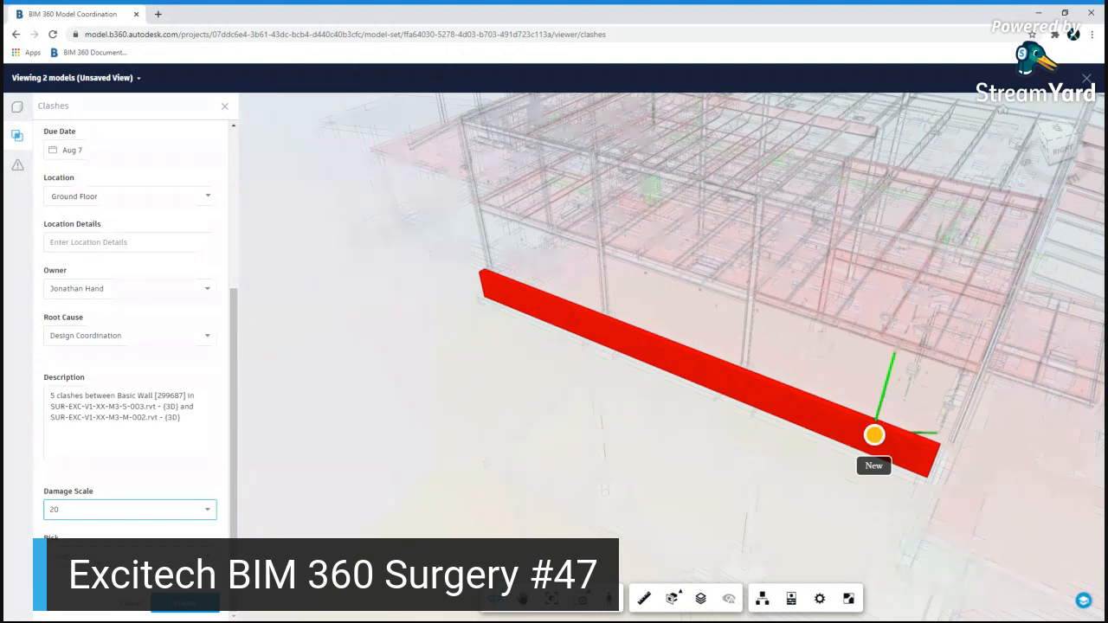
scroll(74, 514, down, 1)
scroll(76, 514, up, 1)
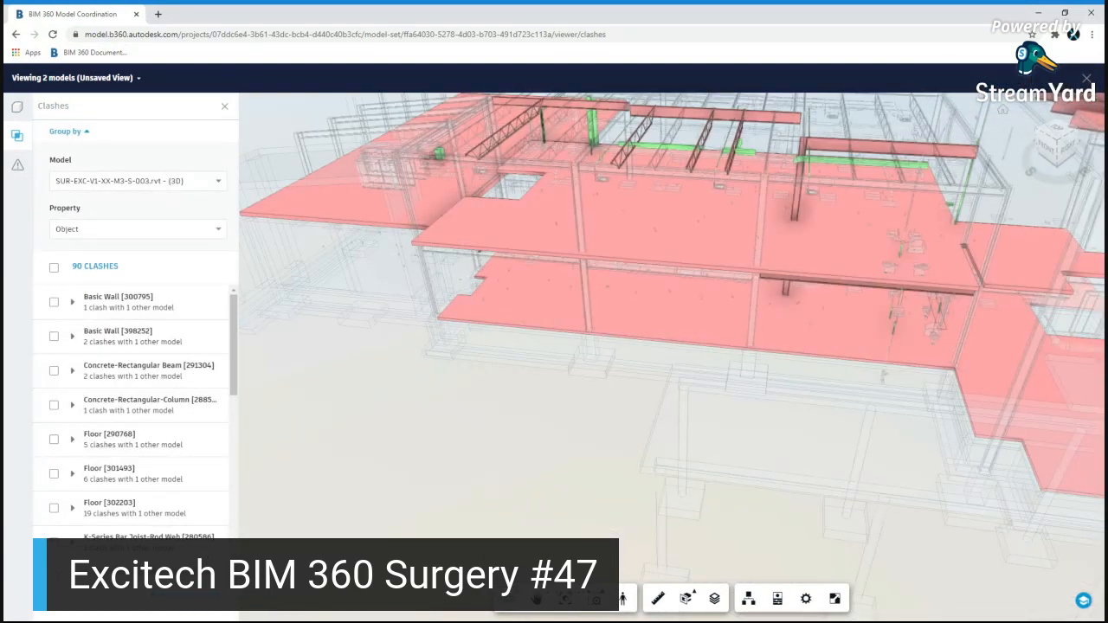
- Look through the remaining clash groups and close the model viewer to return to the clash matrix
scroll(139, 299, down, 15)
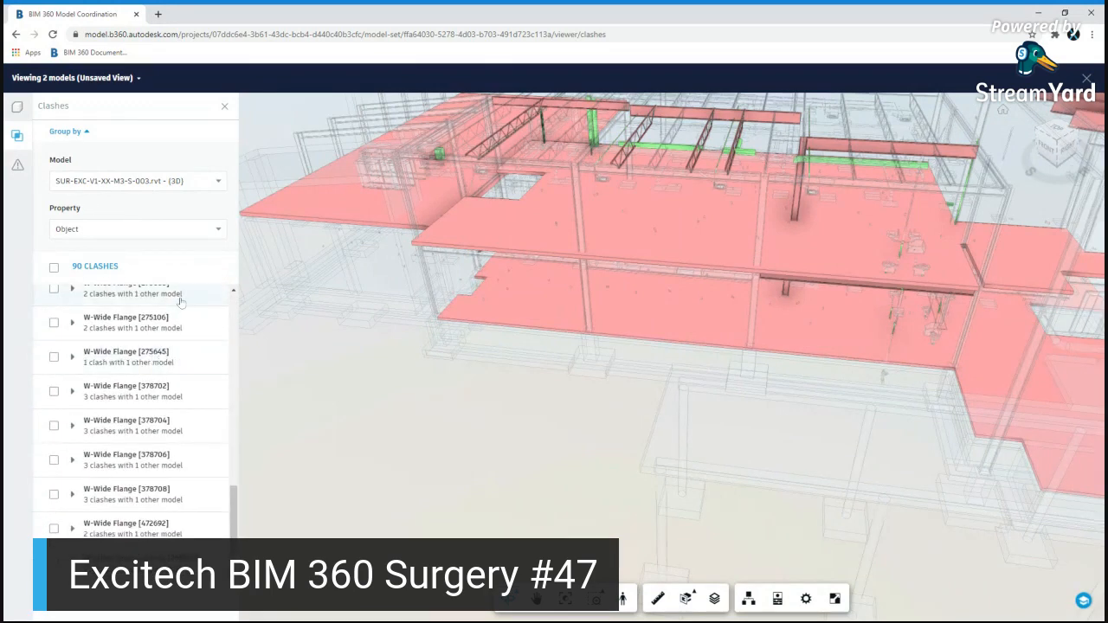
scroll(1064, 112, up, 3)
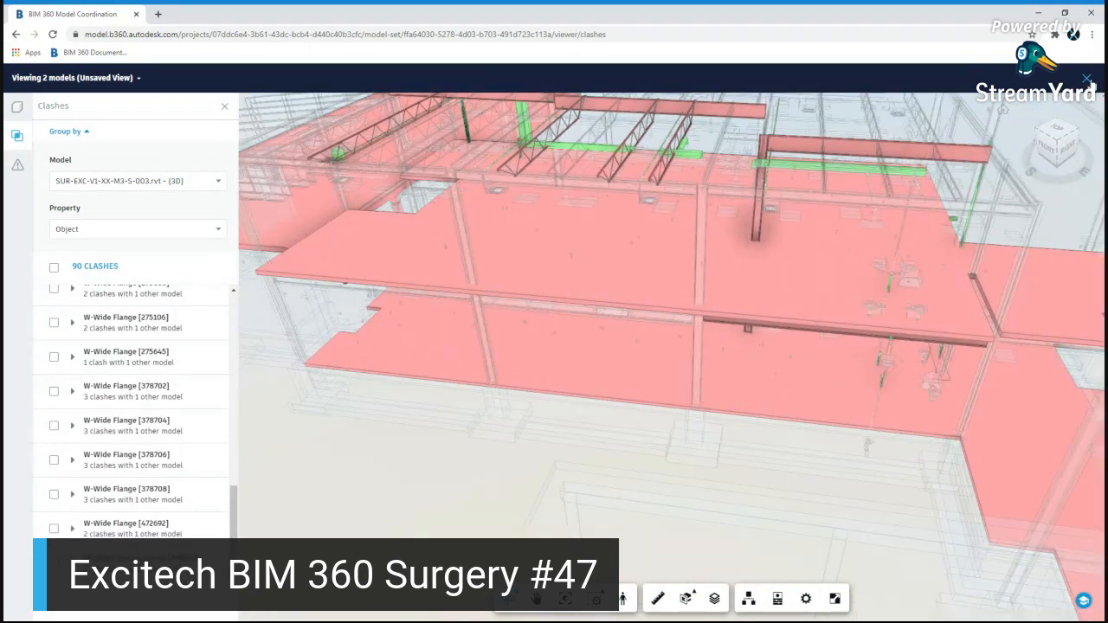
click(1087, 79)
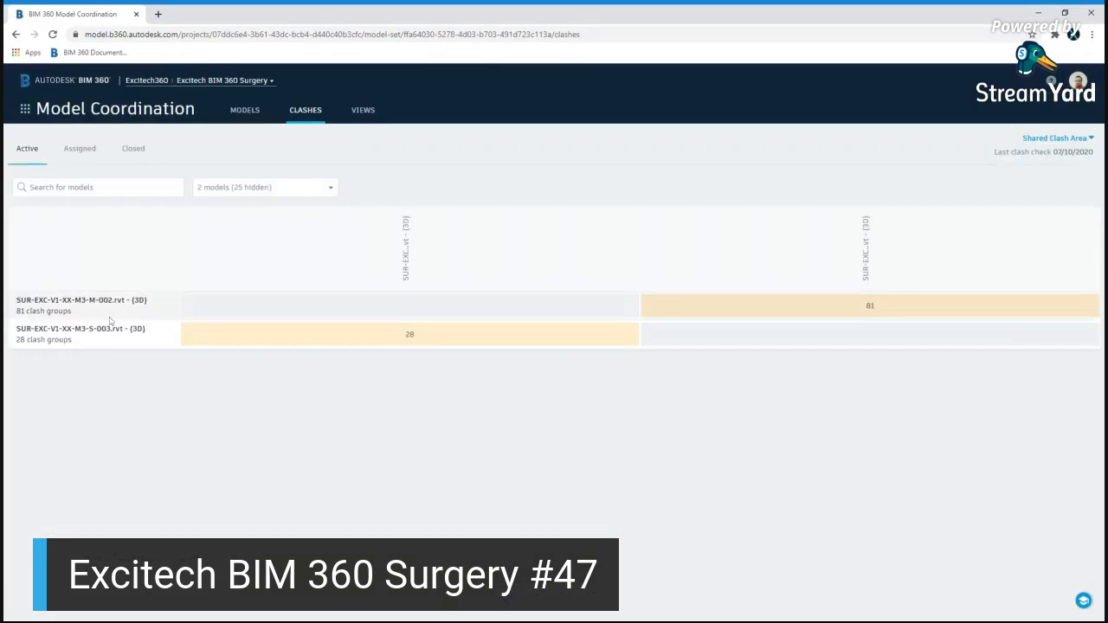
- Check the assigned clash issues in Model Coordination and open the project's issues list in Document Management
click(80, 148)
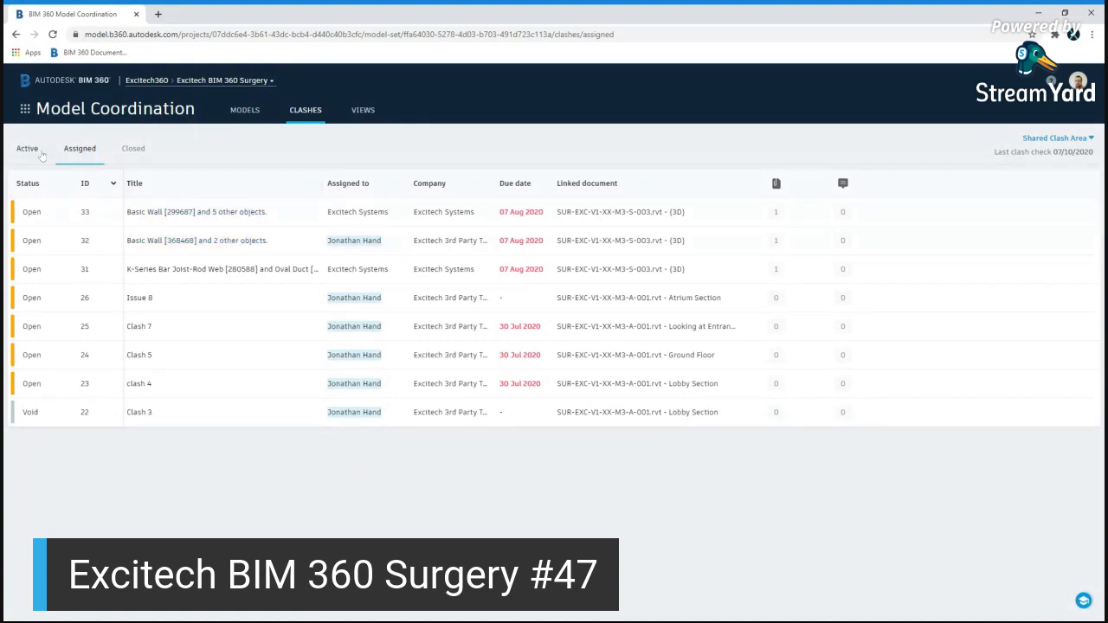
click(38, 152)
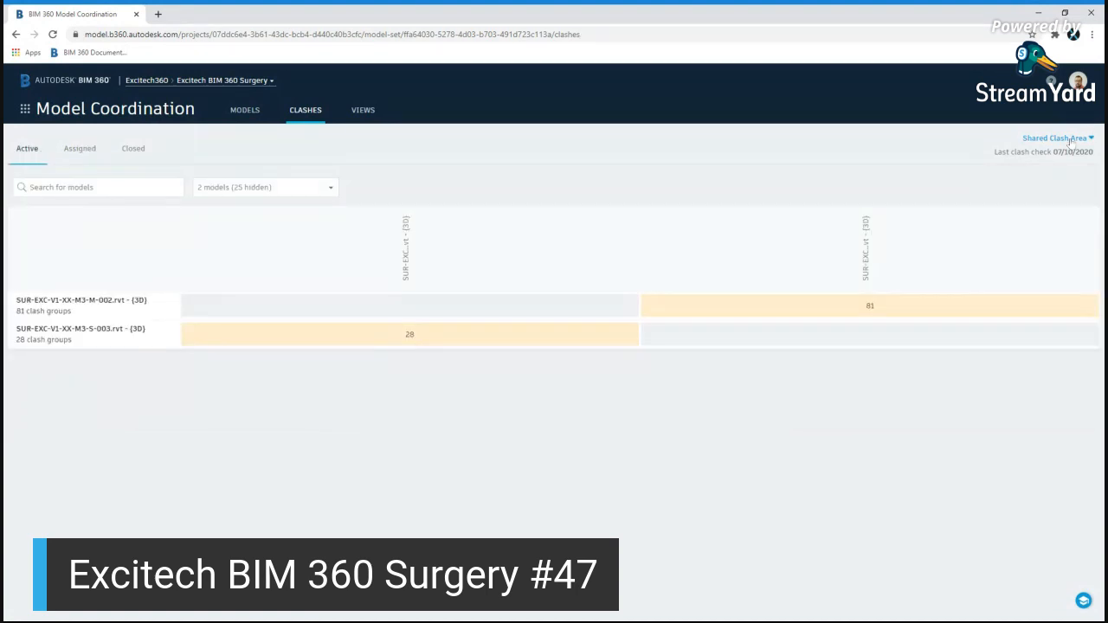
click(25, 109)
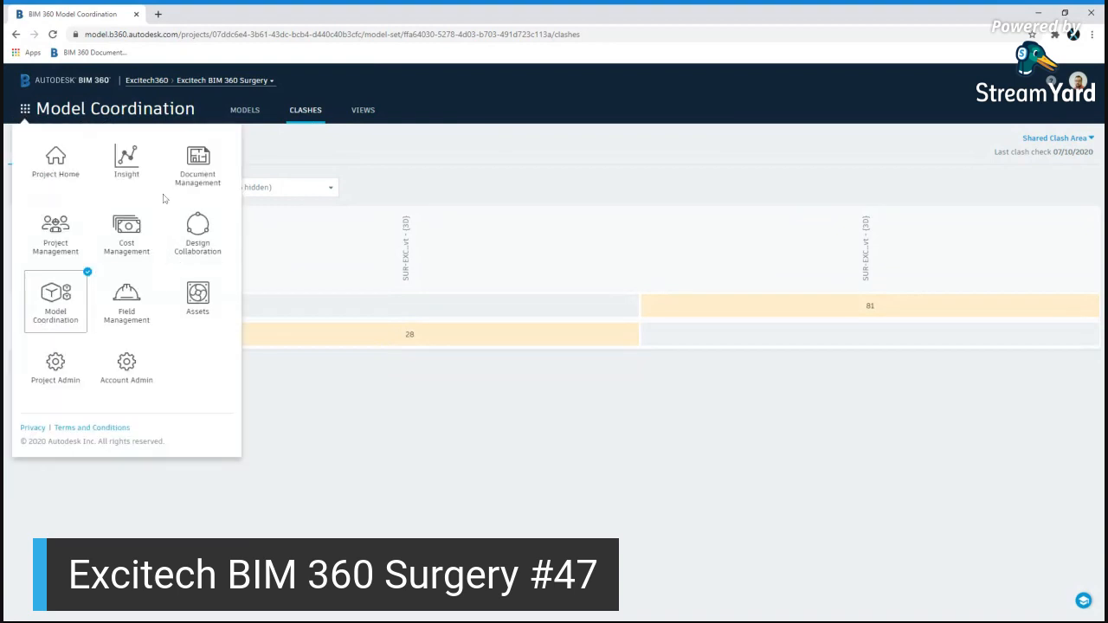
click(189, 165)
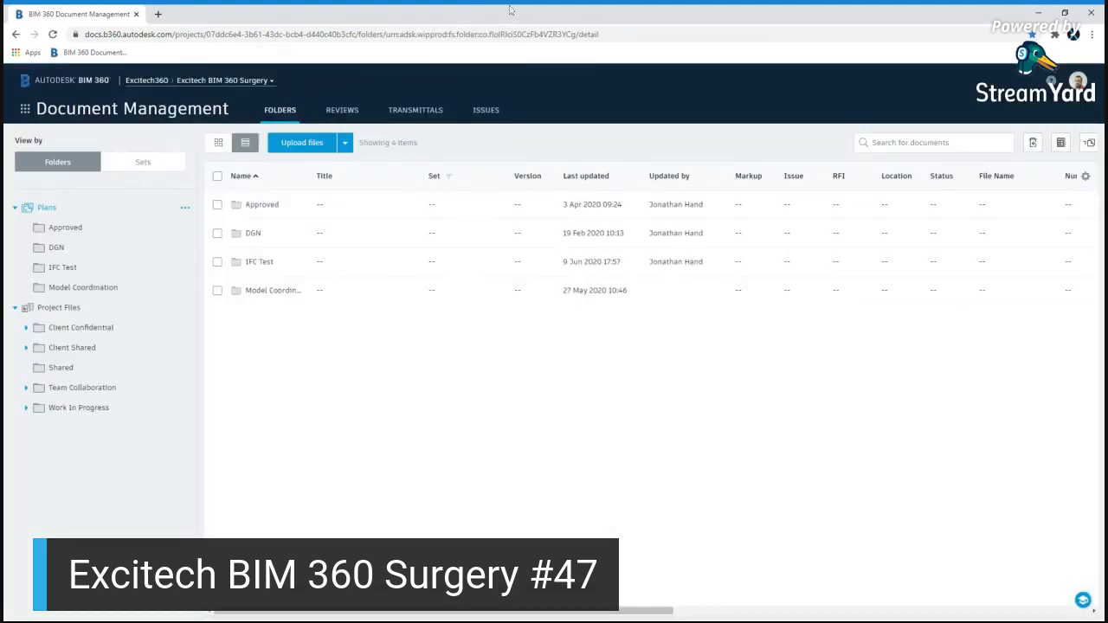
click(487, 111)
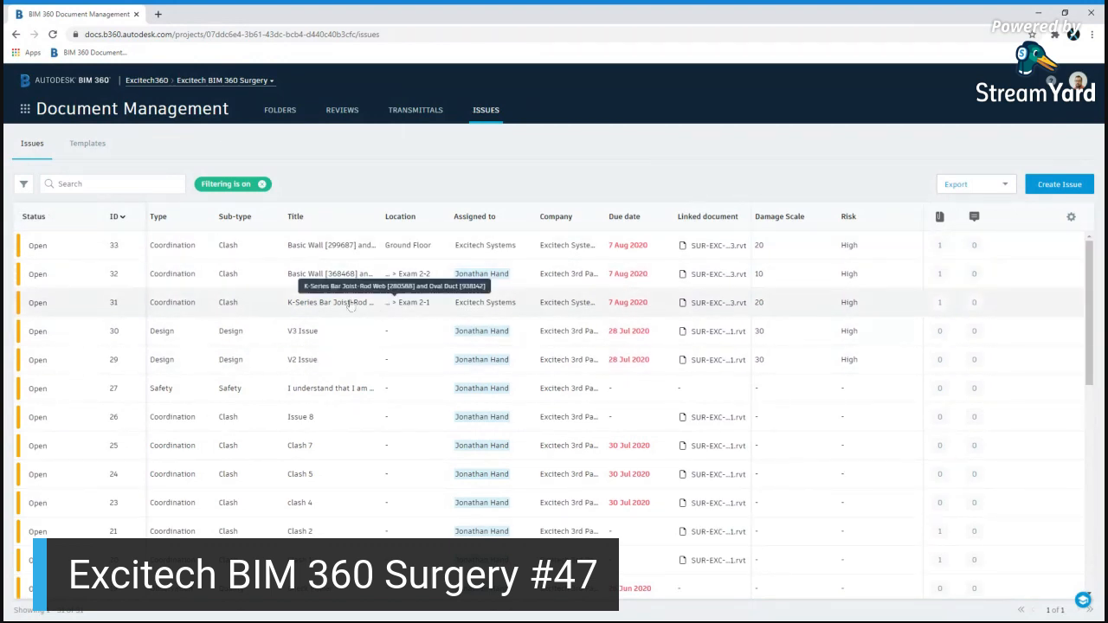
- Try filtering the issues by the assigned user Excitech Systems, remove that filter and view the status filter options
click(24, 183)
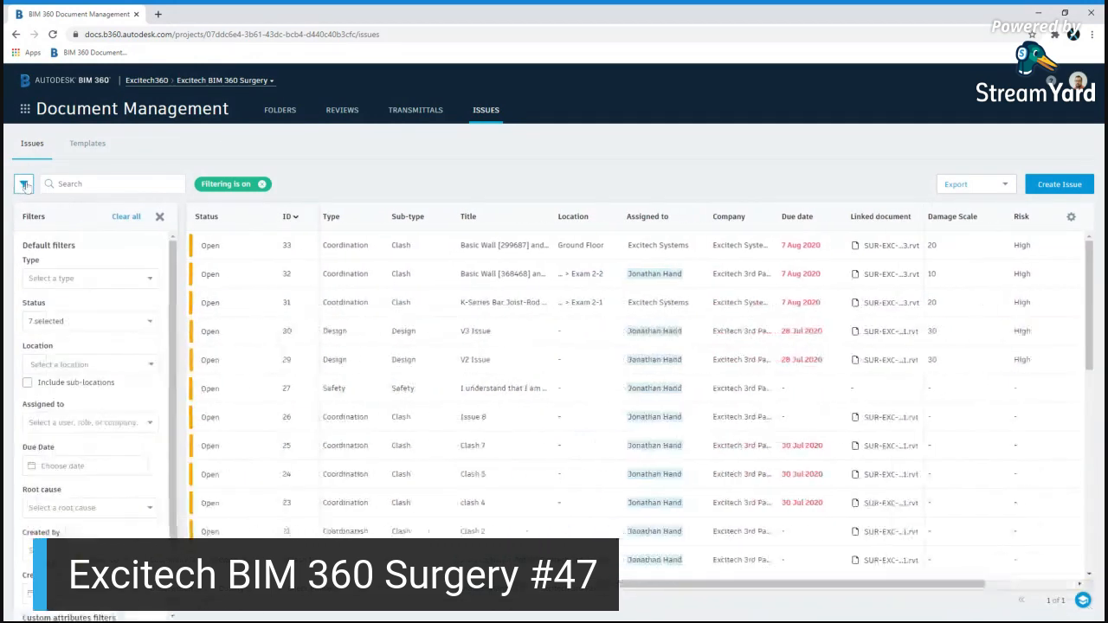
scroll(87, 329, down, 1)
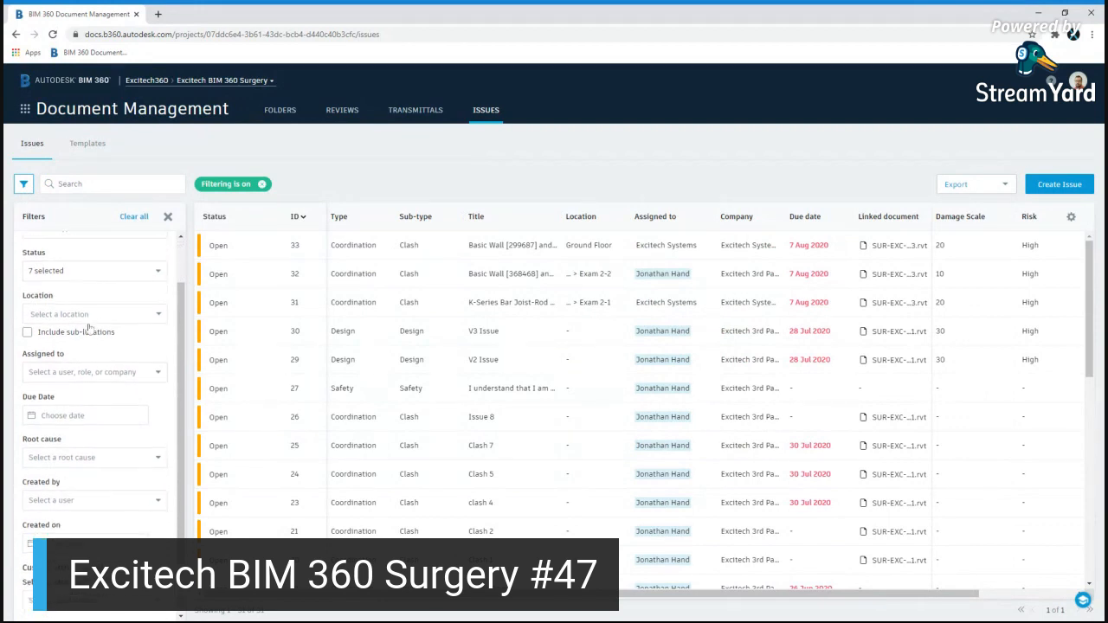
click(134, 364)
scroll(110, 395, down, 1)
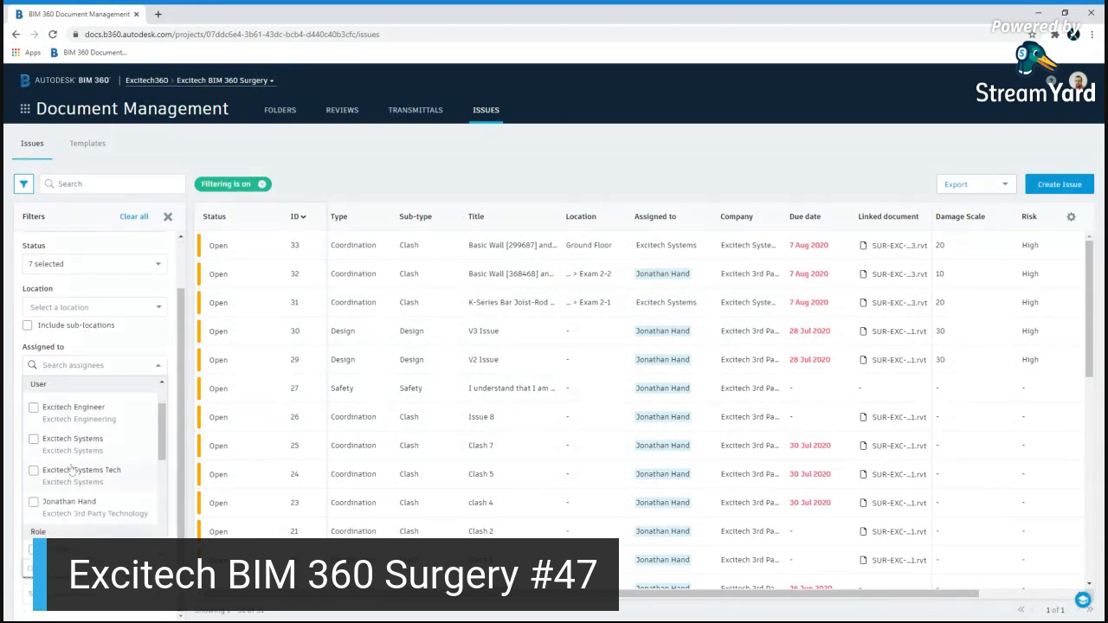
click(34, 439)
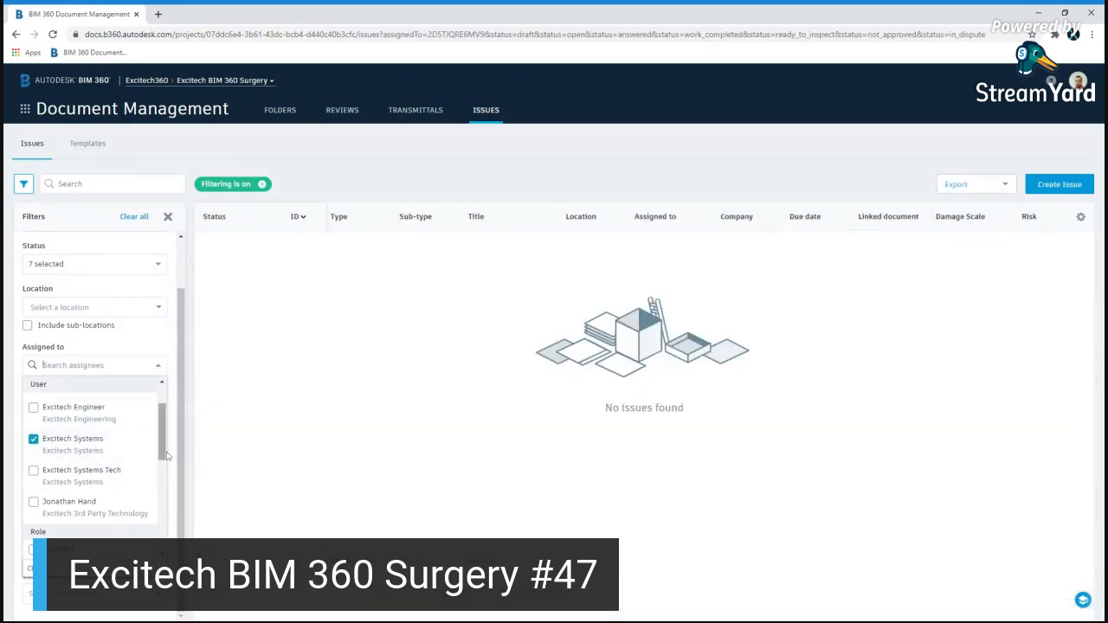
click(34, 439)
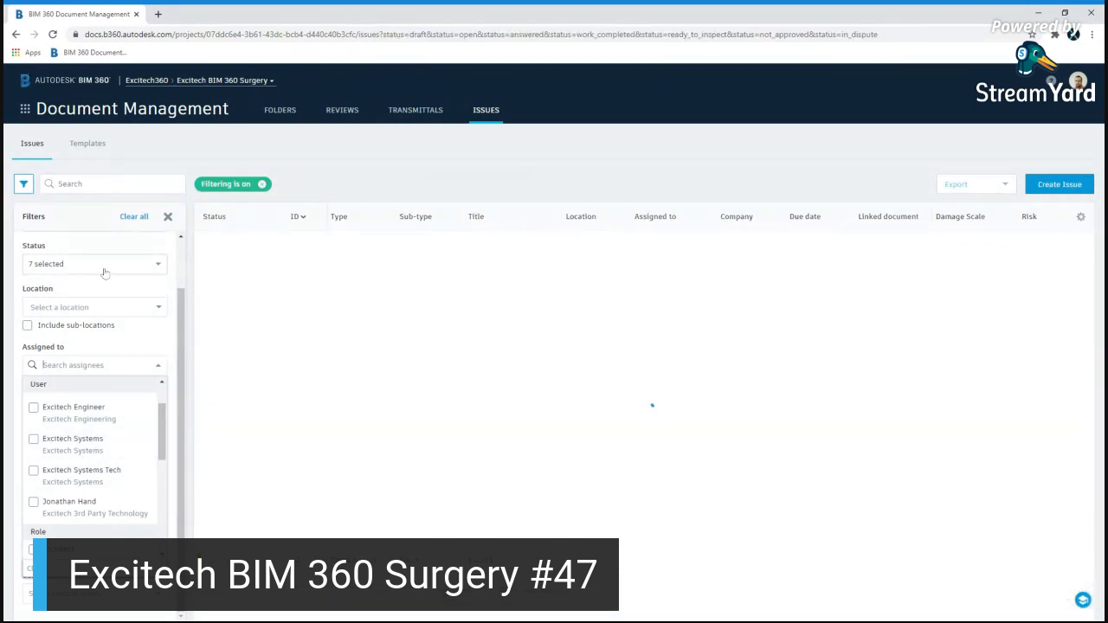
click(109, 265)
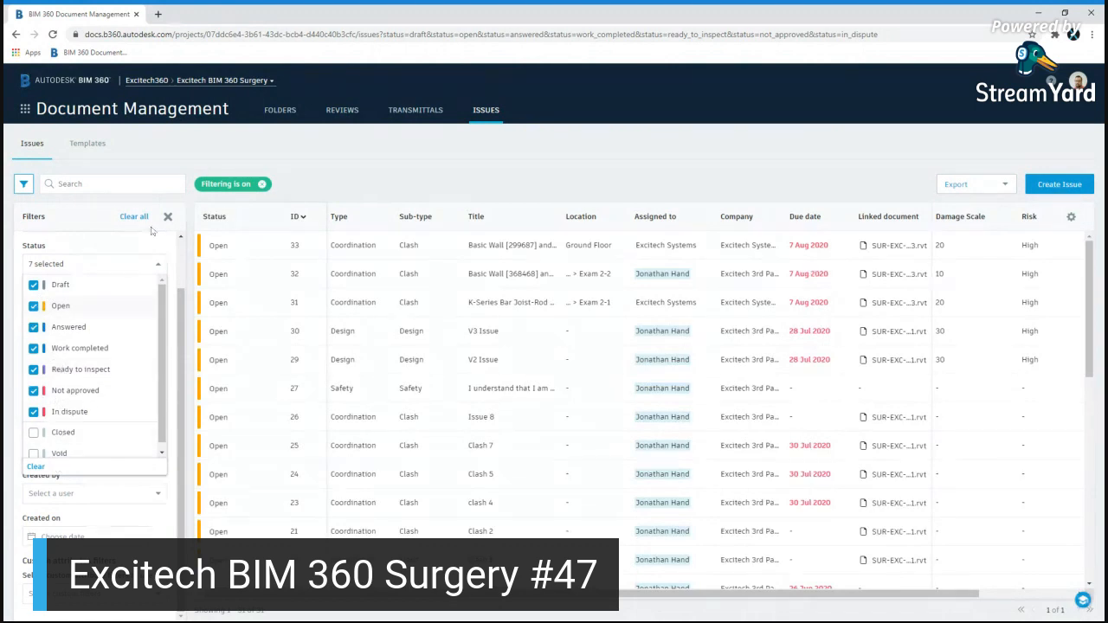
click(142, 247)
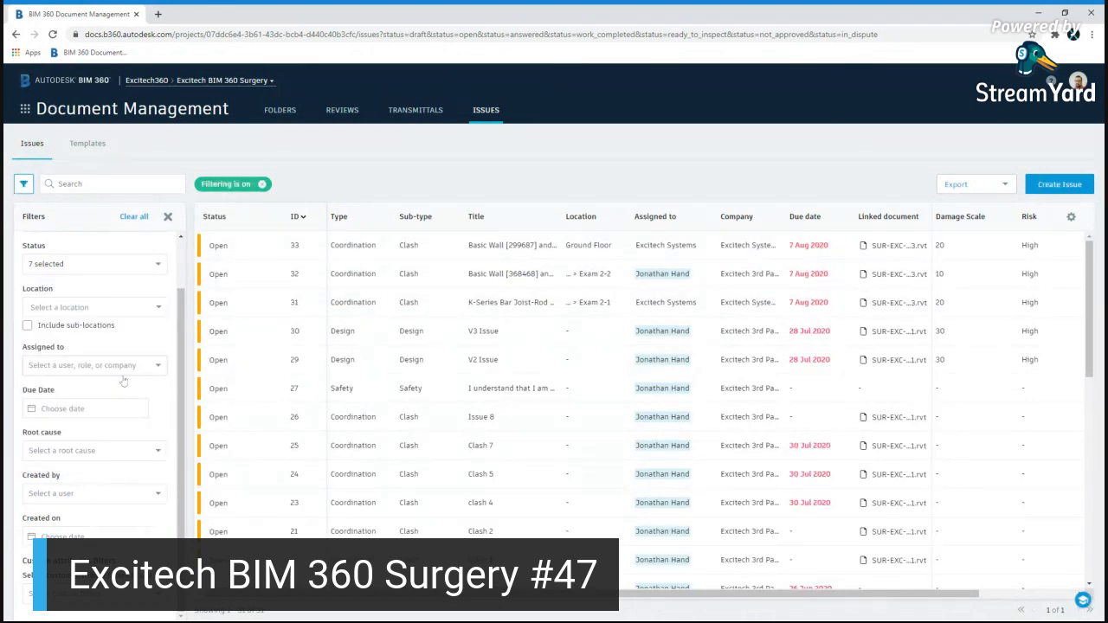
- Filter the issues by a due date of 7 August 2020 and clear that date filter
click(114, 412)
click(108, 480)
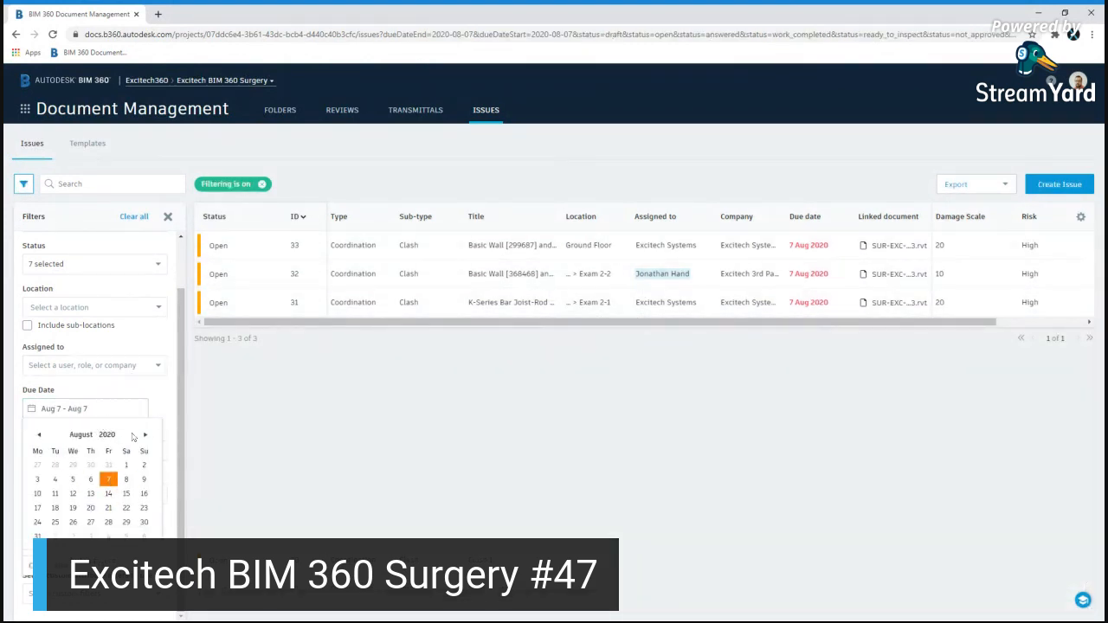
click(130, 414)
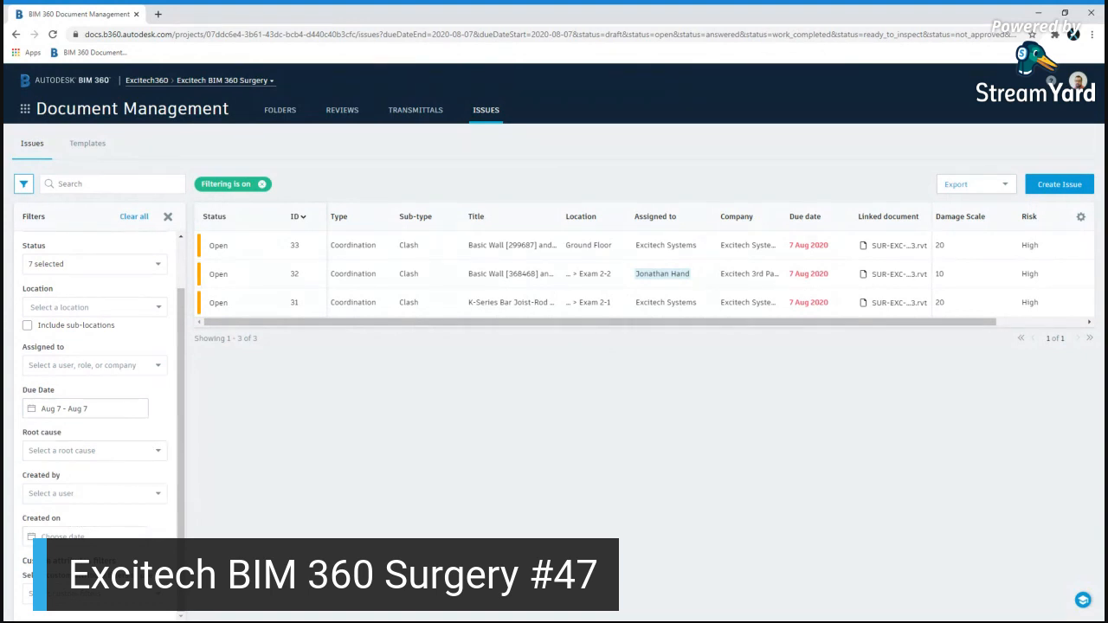
click(130, 408)
click(123, 407)
click(168, 399)
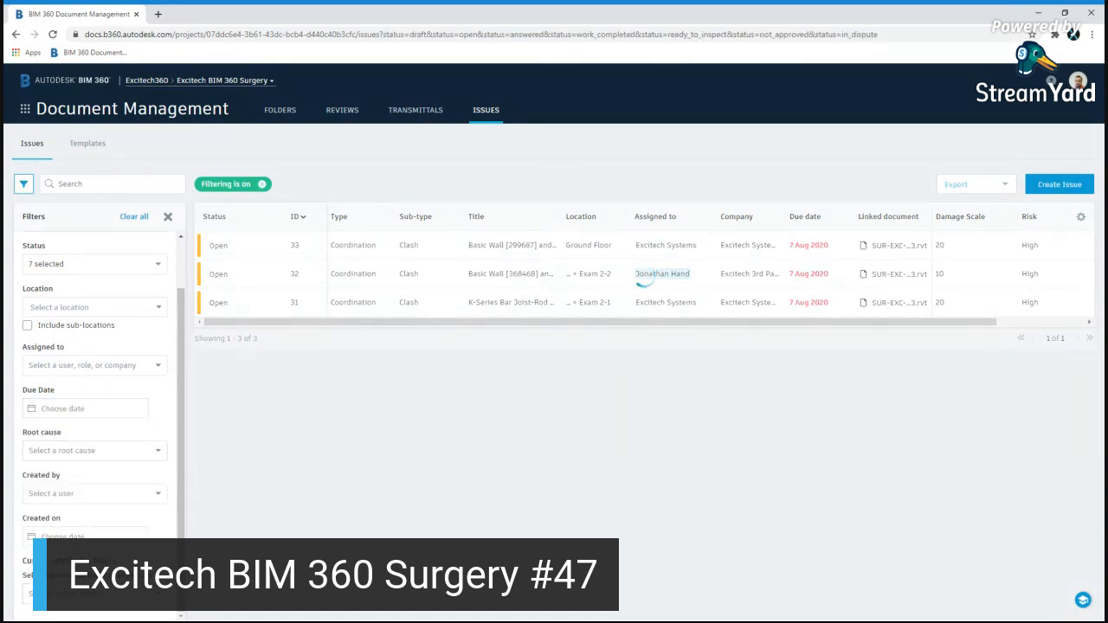
- Filter the issues by the custom attribute Risk with the value High
scroll(154, 554, down, 1)
scroll(137, 511, down, 1)
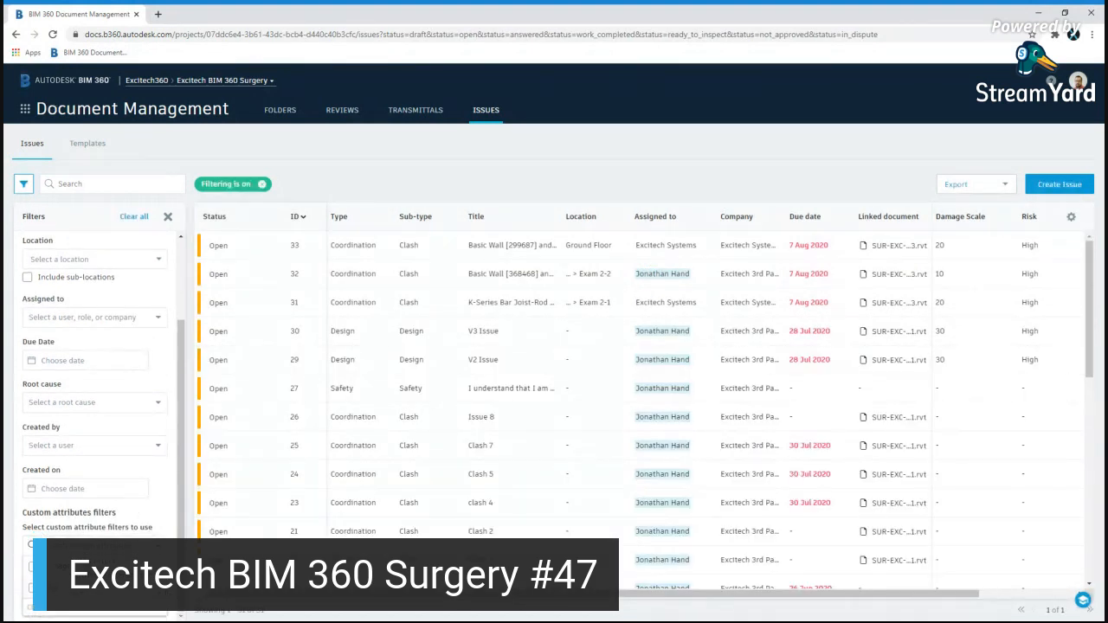
scroll(163, 511, up, 1)
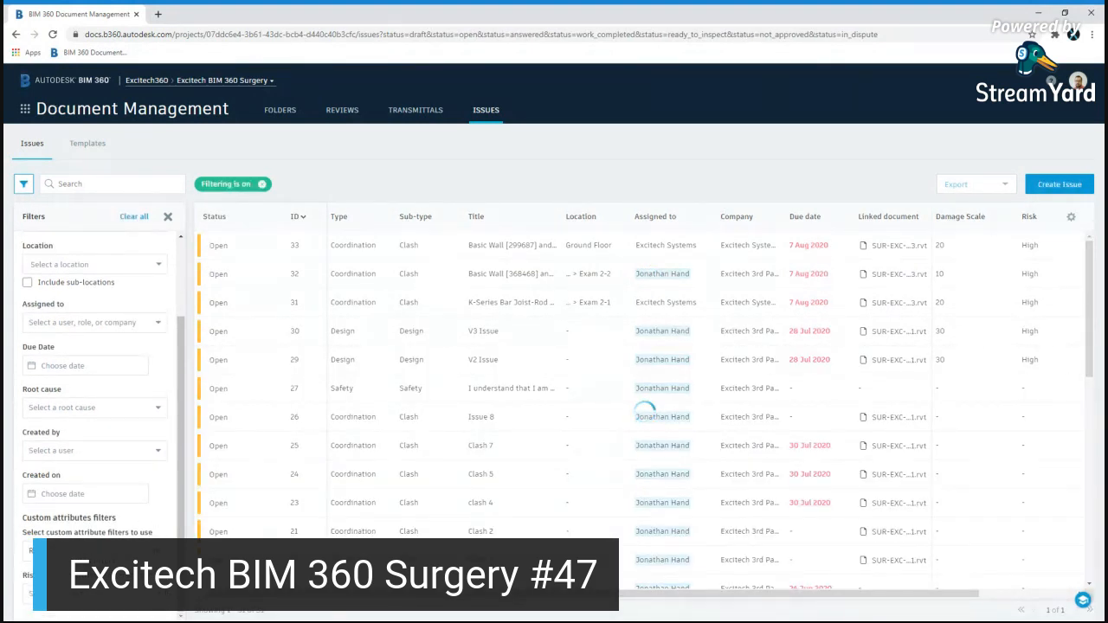
click(156, 594)
click(139, 567)
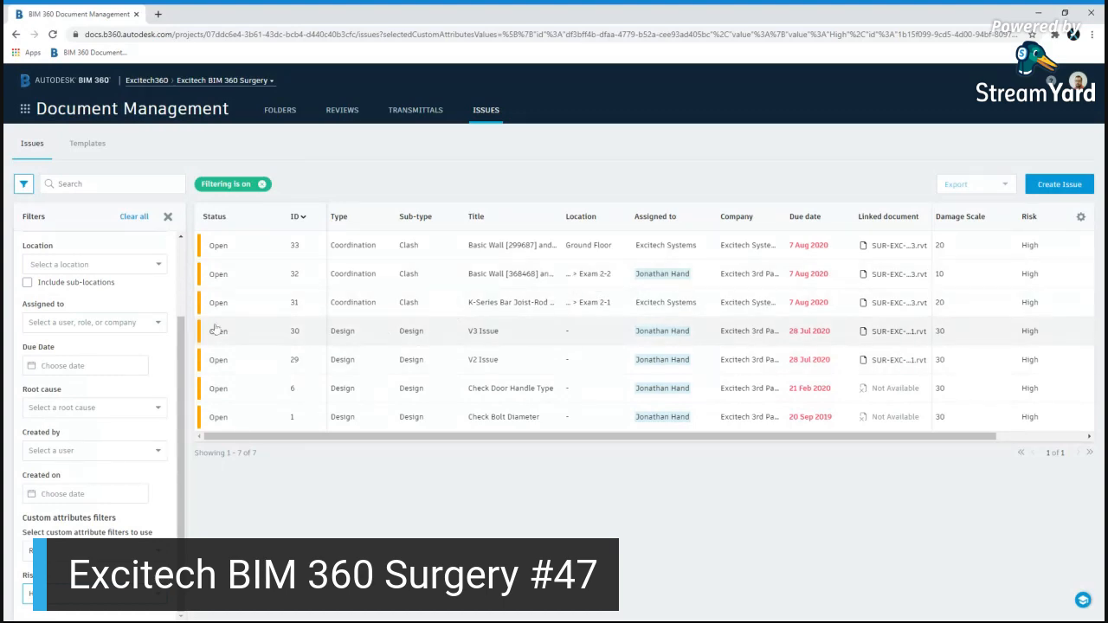
- View the details and attached screenshot of issue #33, the Basic Wall [299687] clash, and close the issue
click(523, 252)
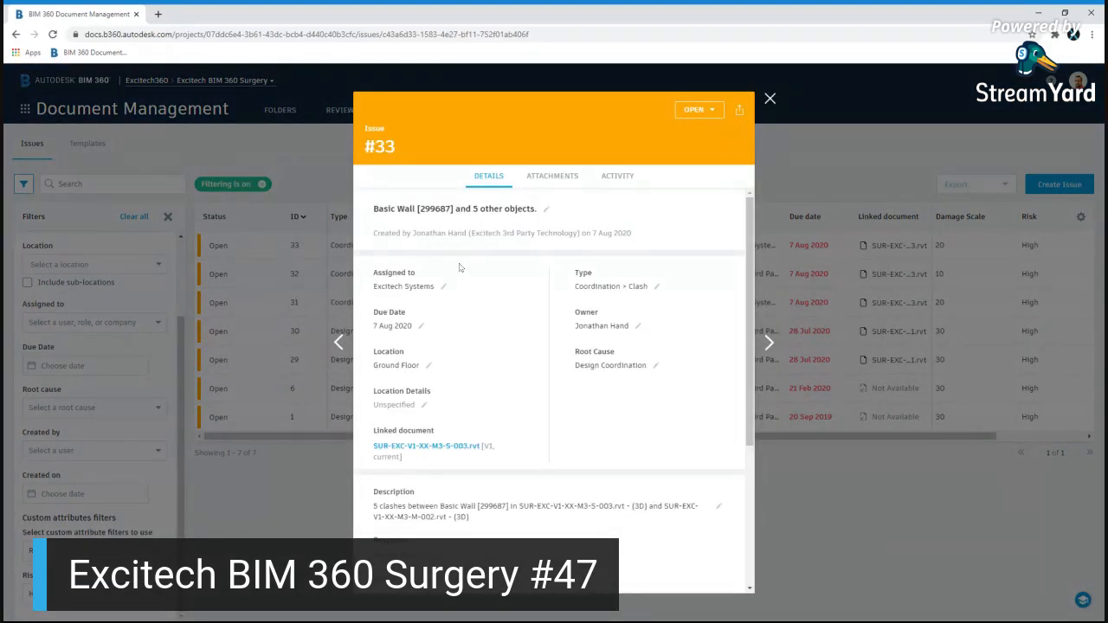
click(552, 175)
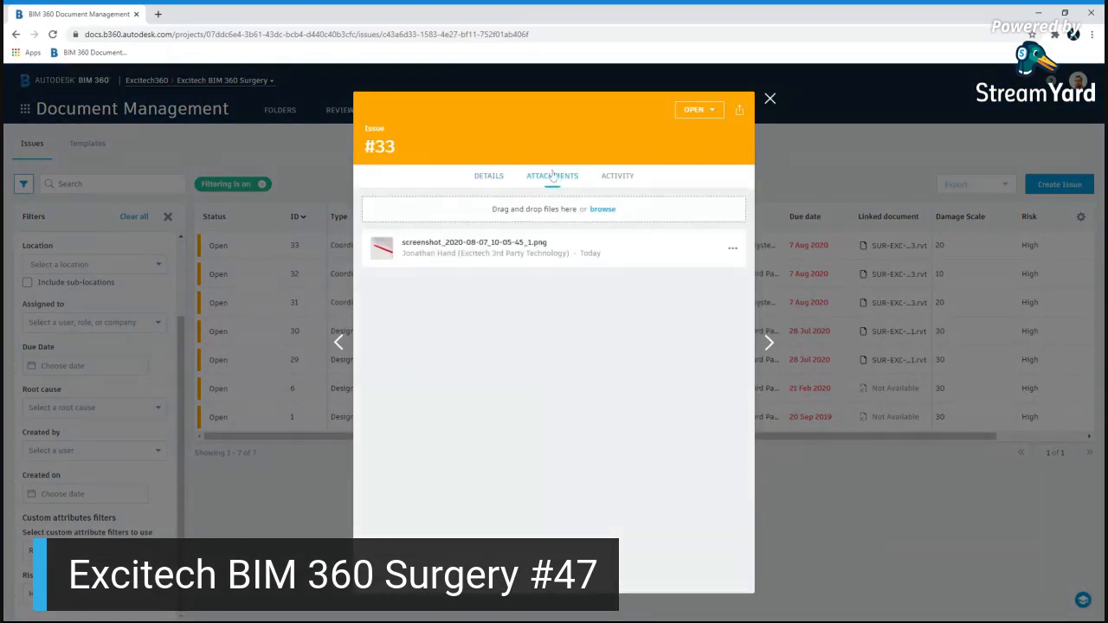
click(440, 254)
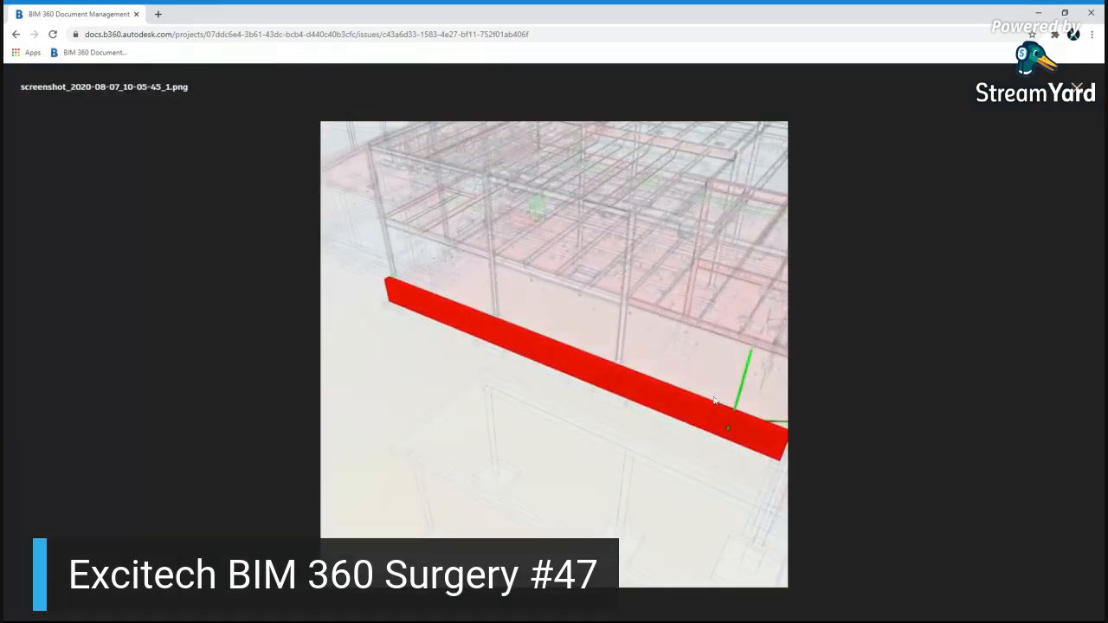
click(1077, 90)
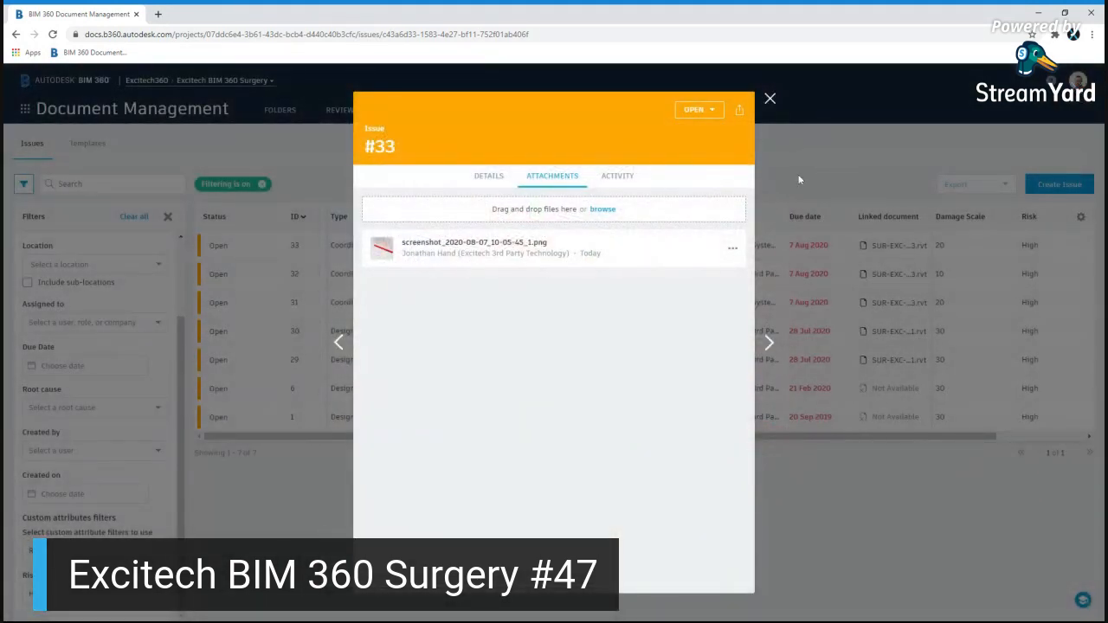
click(770, 99)
- View the details and attached screenshot of issue #32, the Basic Wall [368468] clash, and close the issue
click(417, 282)
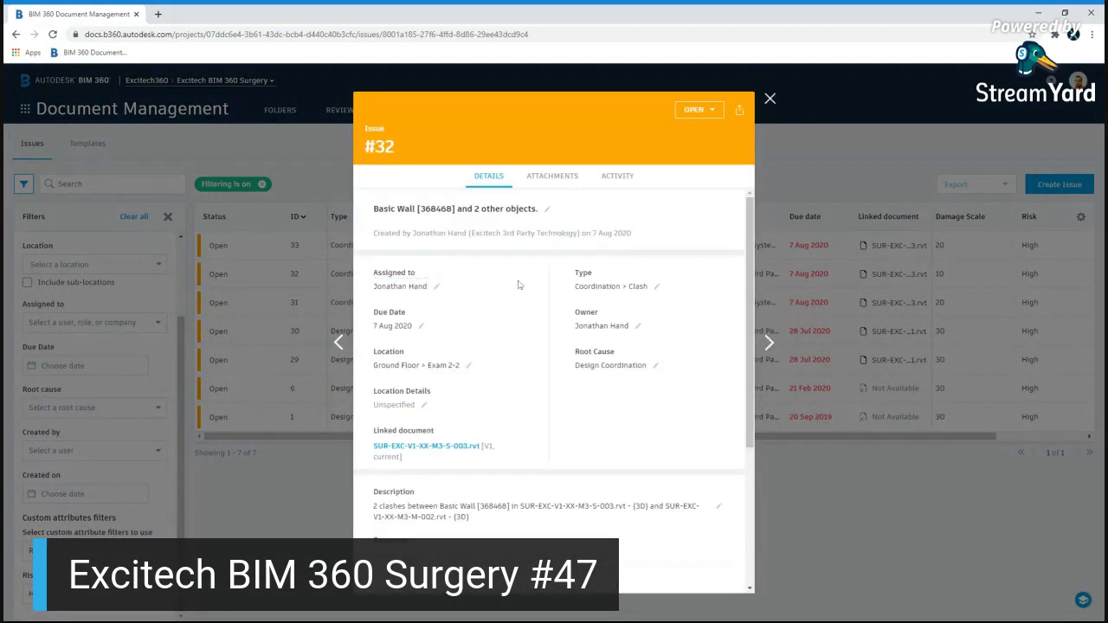
click(549, 177)
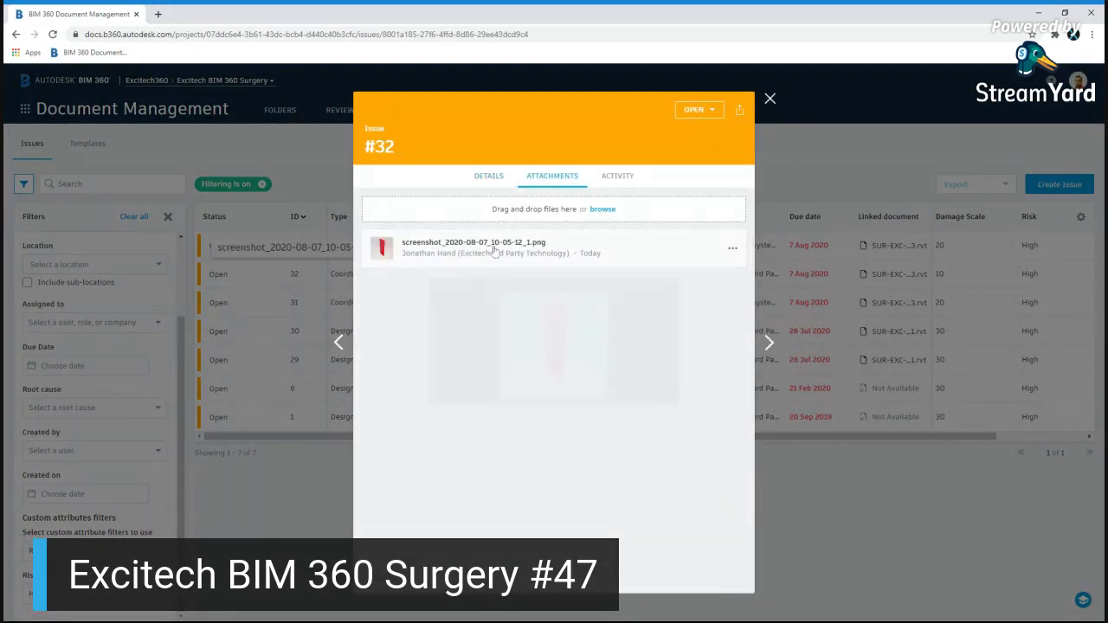
click(494, 250)
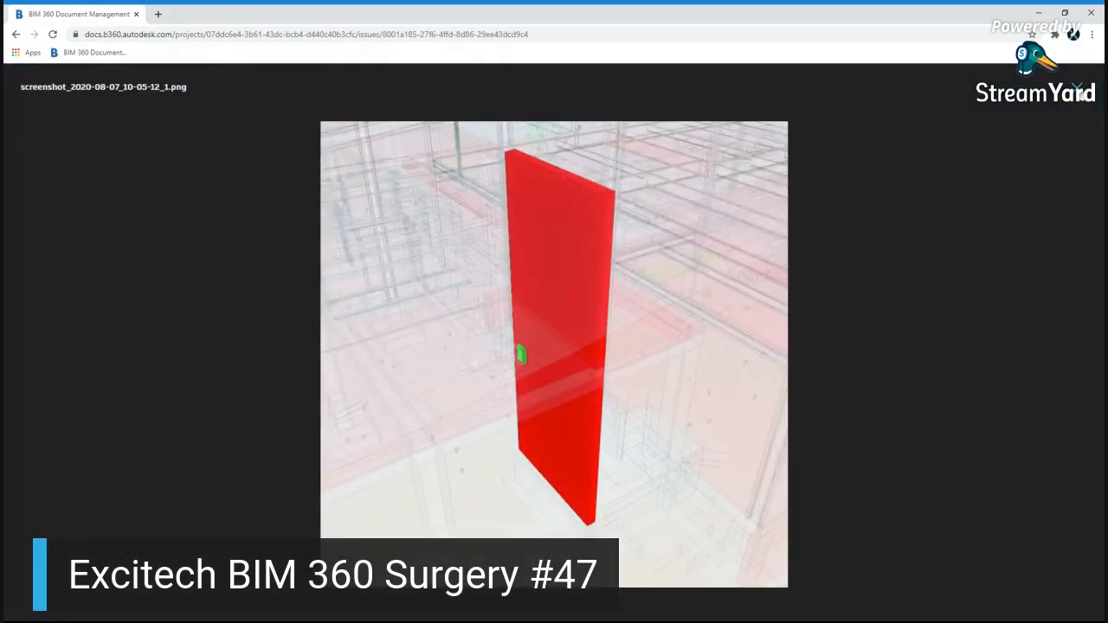
click(1079, 93)
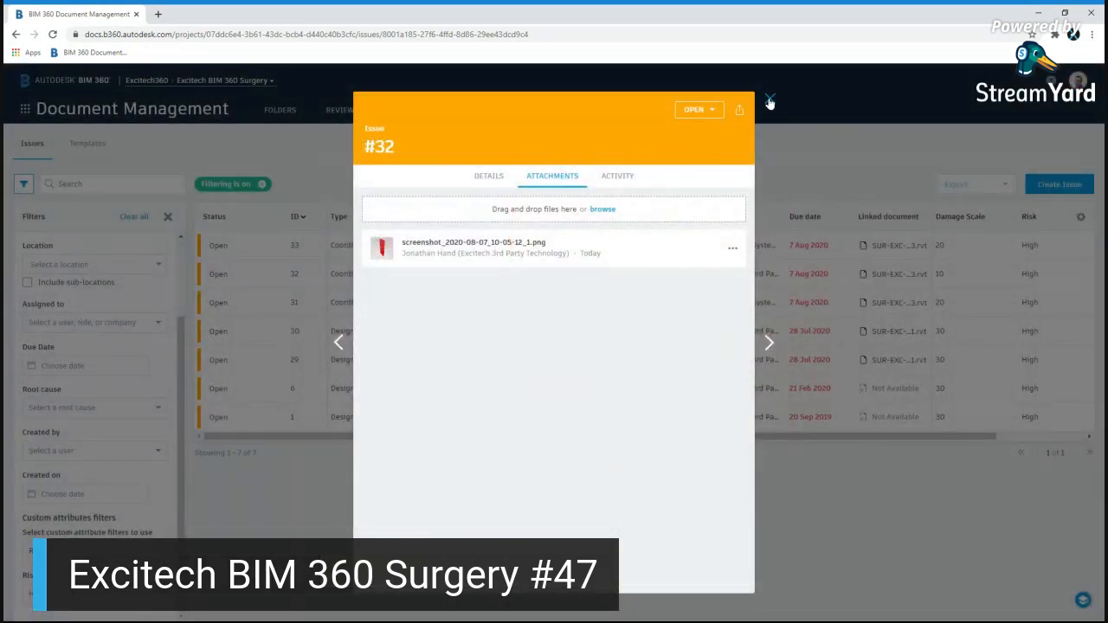
click(770, 101)
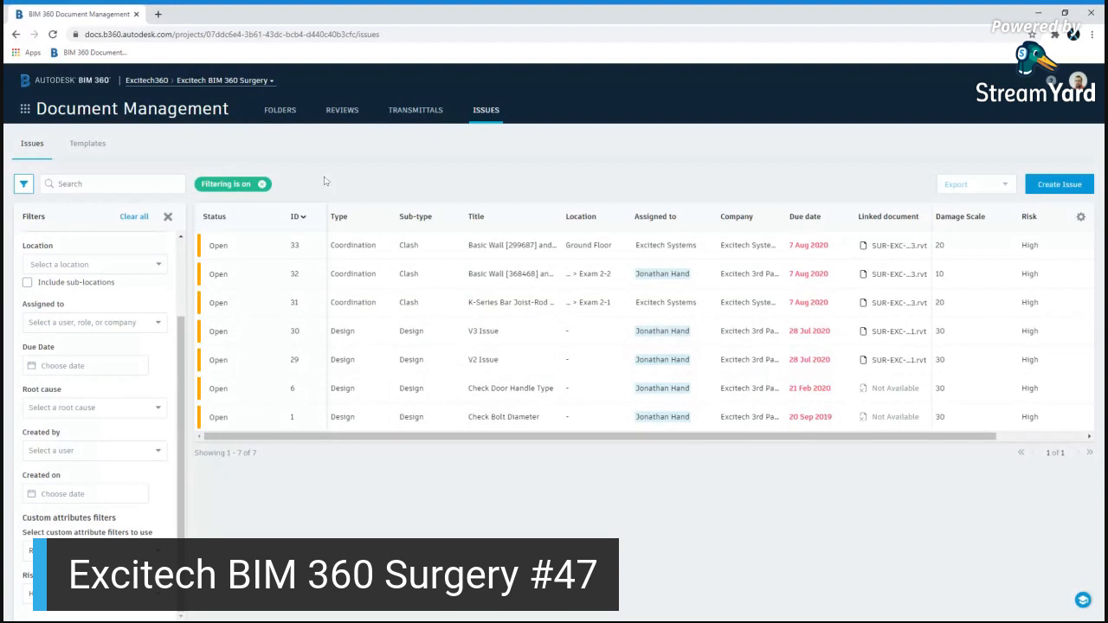
- Start a new Field Management report of type Issue Detail in the Insight module
click(25, 110)
click(128, 173)
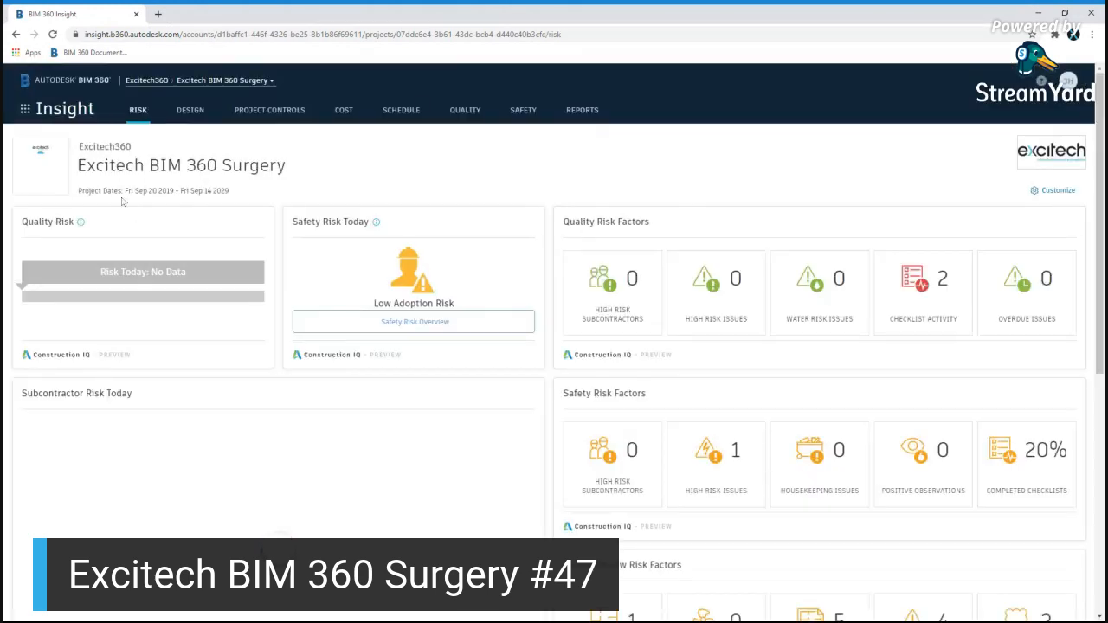
click(578, 110)
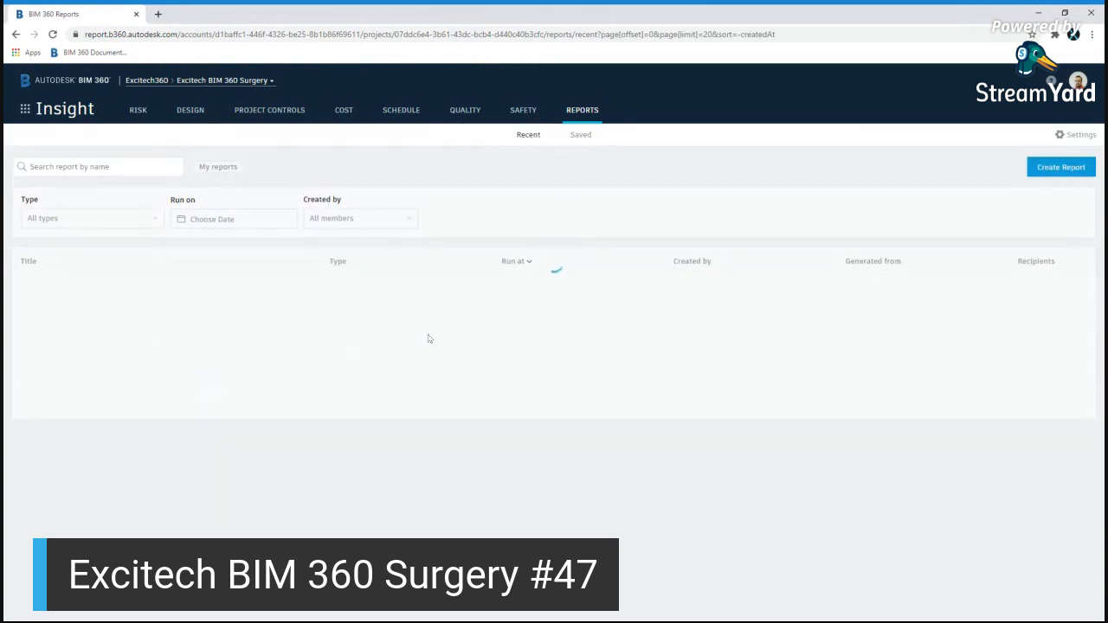
click(1060, 167)
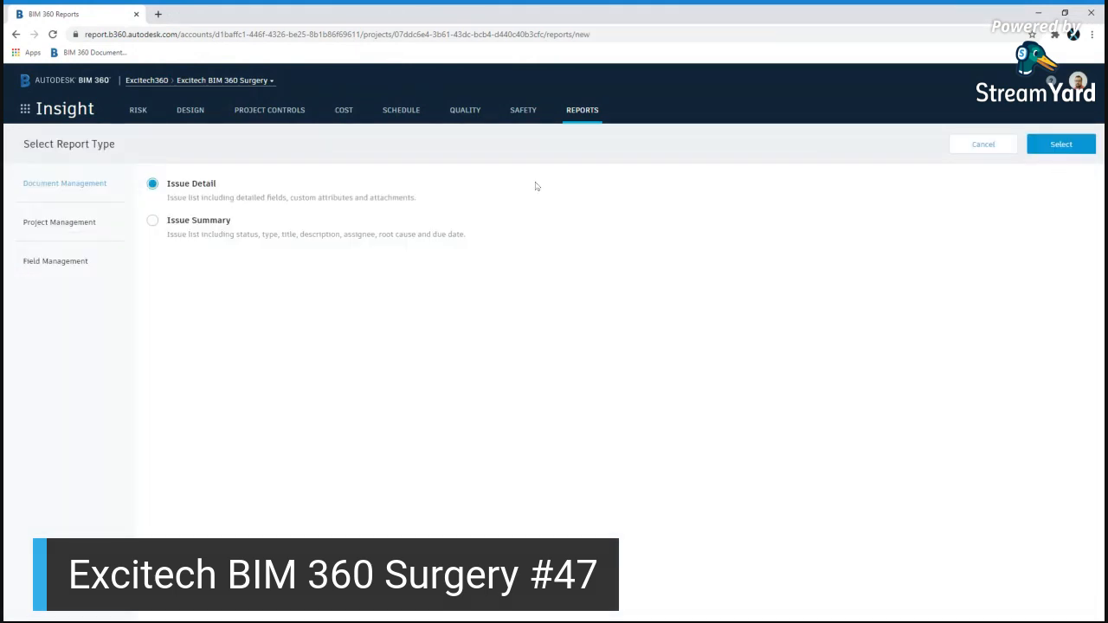
click(57, 262)
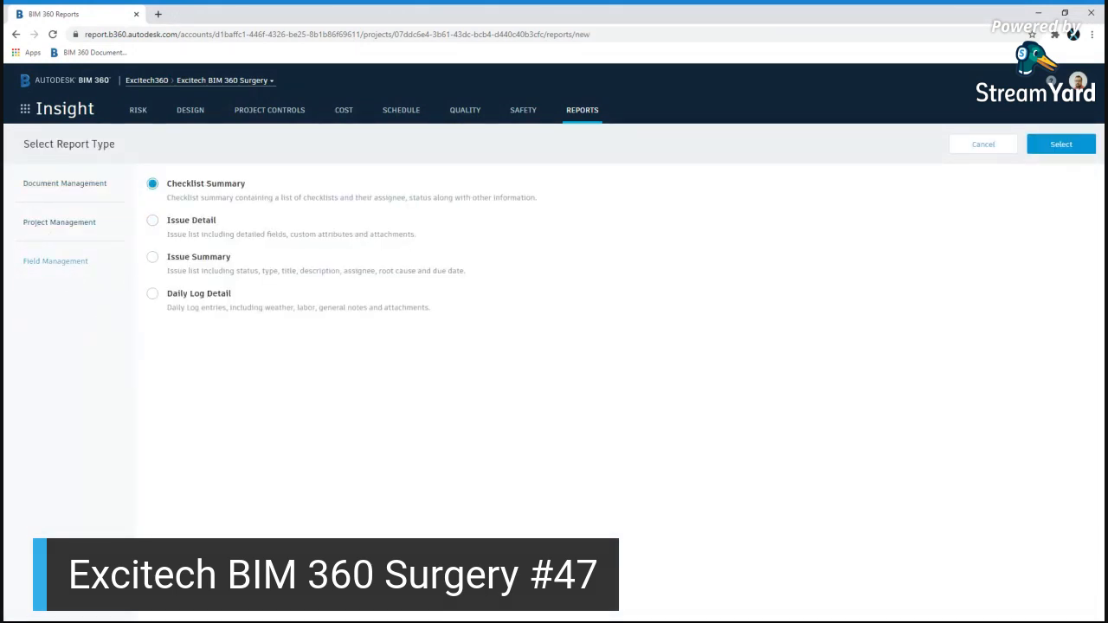
click(153, 221)
click(1060, 143)
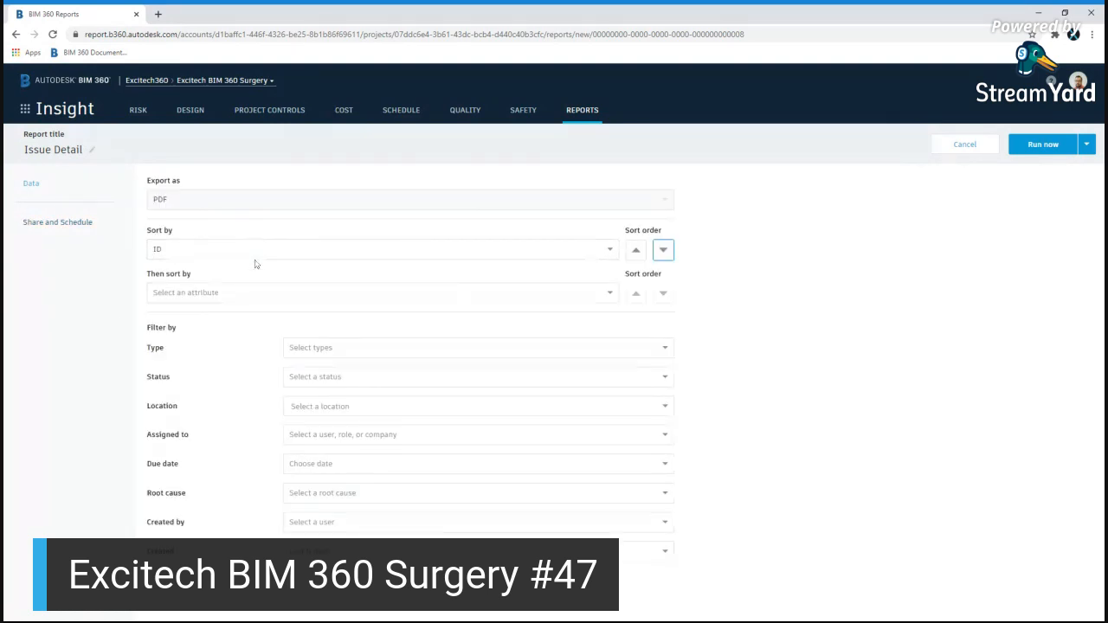
- Sort the Issue Detail report by due date and choose a date range for its Created filter
click(252, 257)
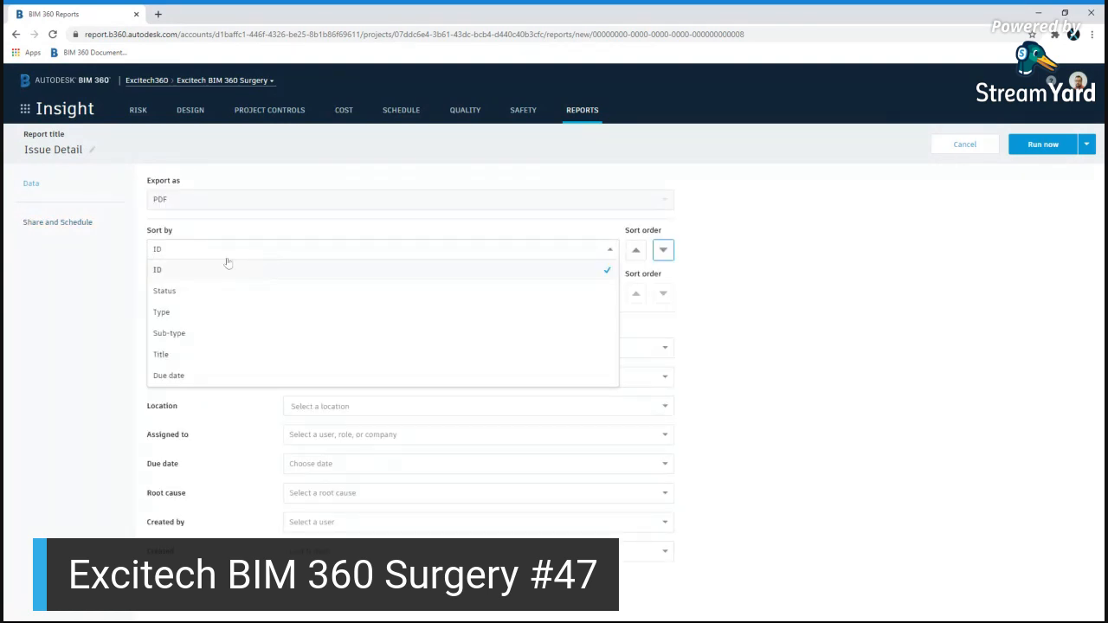
click(189, 381)
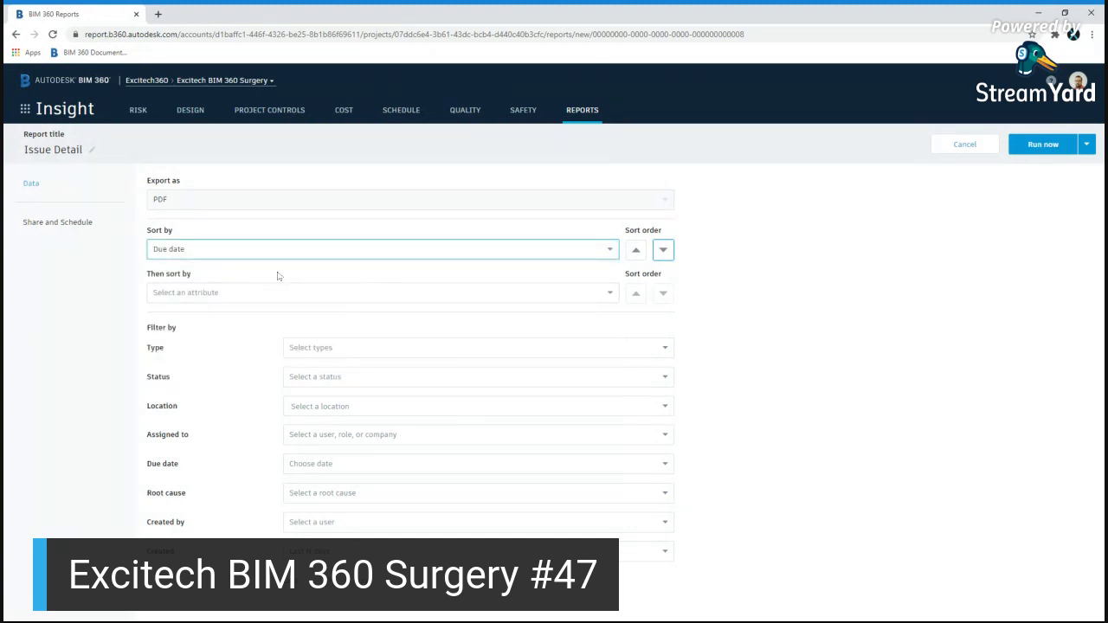
click(660, 554)
click(303, 592)
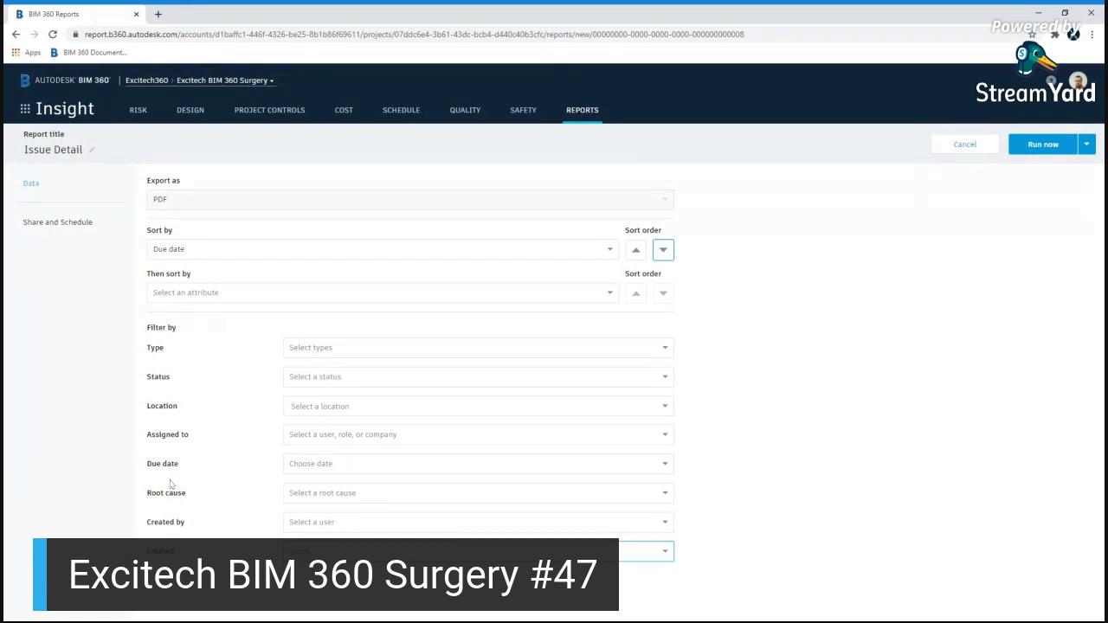
- Filter the Issue Detail report to issues assigned to Excitech Systems and run the report
click(521, 437)
scroll(292, 510, down, 2)
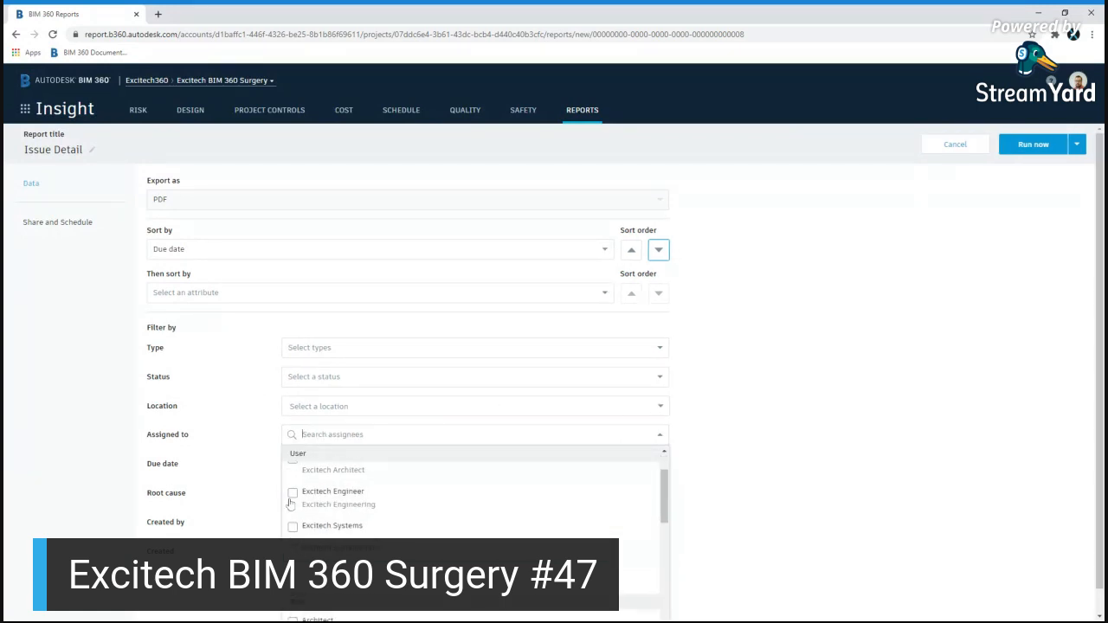
click(292, 520)
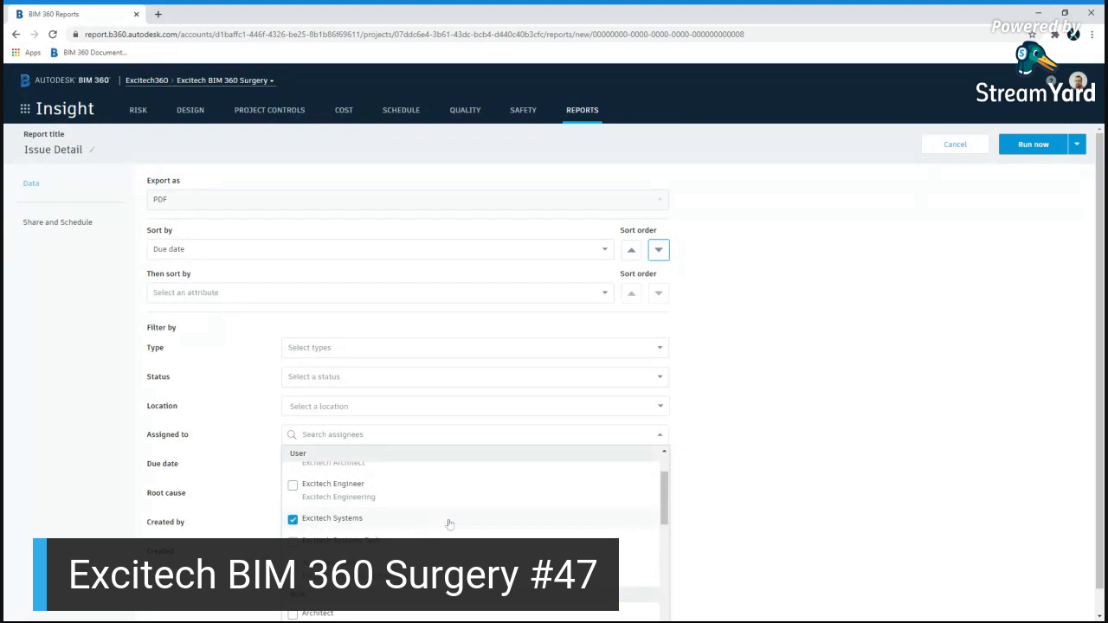
click(760, 454)
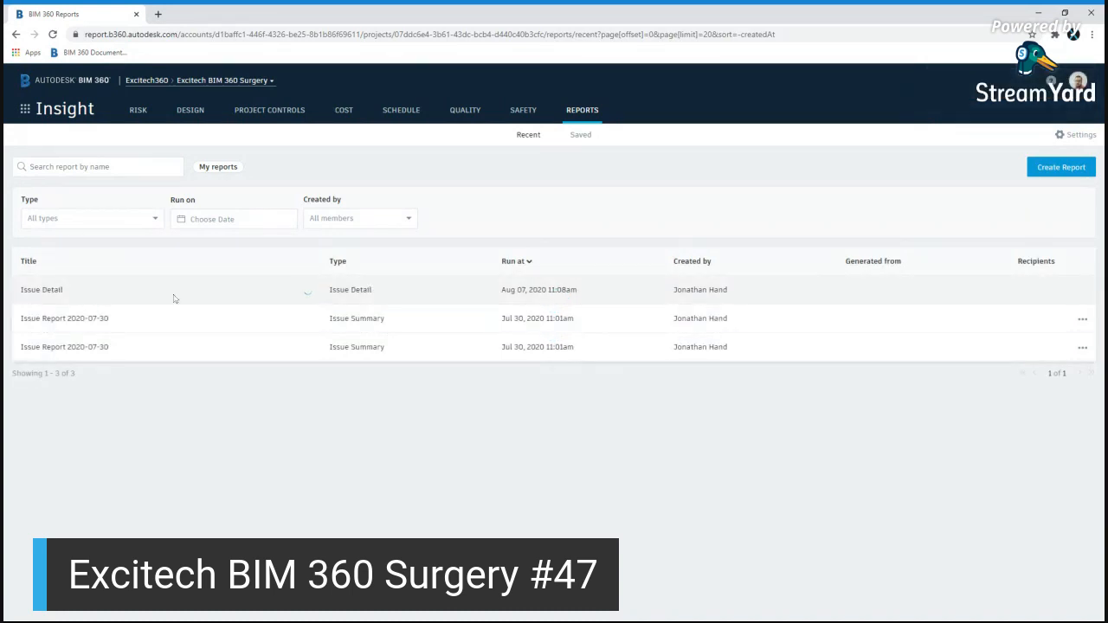
mouse_move(311, 297)
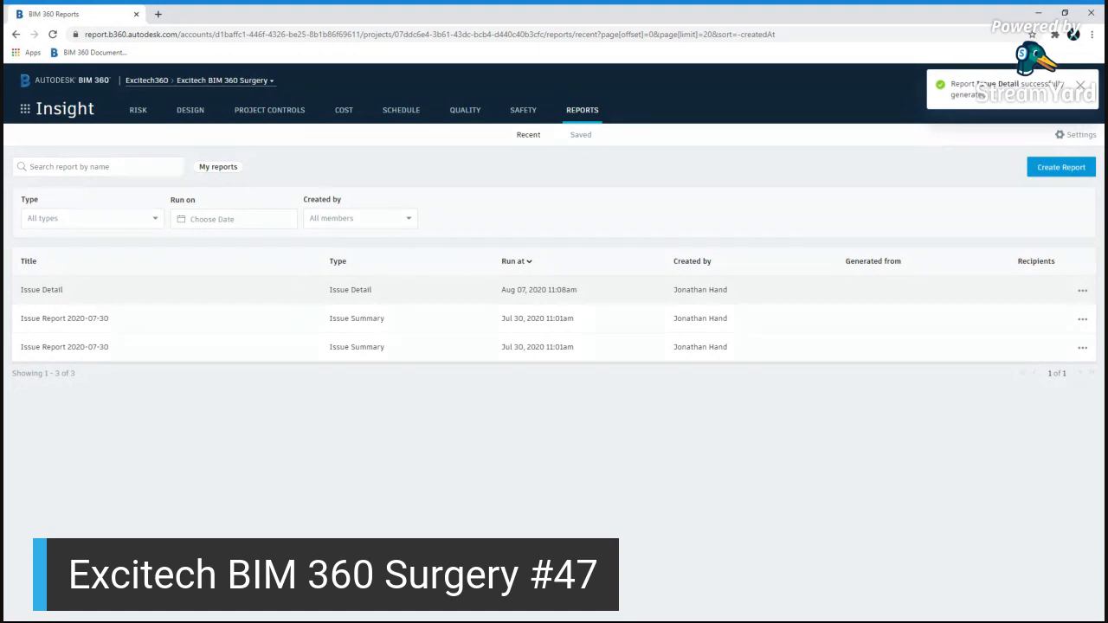
- Download the generated Issue Detail report, open the PDF and look through its pages
click(1080, 292)
click(1004, 304)
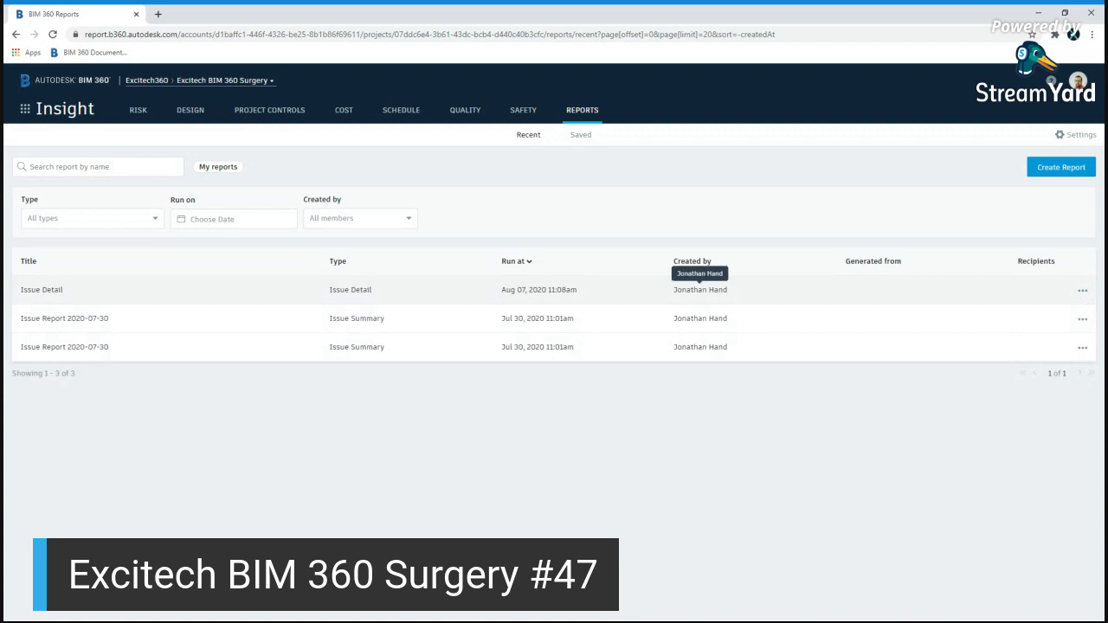
click(71, 608)
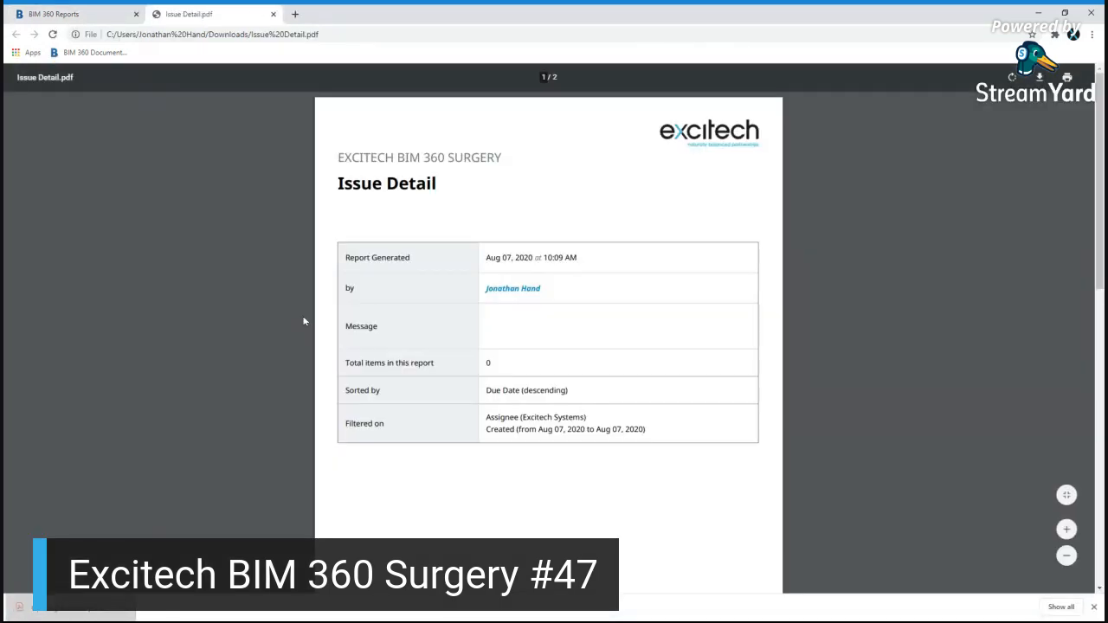
scroll(463, 271, down, 8)
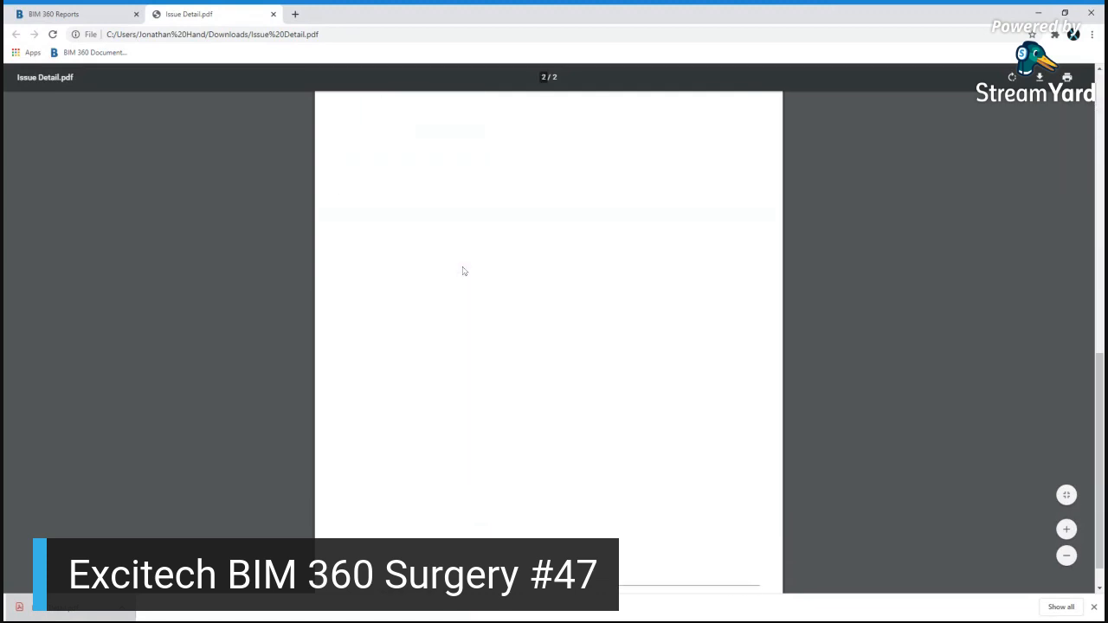
scroll(462, 271, up, 8)
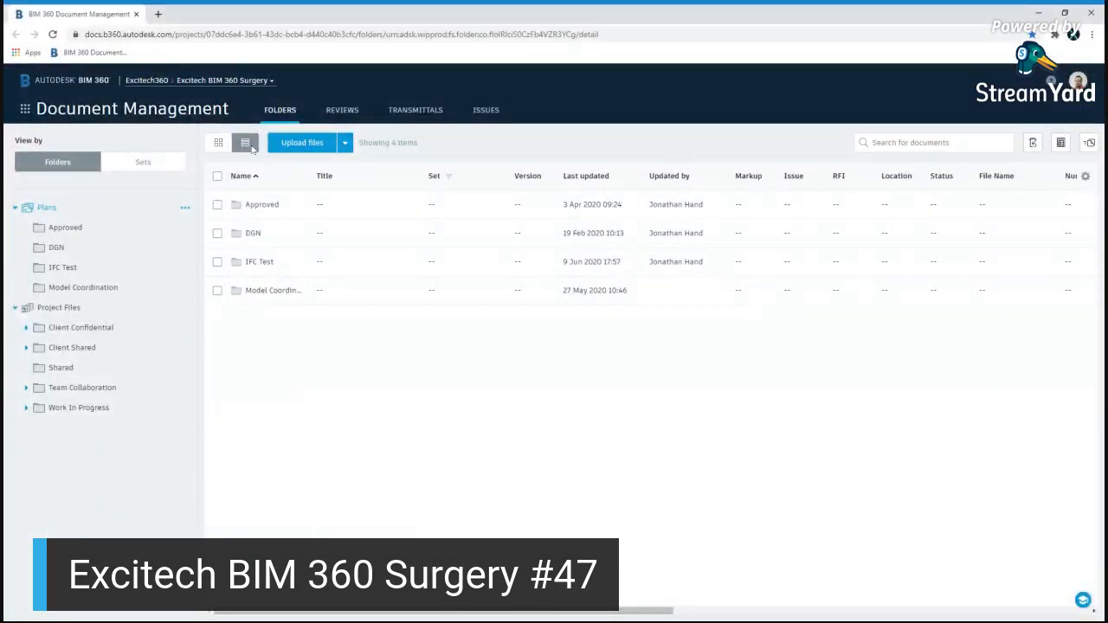
- View the project's issues in Document Management, switch to the Insight module and sign in to the Autodesk account
click(486, 111)
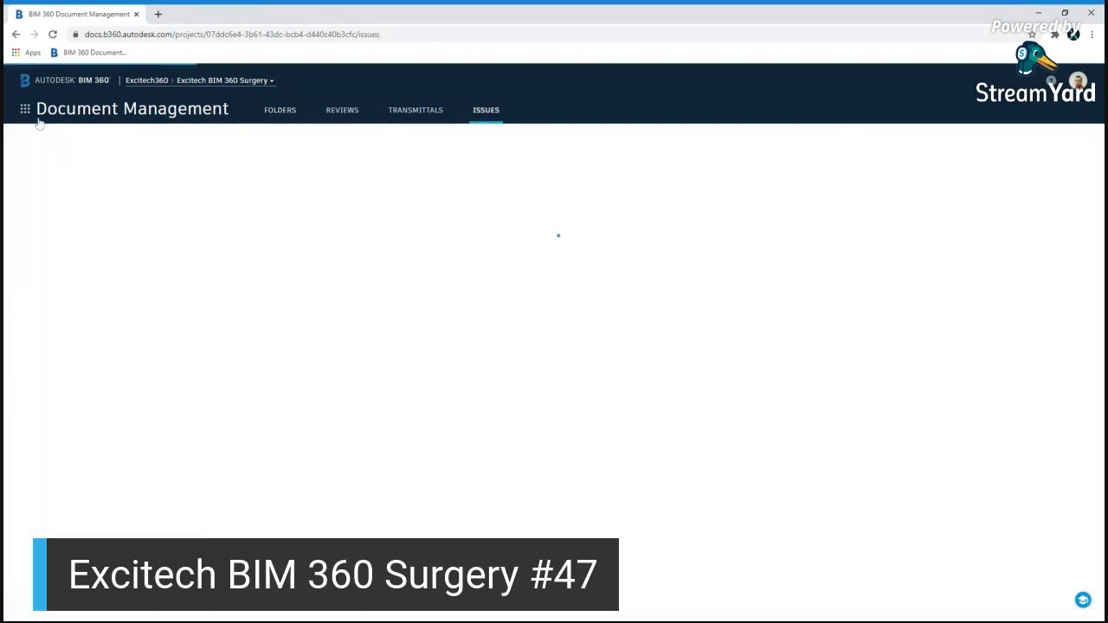
click(26, 109)
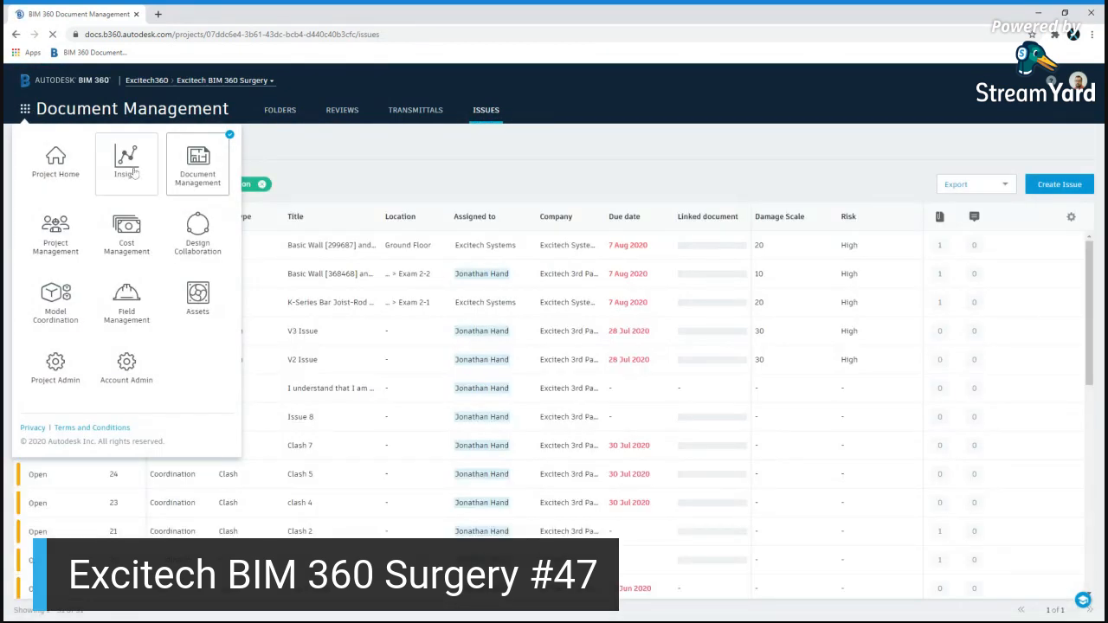
click(130, 174)
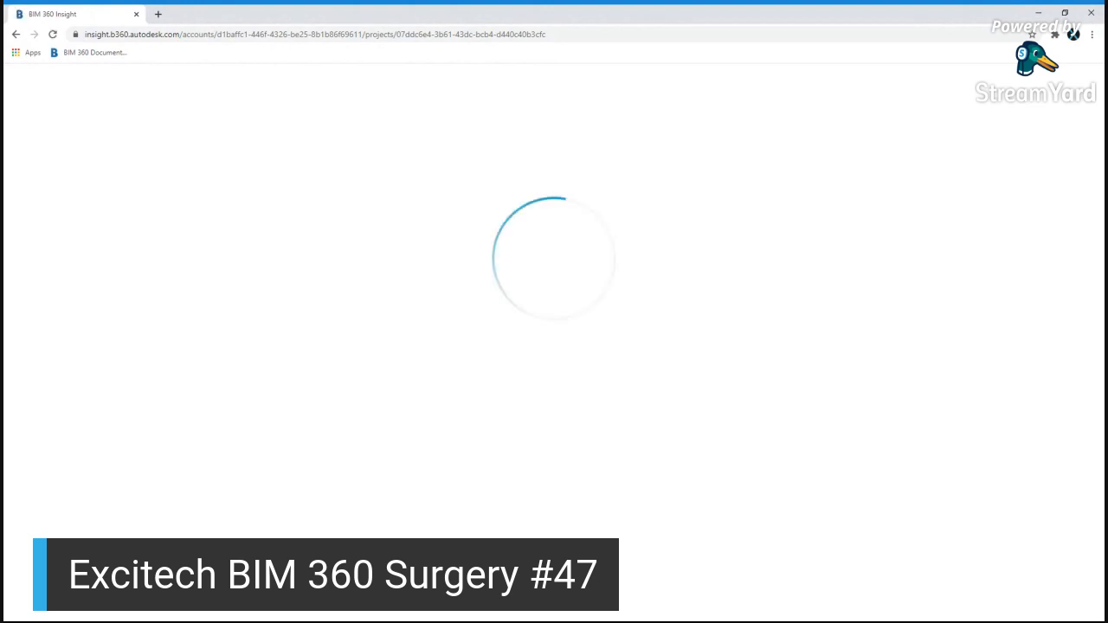
click(553, 203)
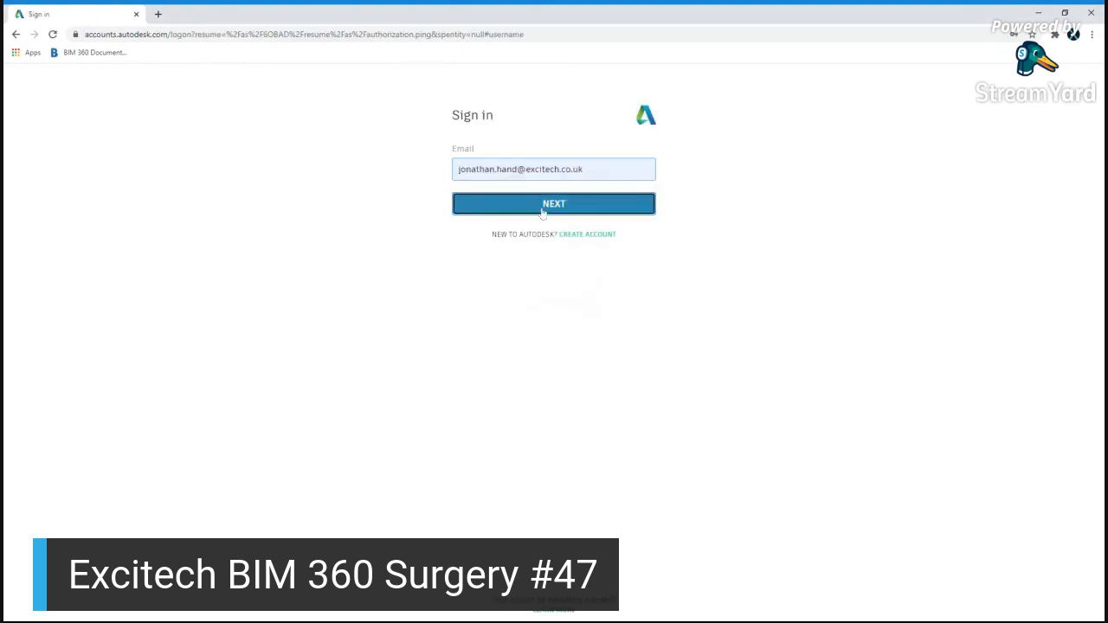
click(541, 246)
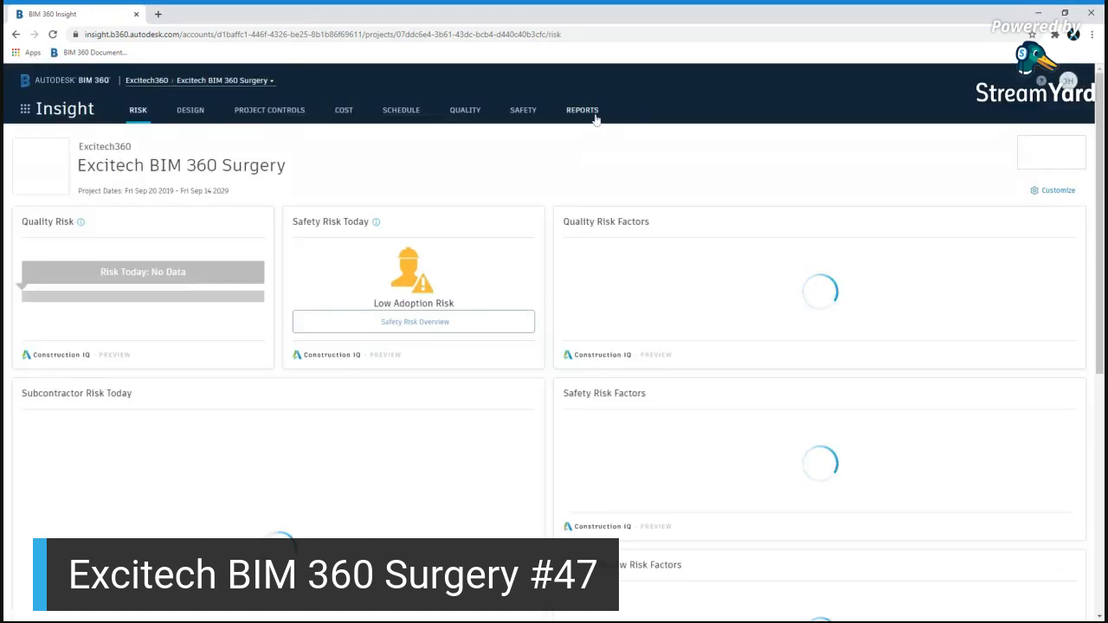
- Create a Field Management report of type Issue Detail, filtered to issues created on Aug 07, 2020, and run it
click(587, 112)
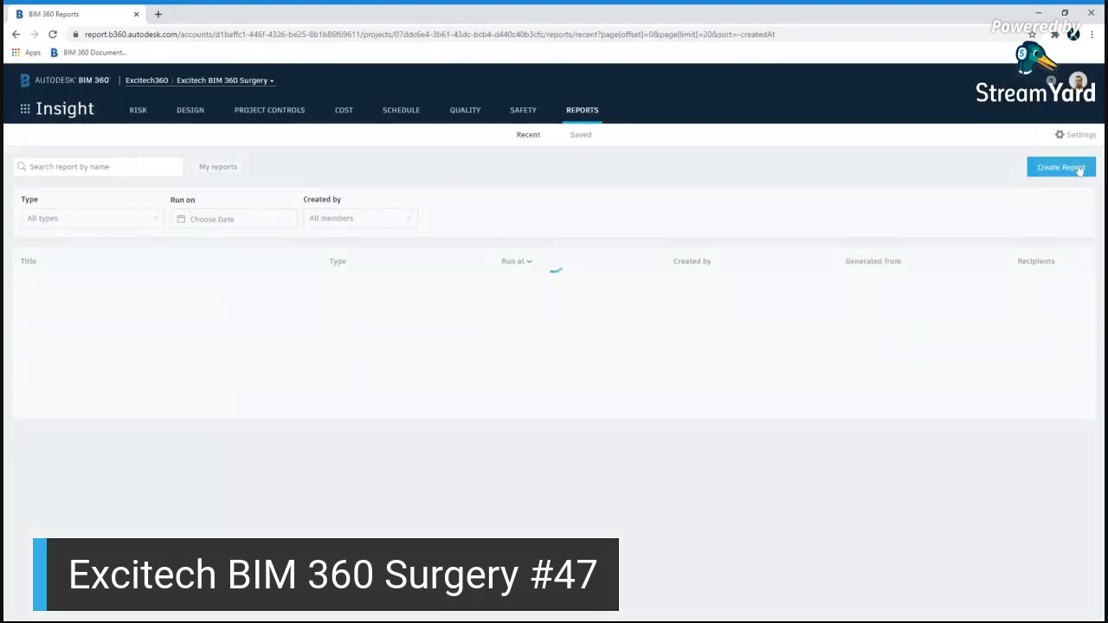
click(1077, 168)
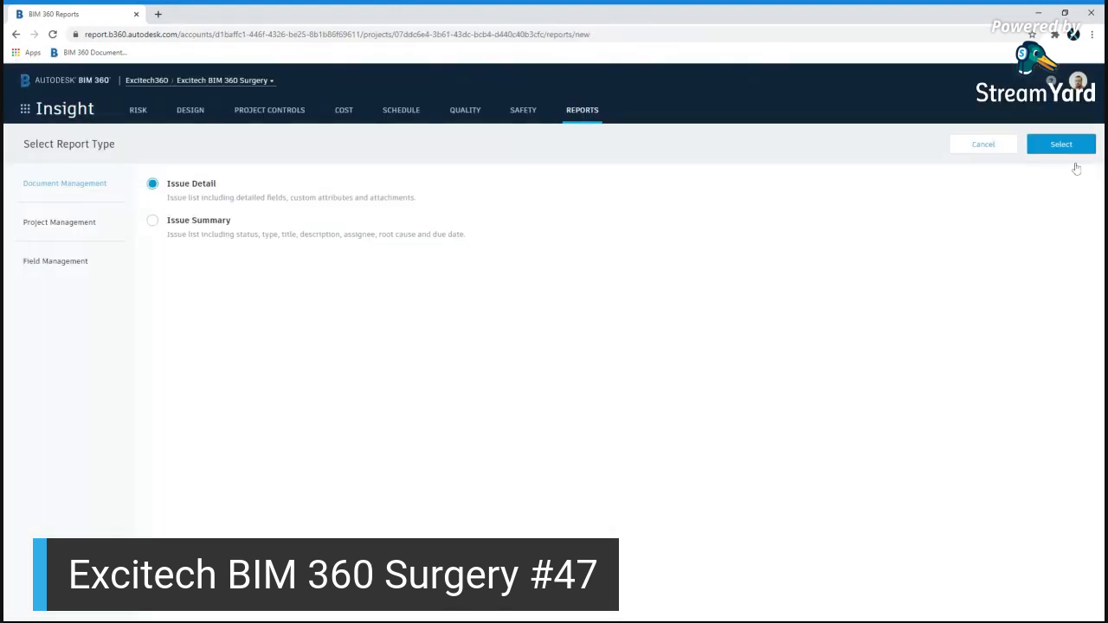
click(75, 260)
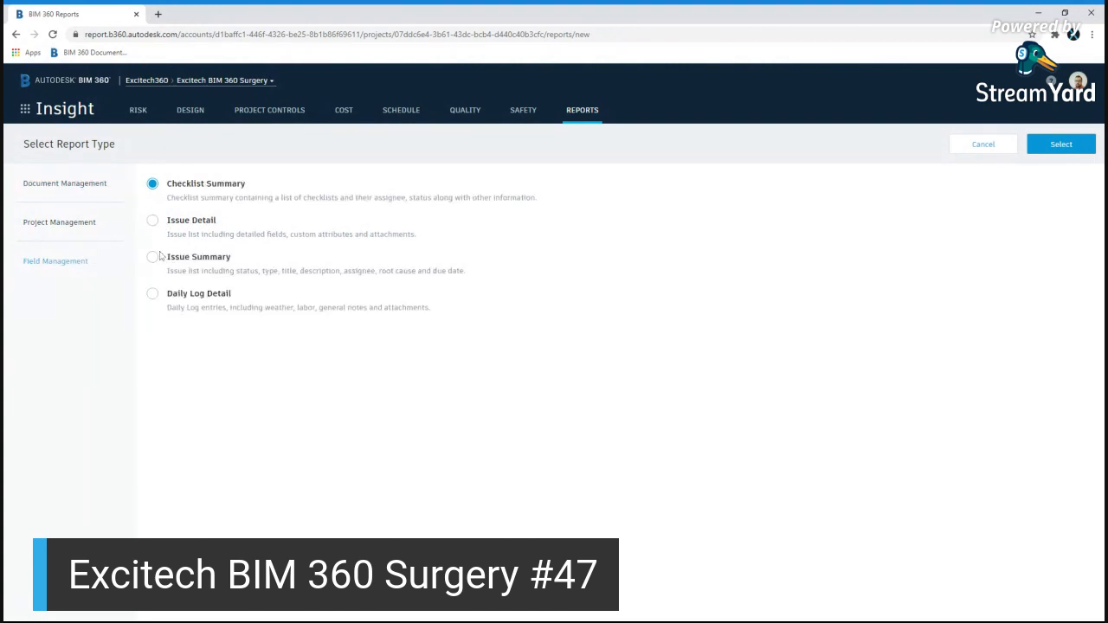
click(154, 223)
click(1053, 149)
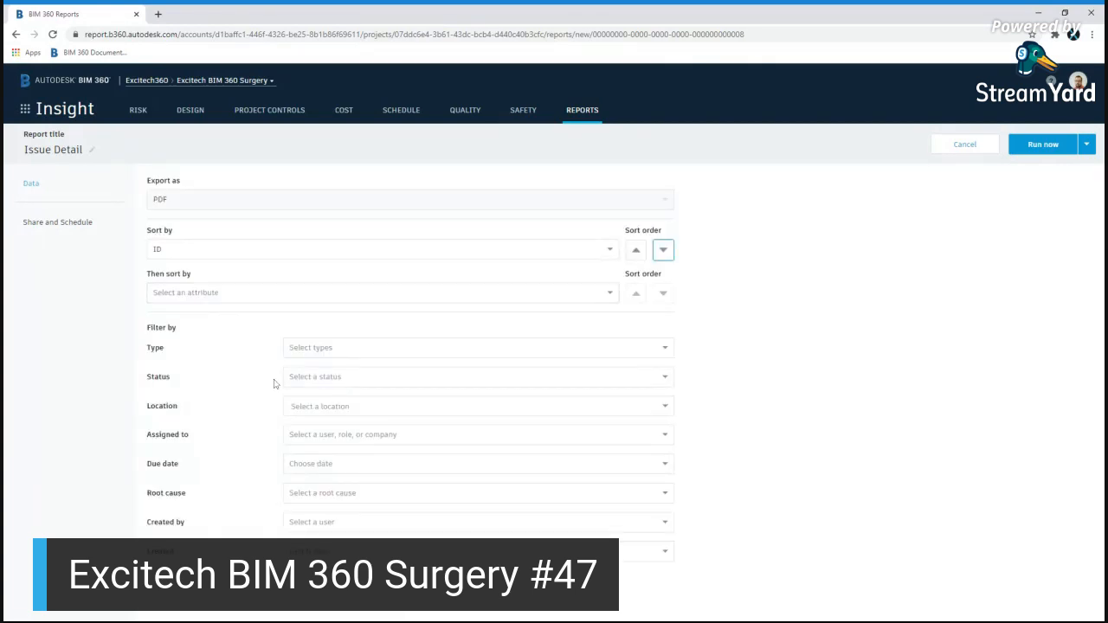
click(641, 557)
click(1037, 144)
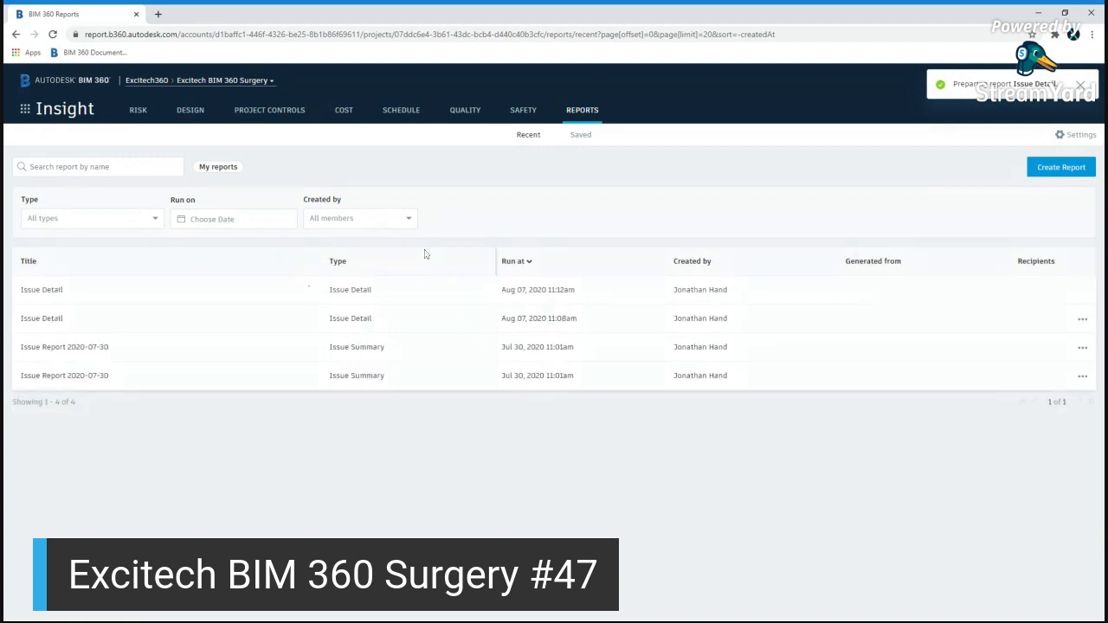
- Expire the earlier Issue Detail report that was run at 11:08am
click(1082, 319)
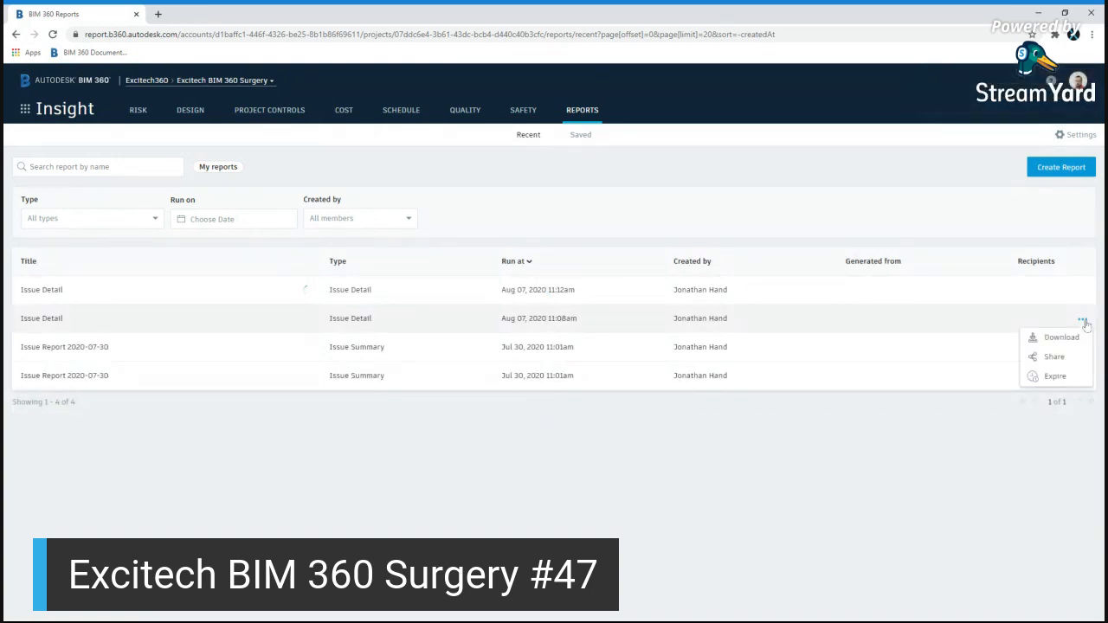
click(1049, 376)
click(699, 280)
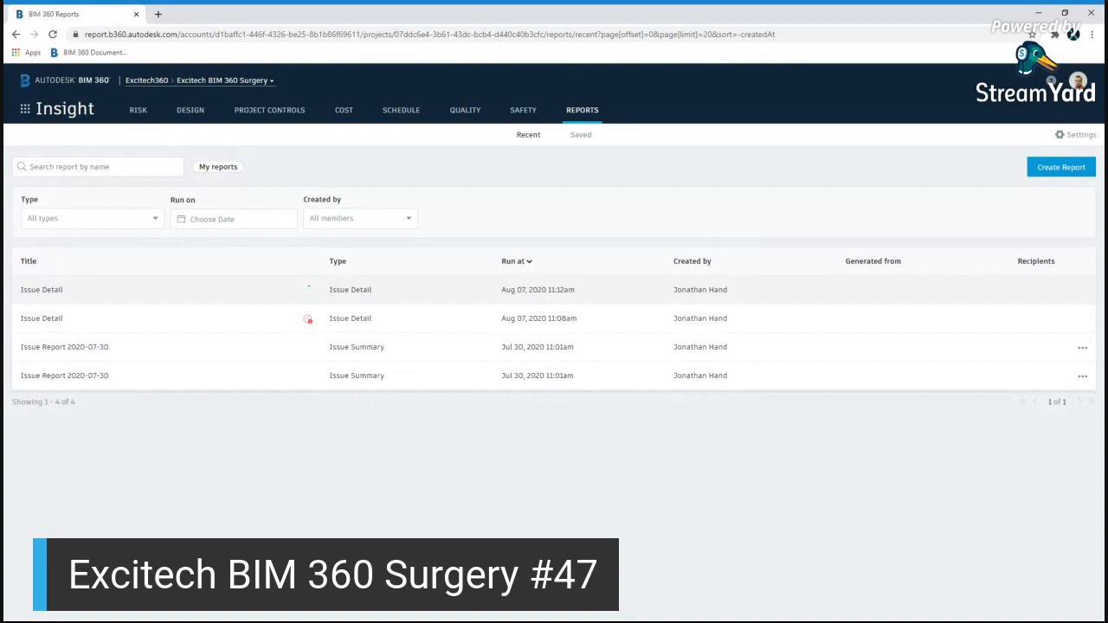
- Examine the Type, Run on and Created by filter options for the recent reports
click(108, 220)
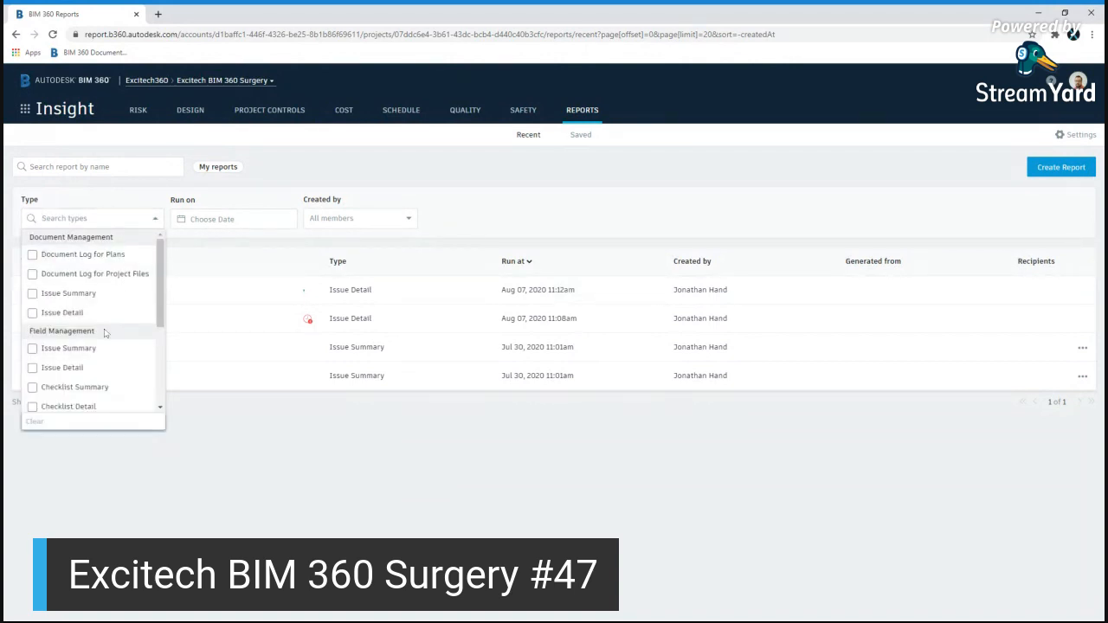
click(129, 192)
click(225, 218)
click(267, 193)
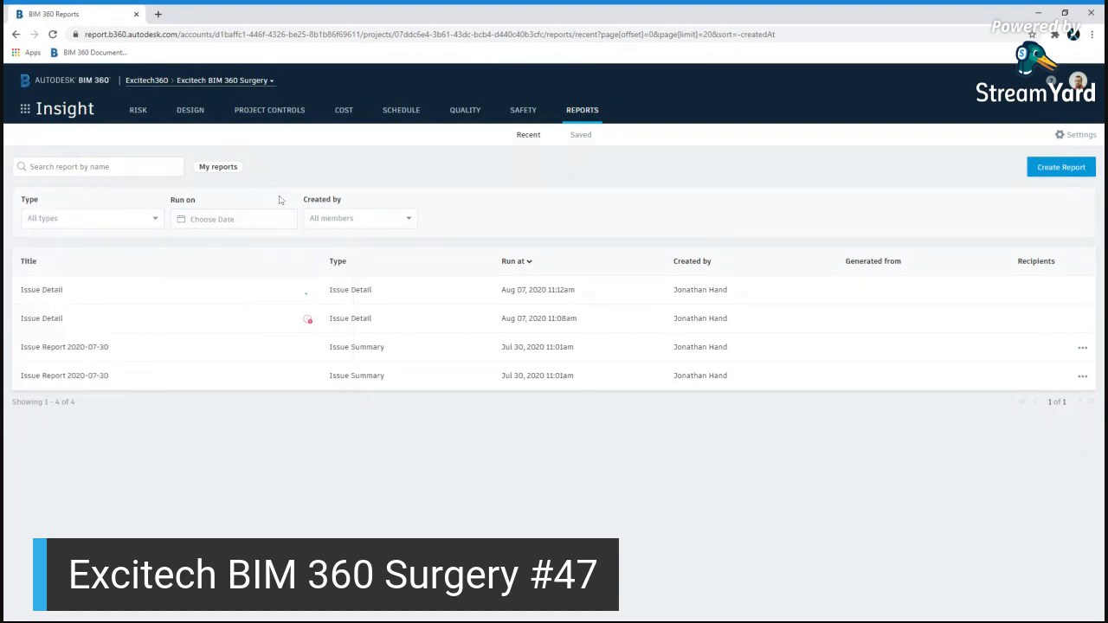
click(374, 218)
scroll(366, 325, down, 1)
scroll(367, 354, up, 1)
click(465, 236)
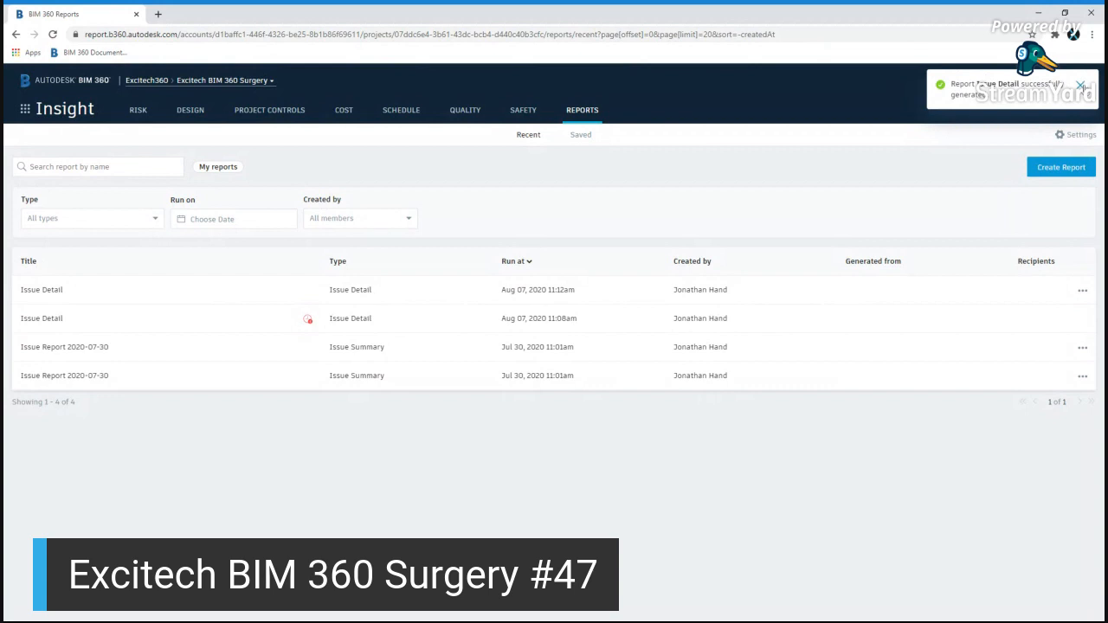
- Download the Issue Detail report that was run at 11:12am and open the PDF
click(1081, 290)
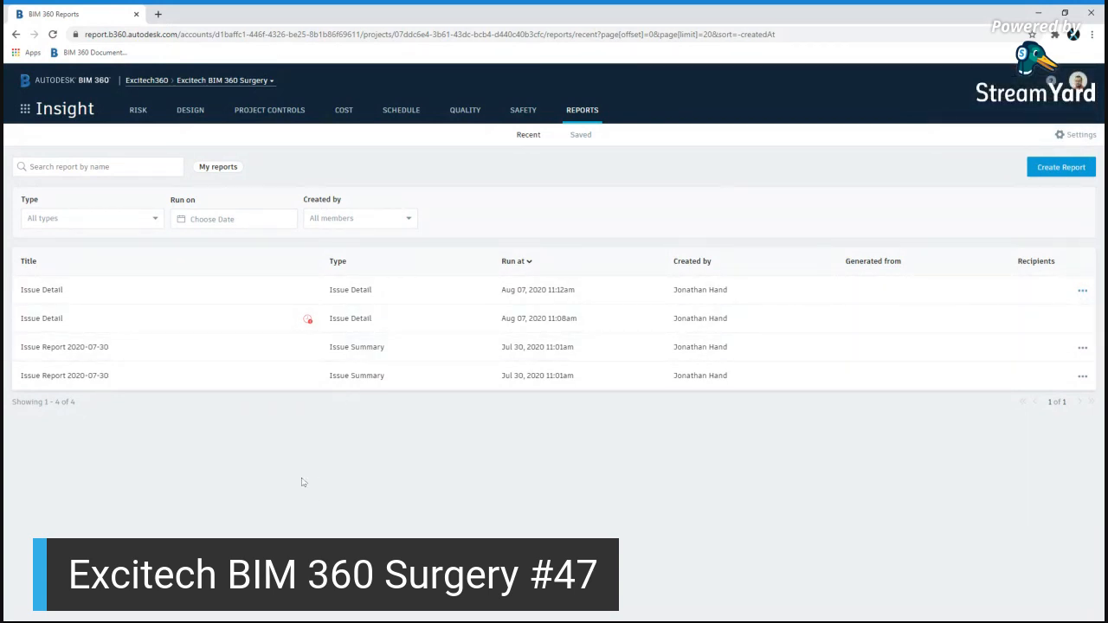
click(52, 607)
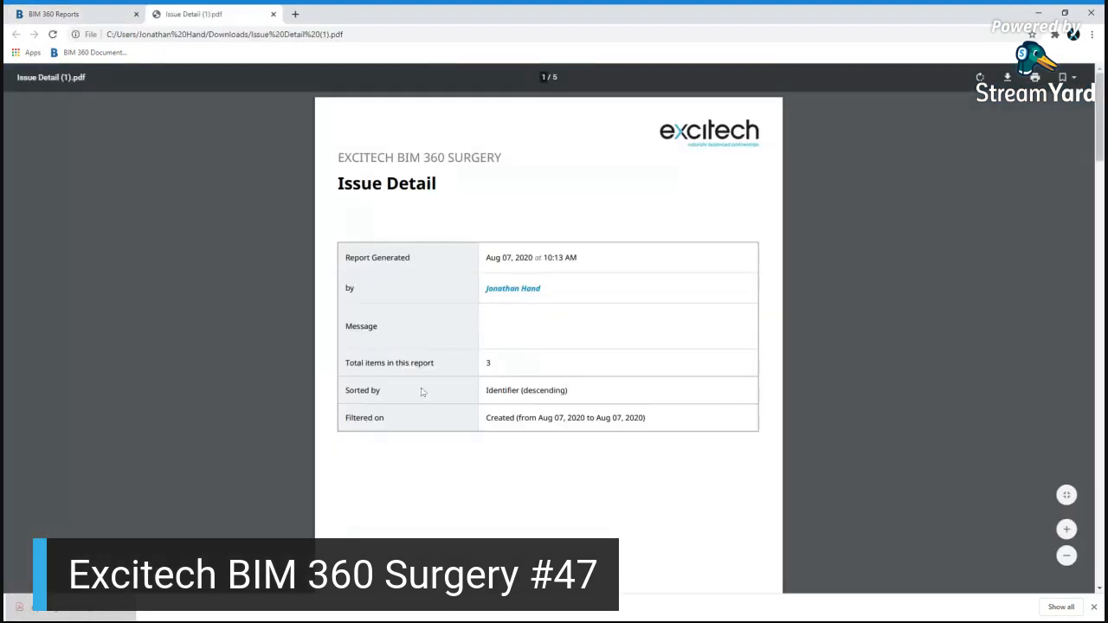
- Review the report's cover page, contents and the detail pages with photos for issues #33, #32 and #31
scroll(446, 304, down, 2)
scroll(442, 300, down, 3)
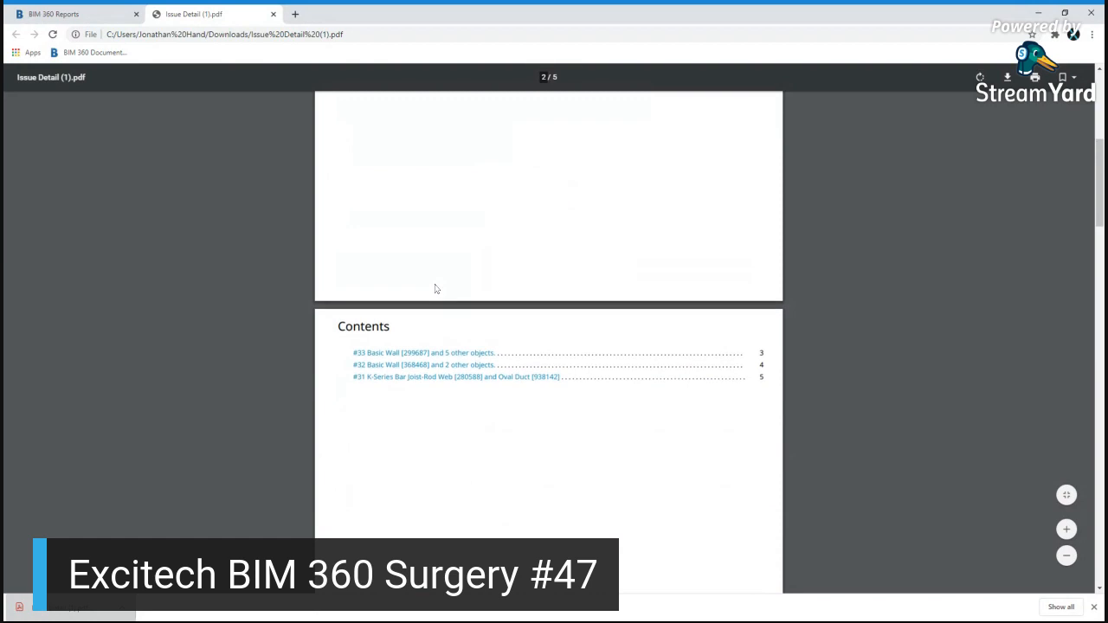
scroll(423, 352, down, 2)
scroll(424, 352, down, 8)
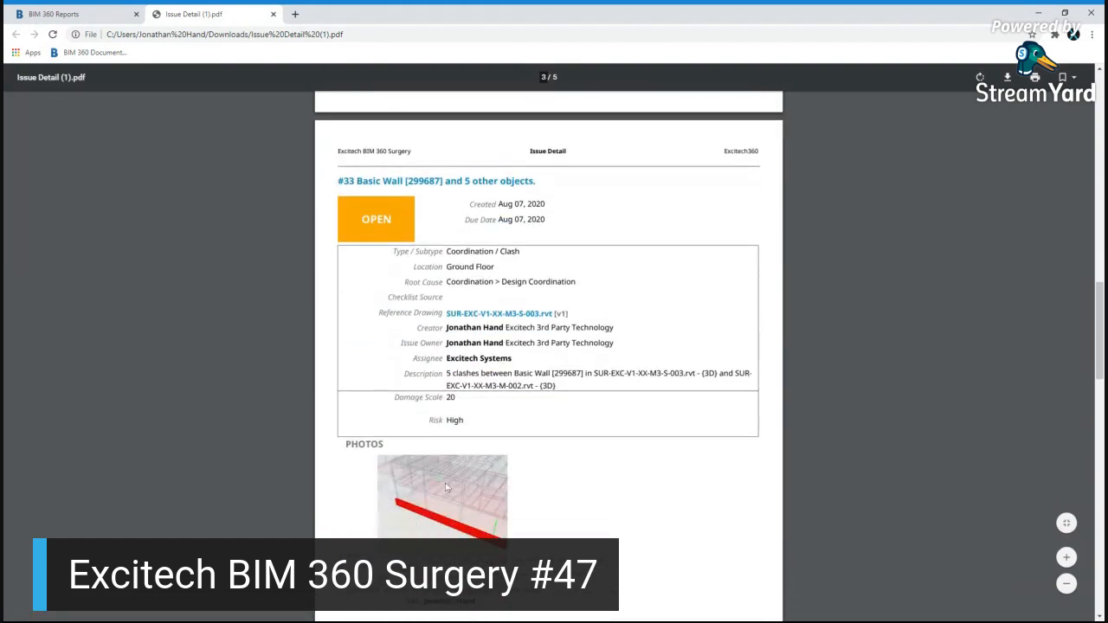
scroll(448, 487, down, 7)
scroll(460, 504, down, 8)
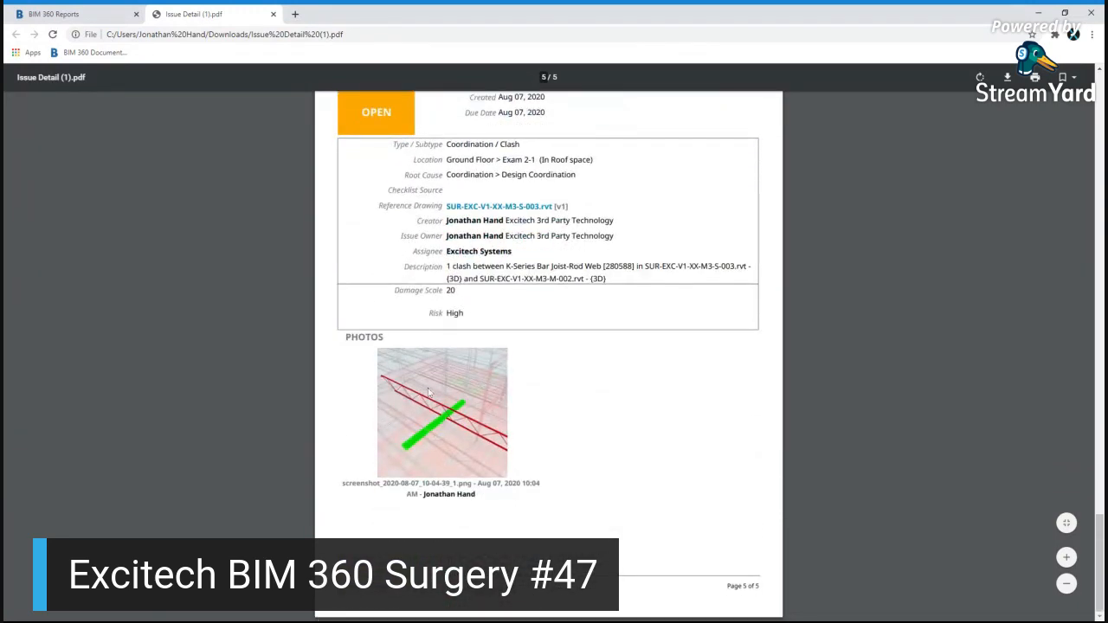
scroll(409, 396, up, 20)
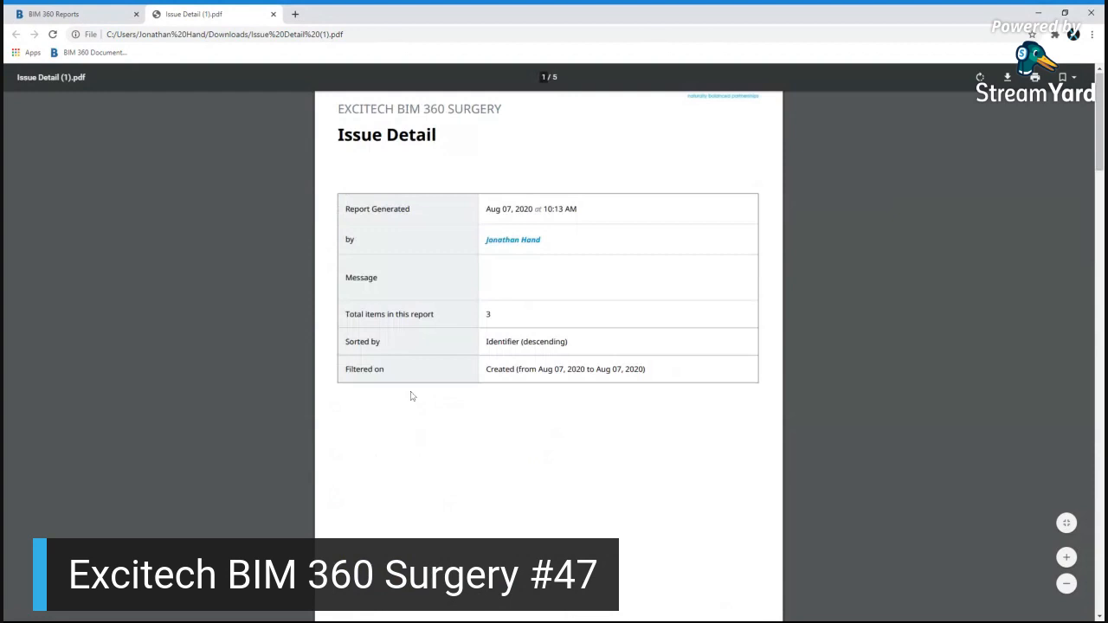
drag(364, 157, 498, 158)
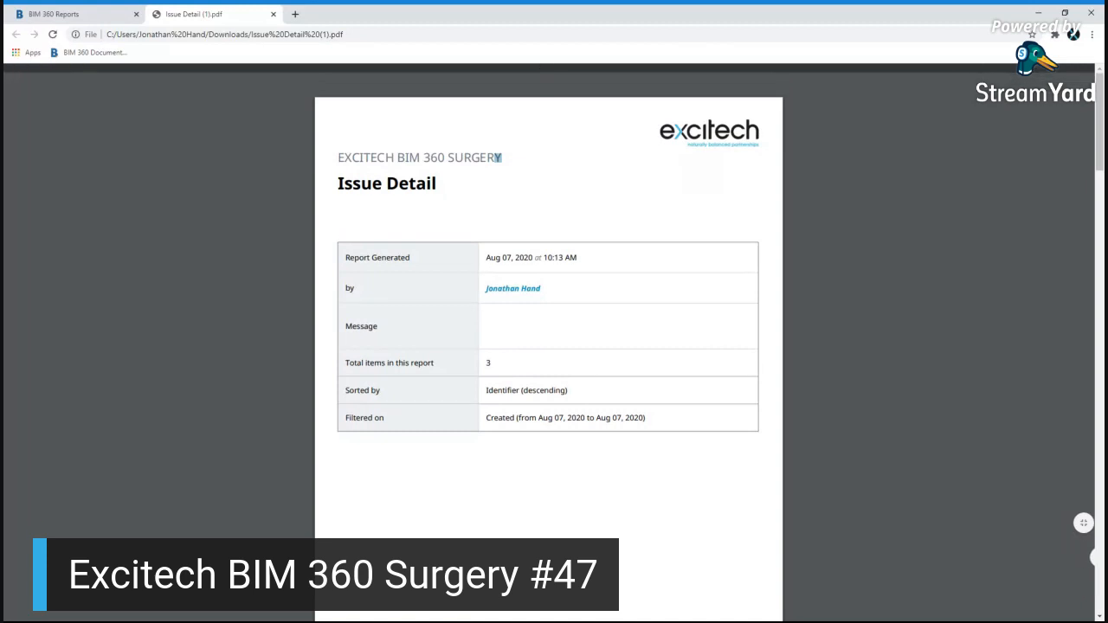
click(517, 169)
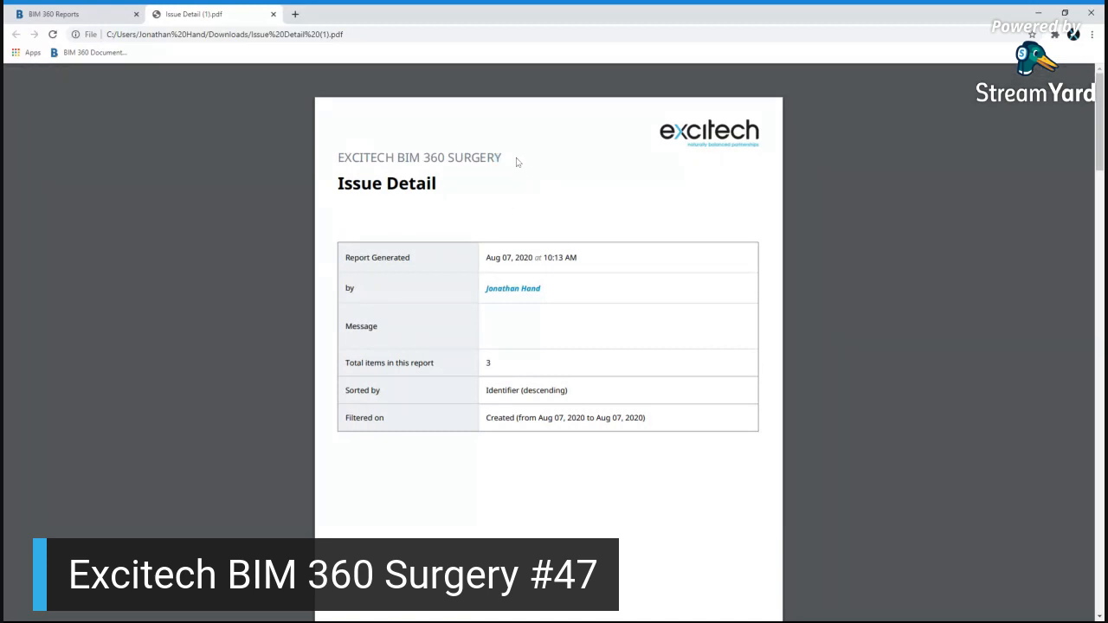